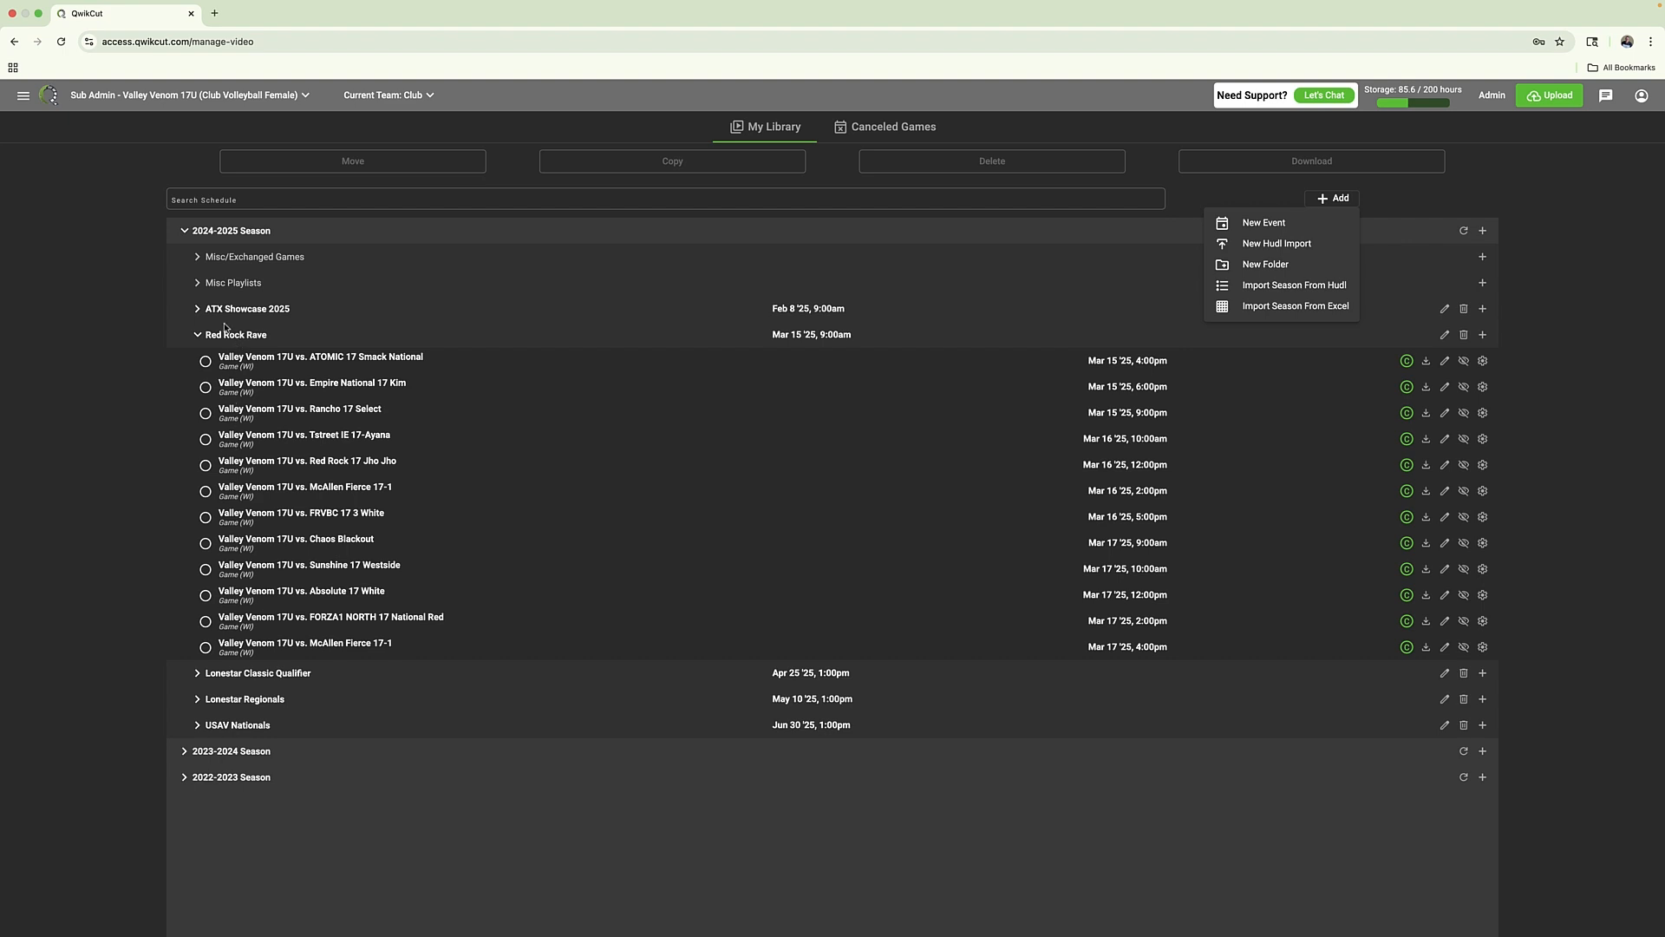
Dismiss the add options and list the games under ATX Showcase 2025 and Lonestar Classic Qualifier in the 2024-2025 season library
click(98, 306)
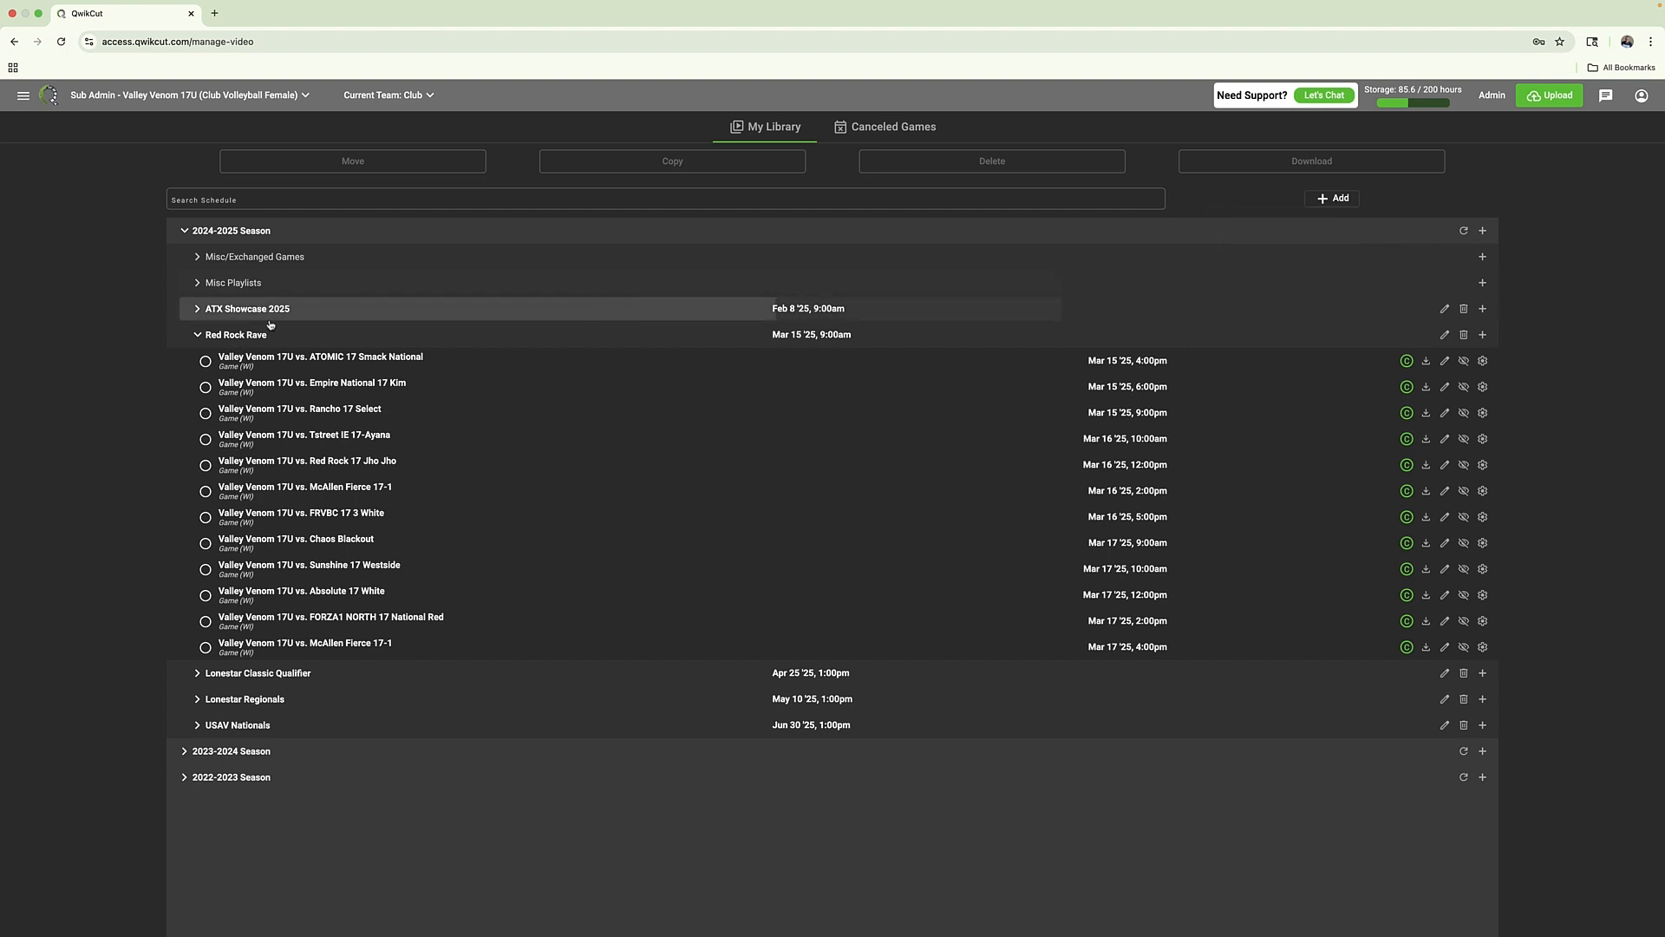
click(358, 308)
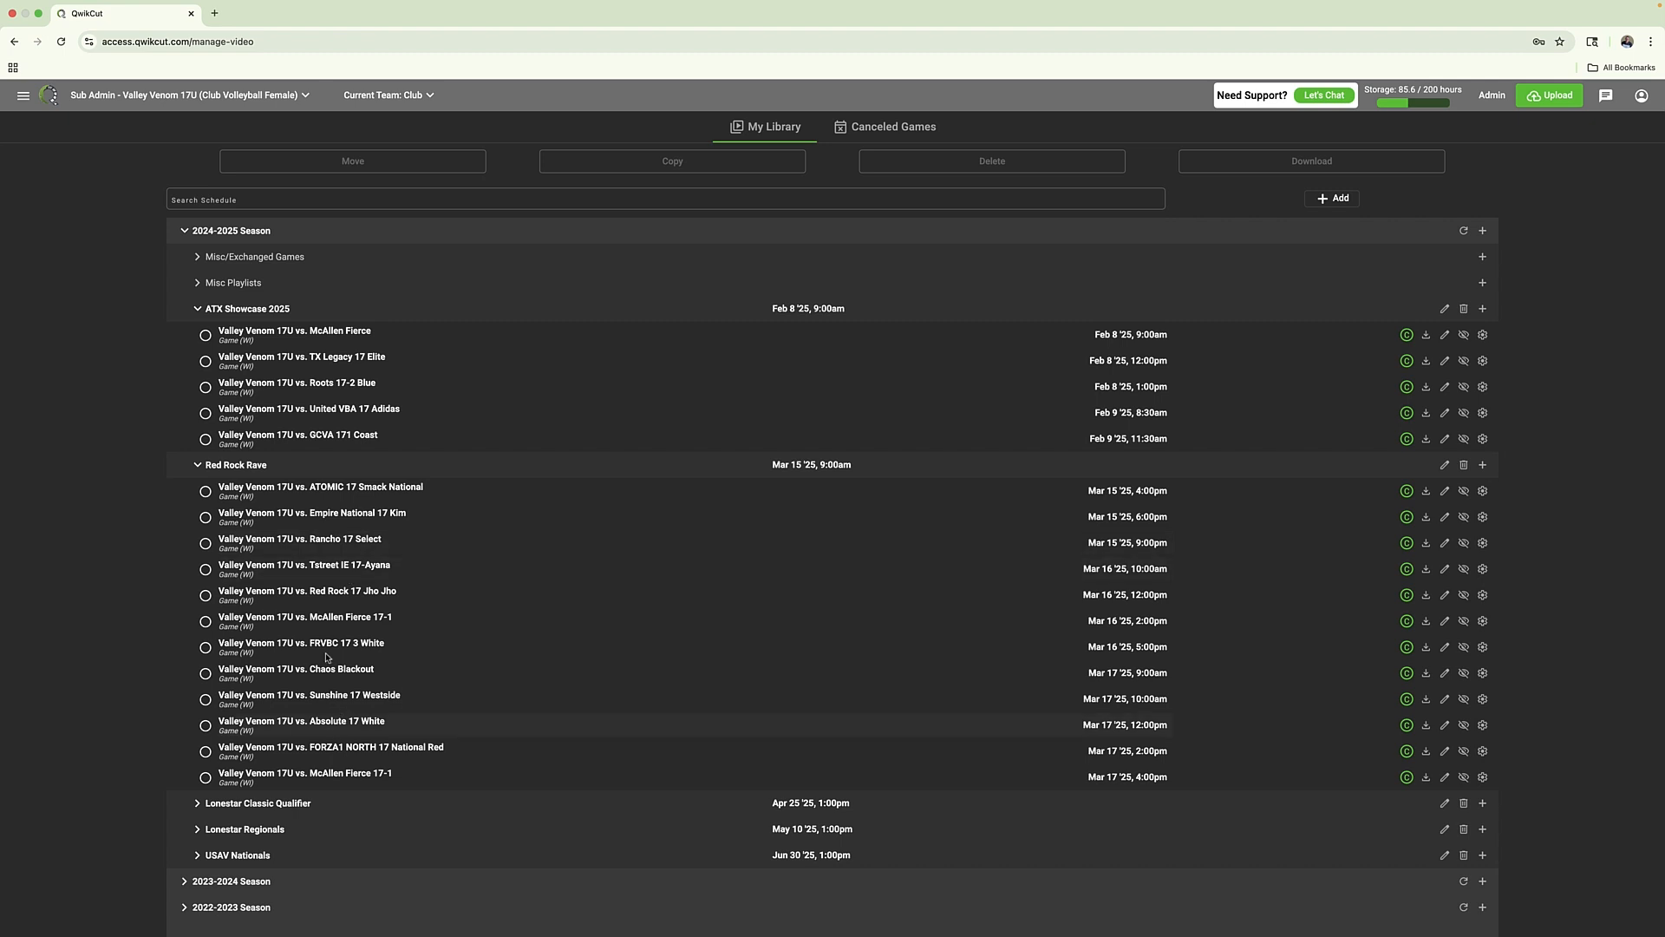
click(274, 803)
scroll(581, 533, down, 3)
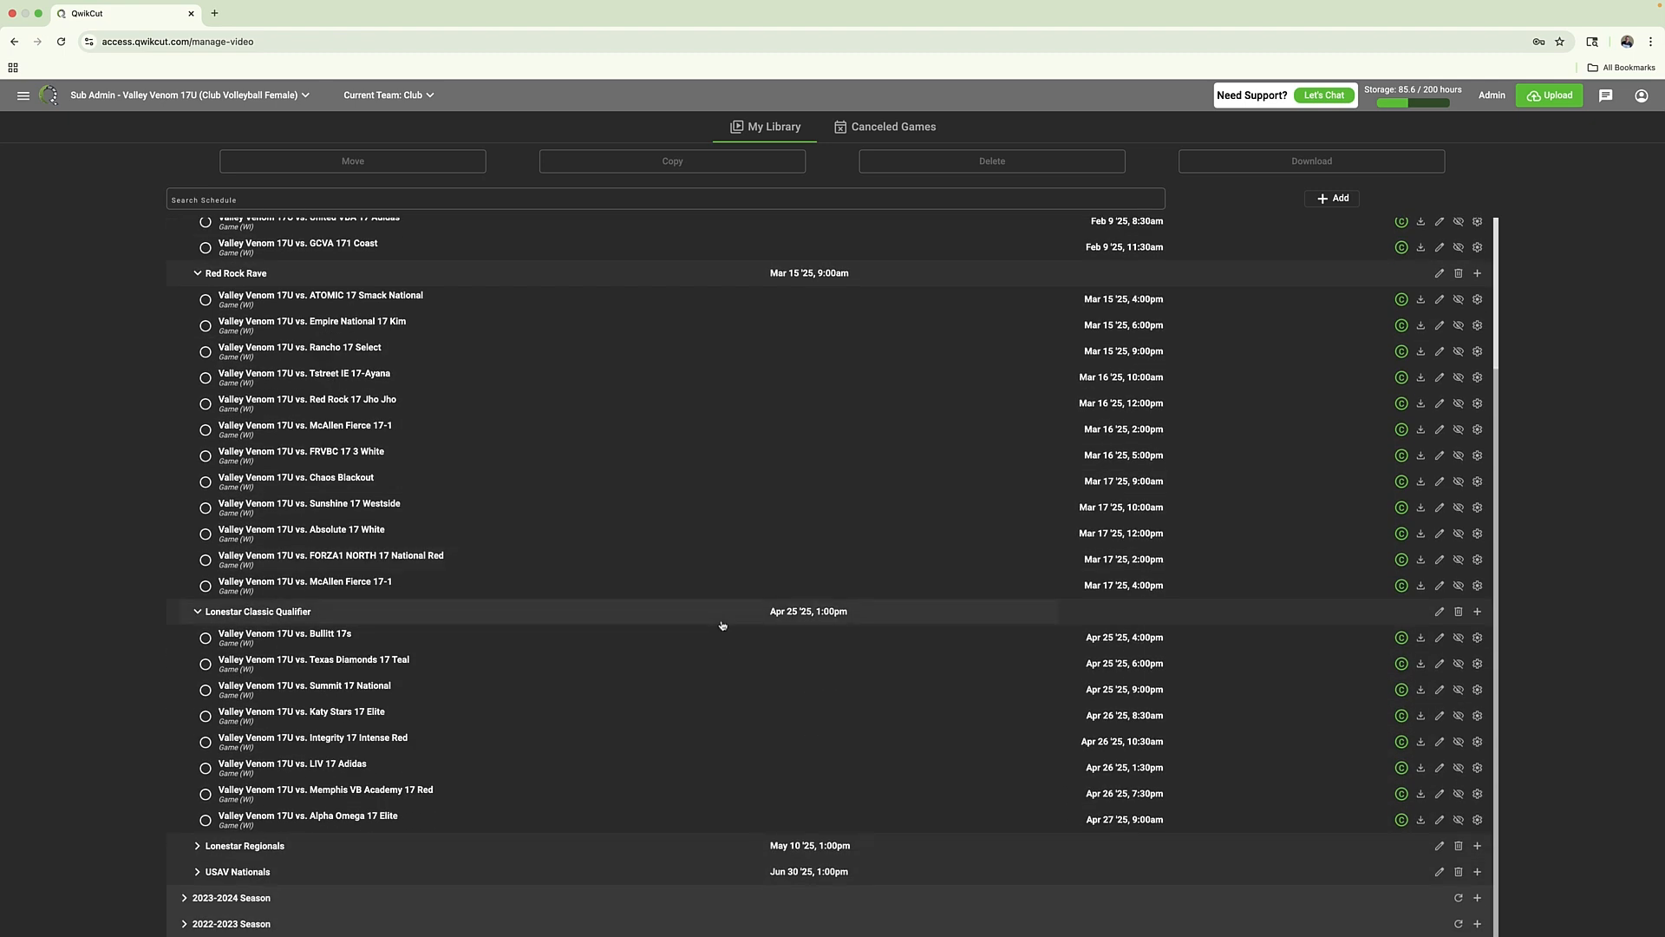
scroll(722, 625, up, 3)
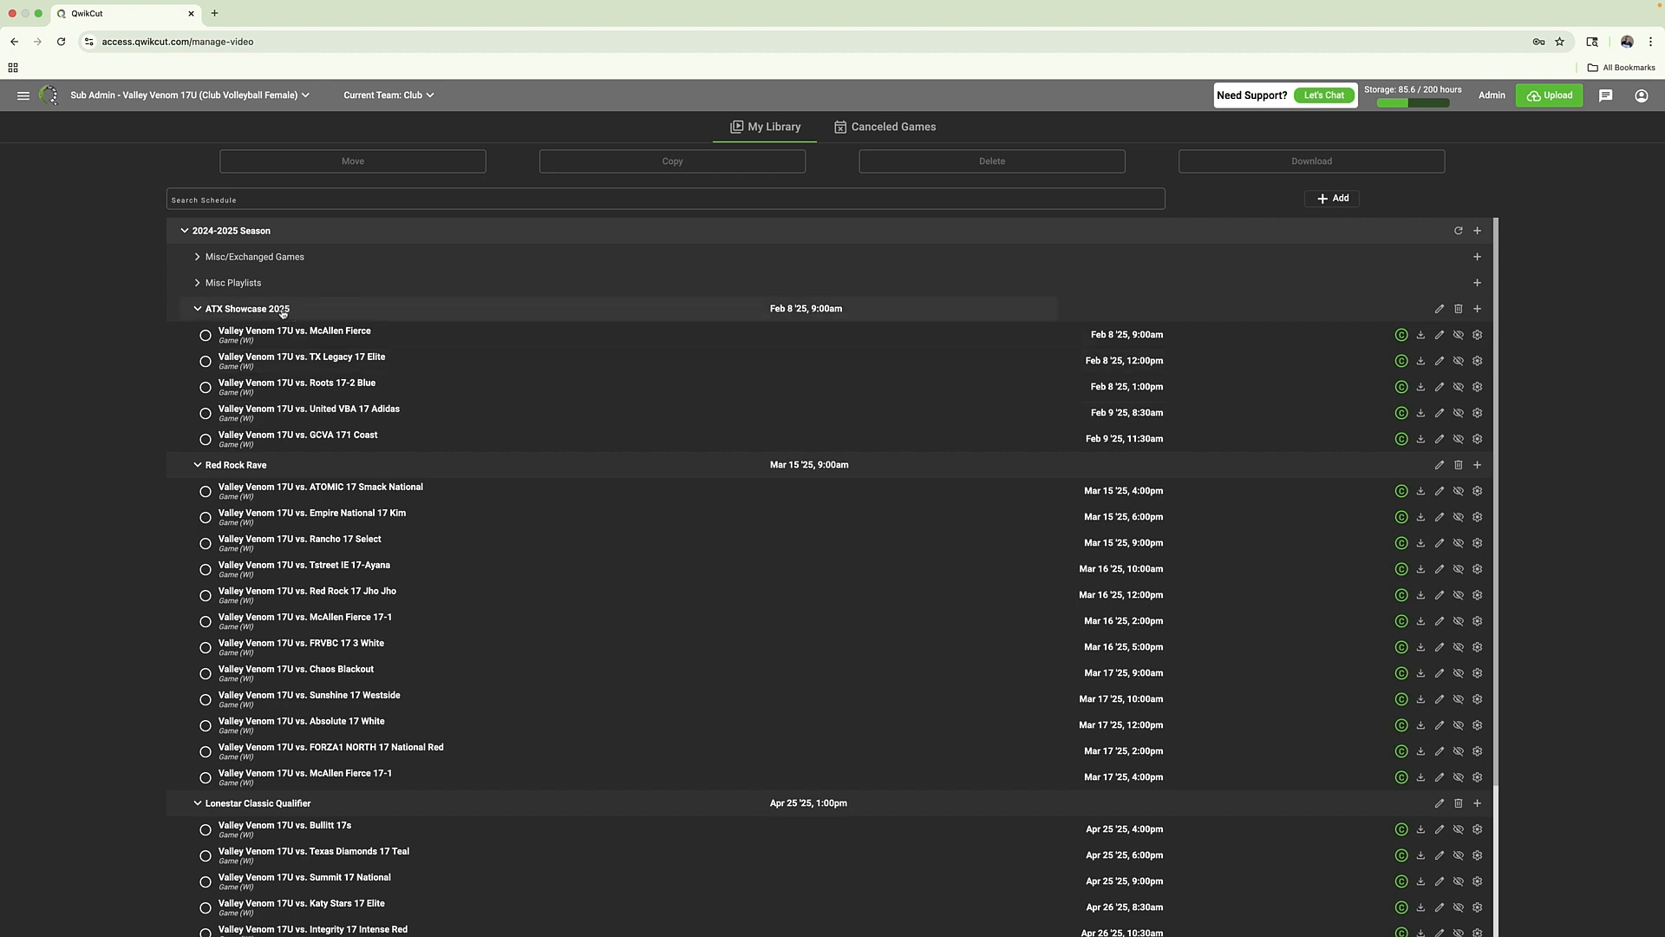
Go to the video upload page and list the ATX Showcase 2025 games available for uploading
click(1564, 103)
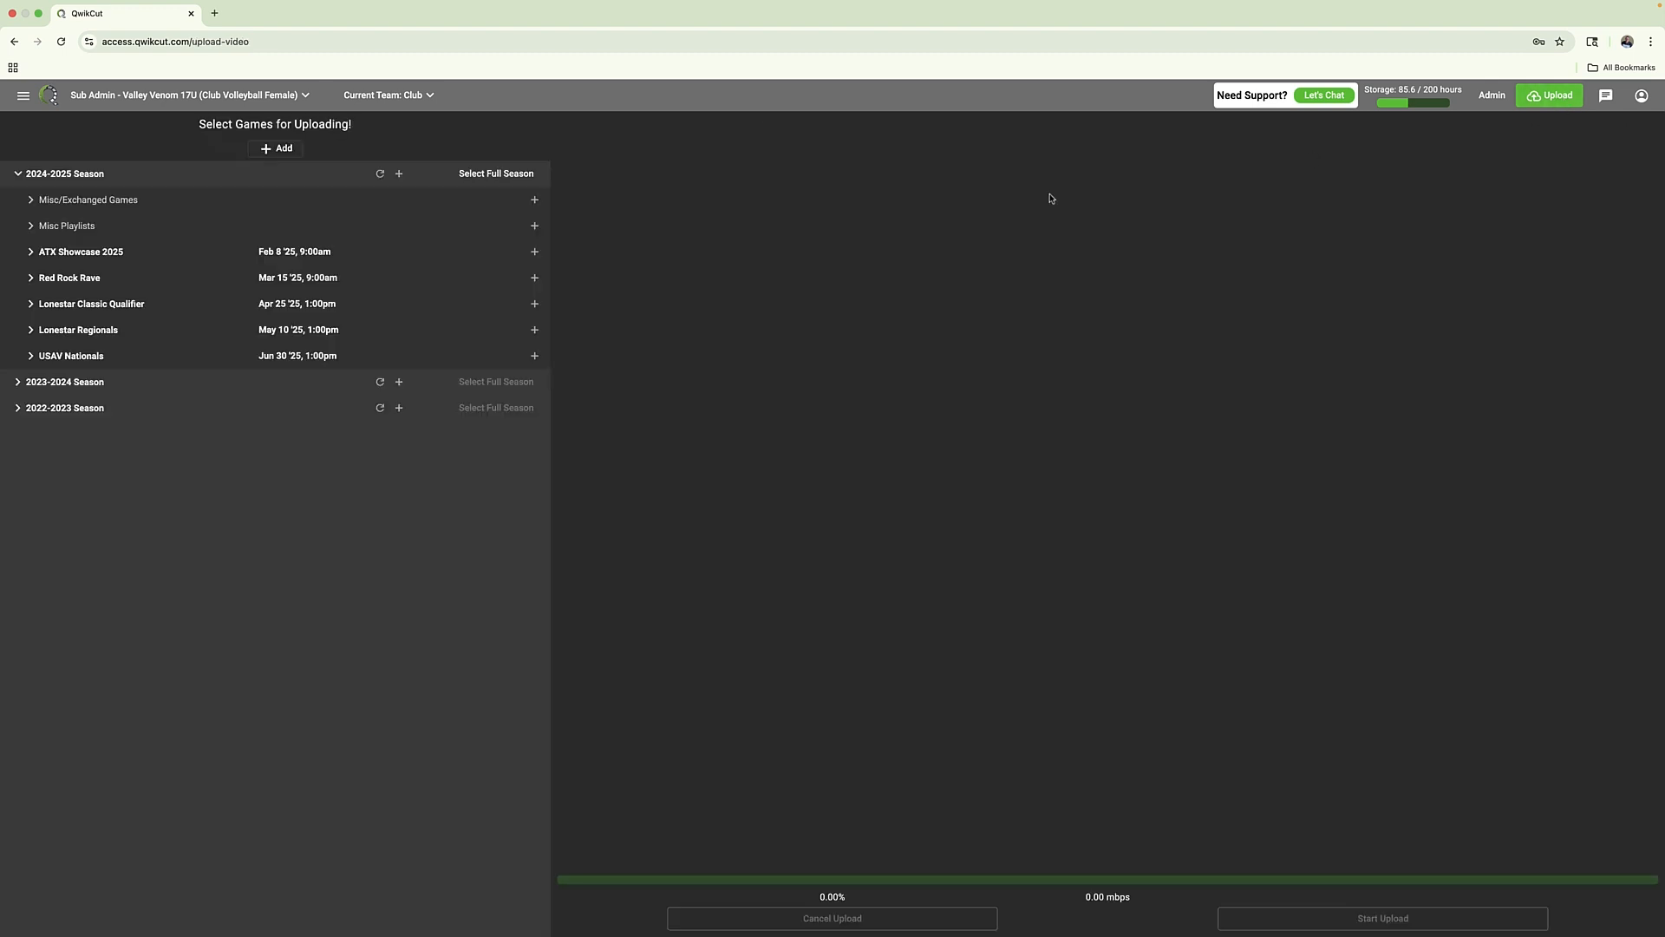
click(85, 258)
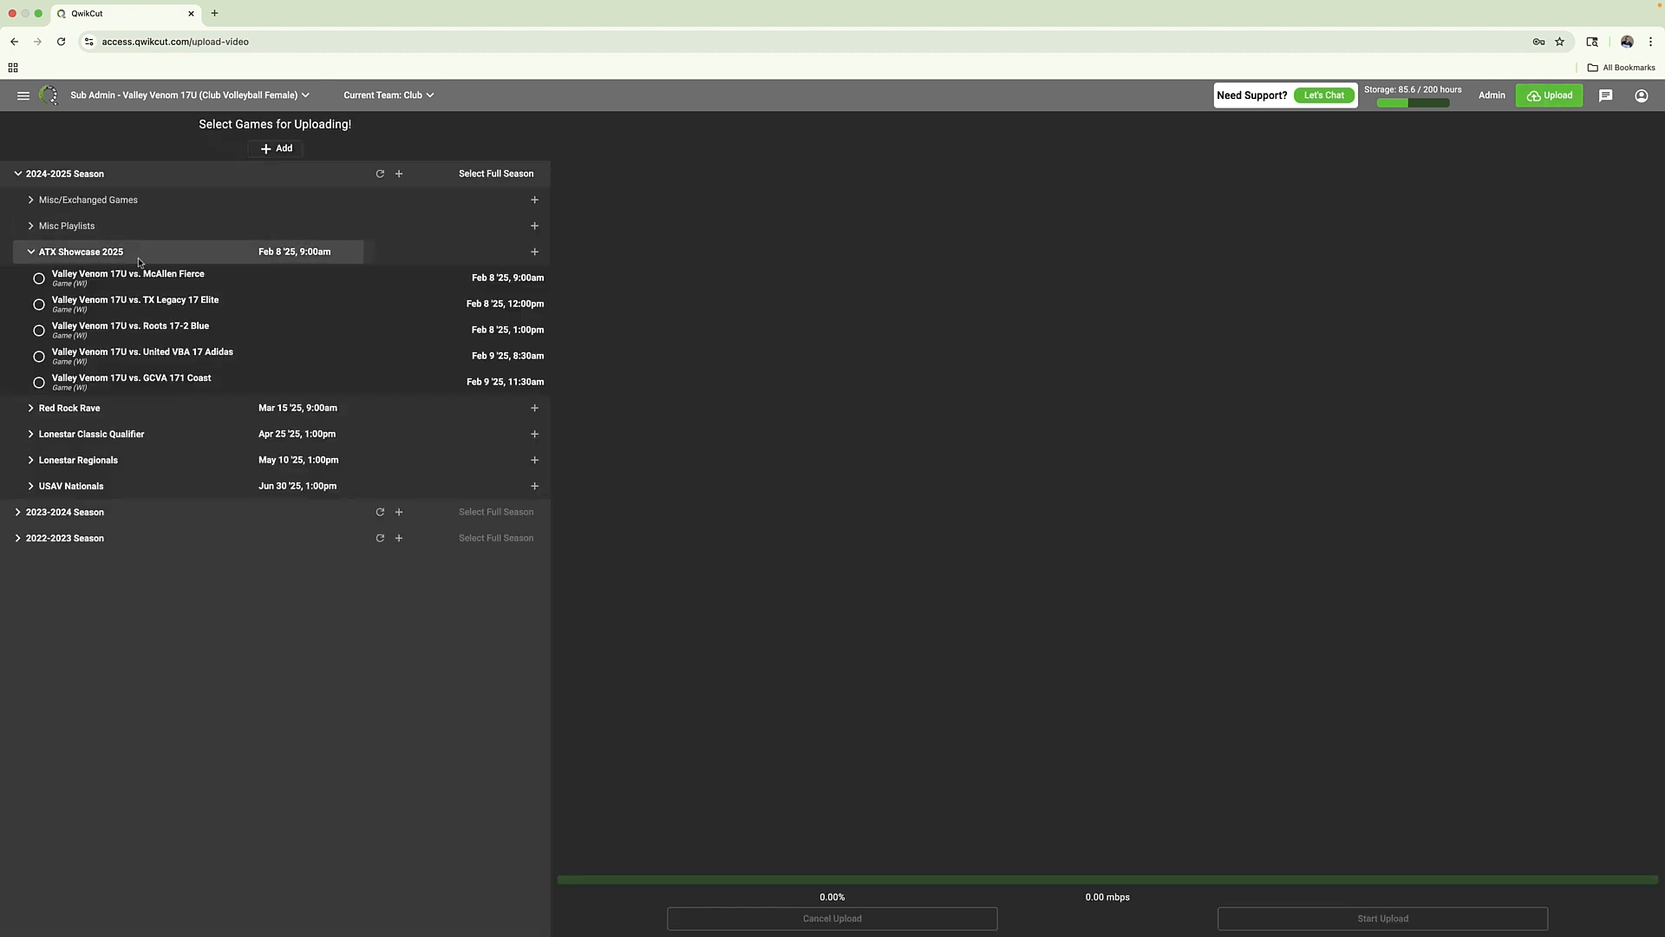
Go to My Video and open the Red Rock Rave game Valley Venom 17U vs. ATOMIC 17 Smack National
click(23, 97)
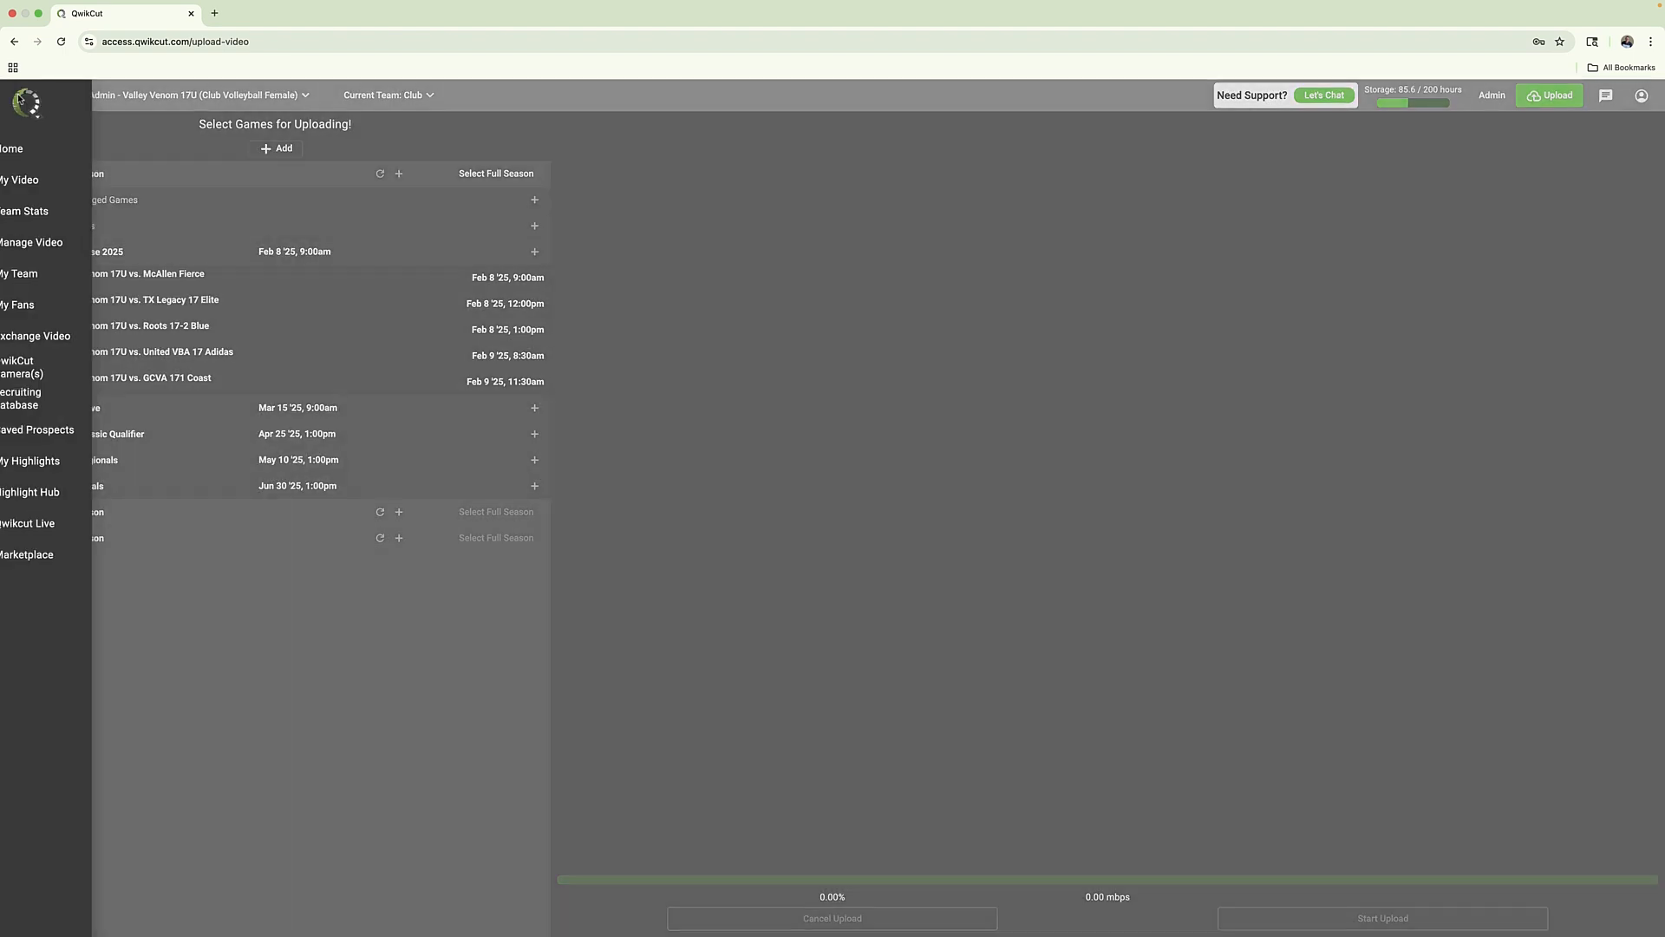
click(52, 180)
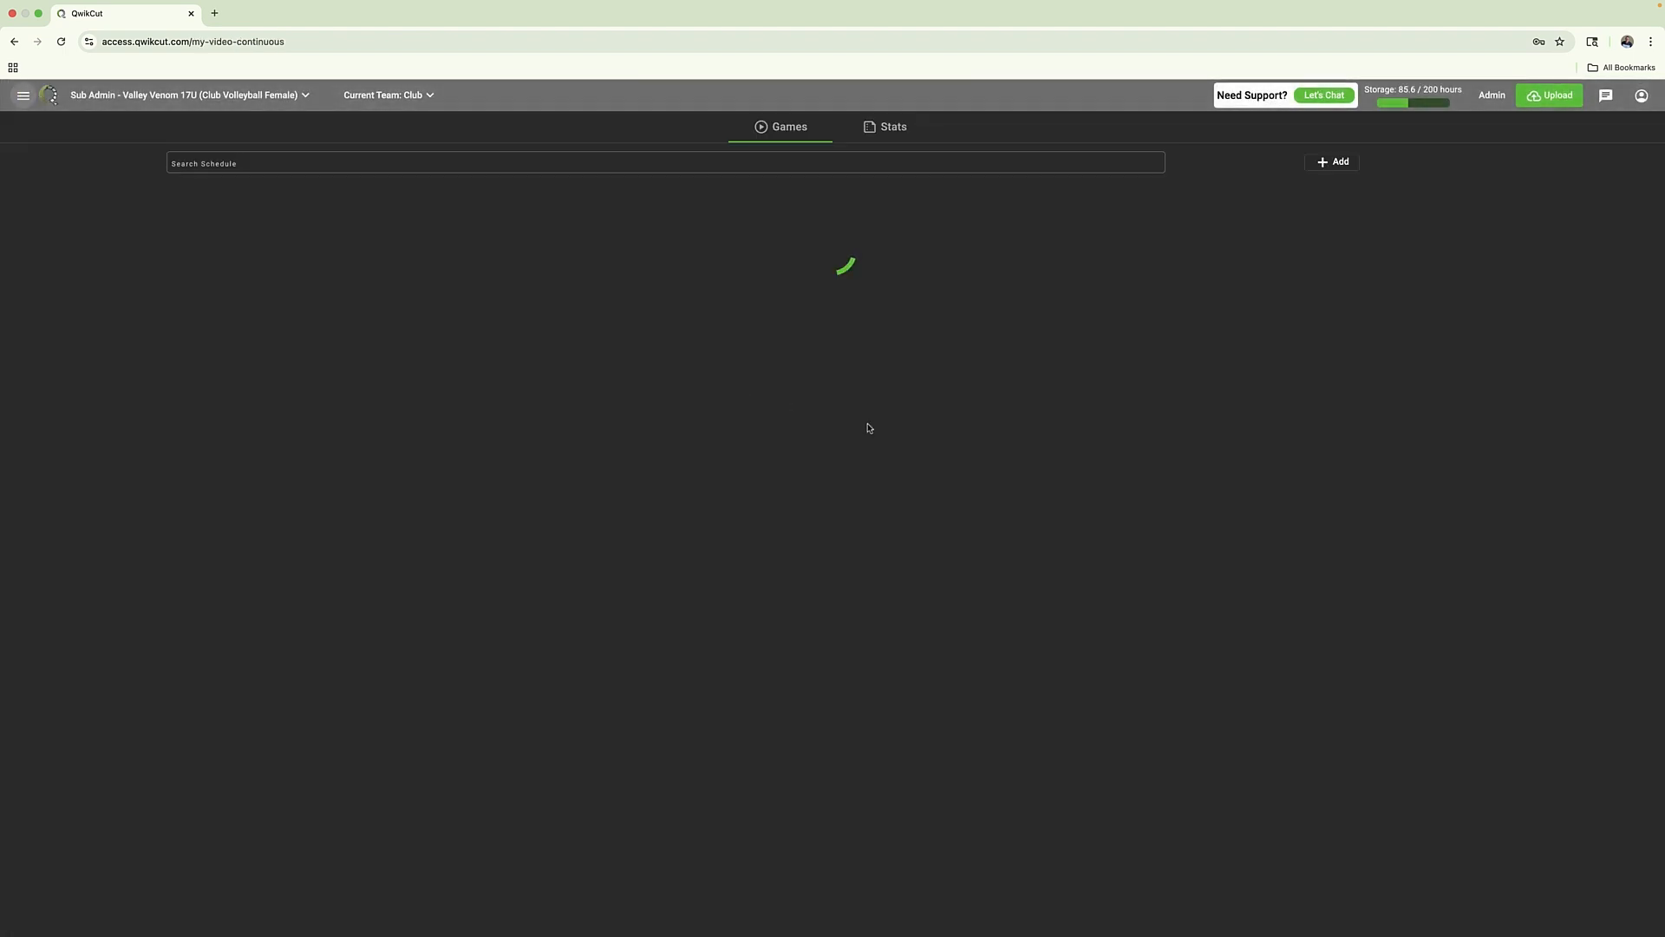
scroll(1255, 570, down, 3)
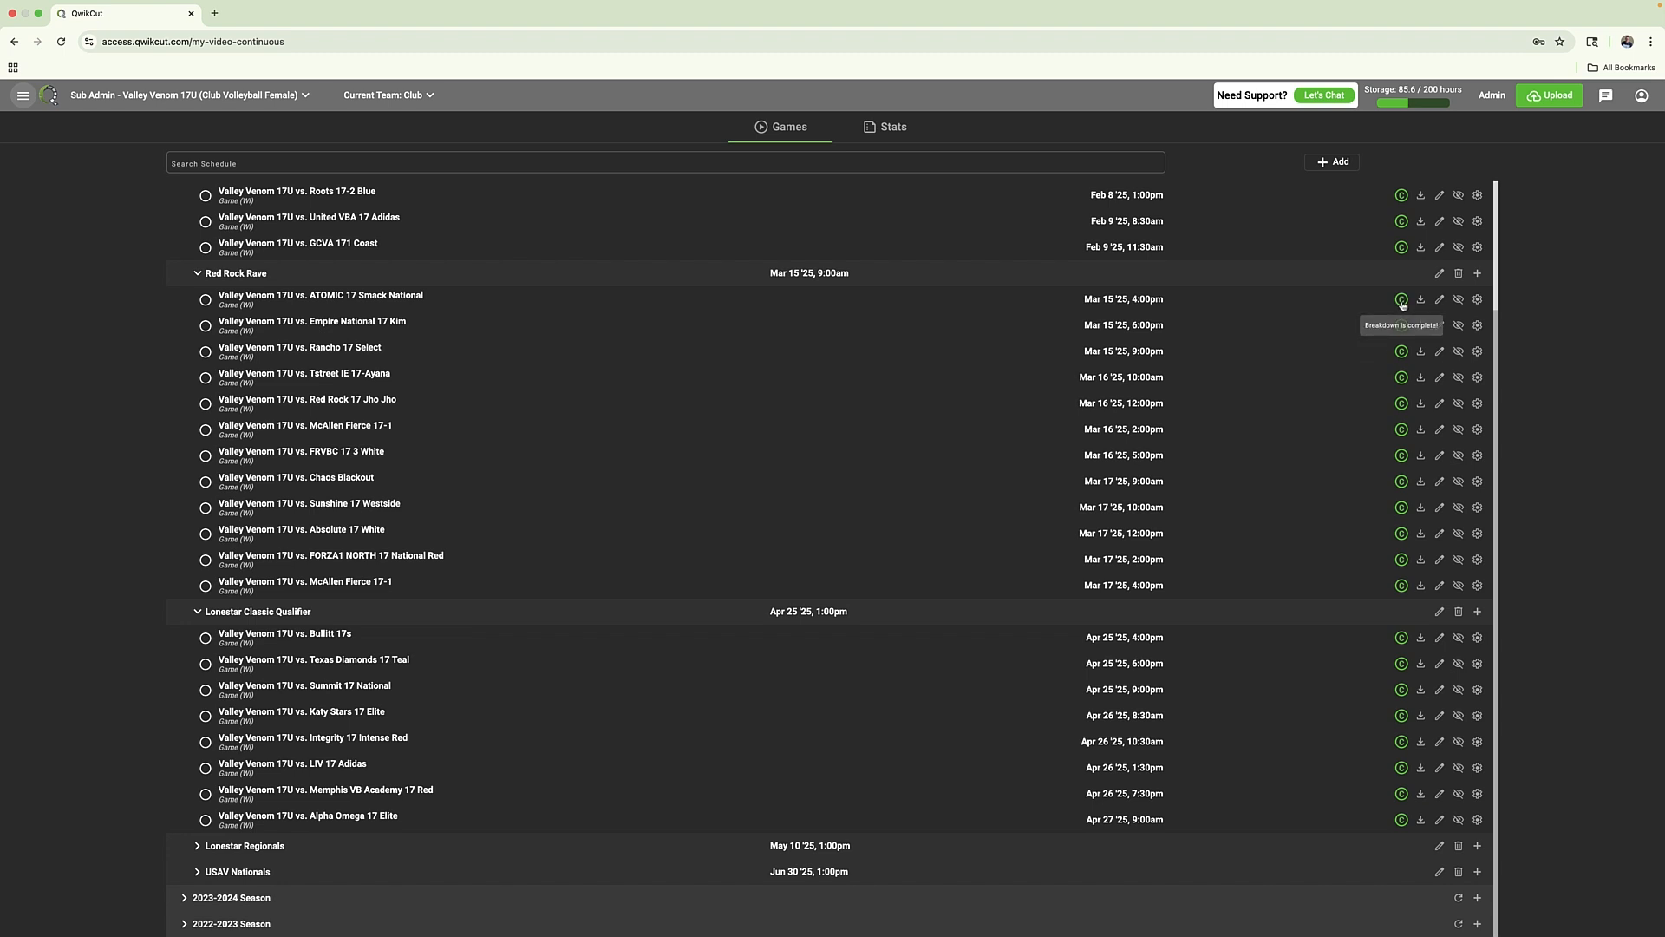
click(372, 301)
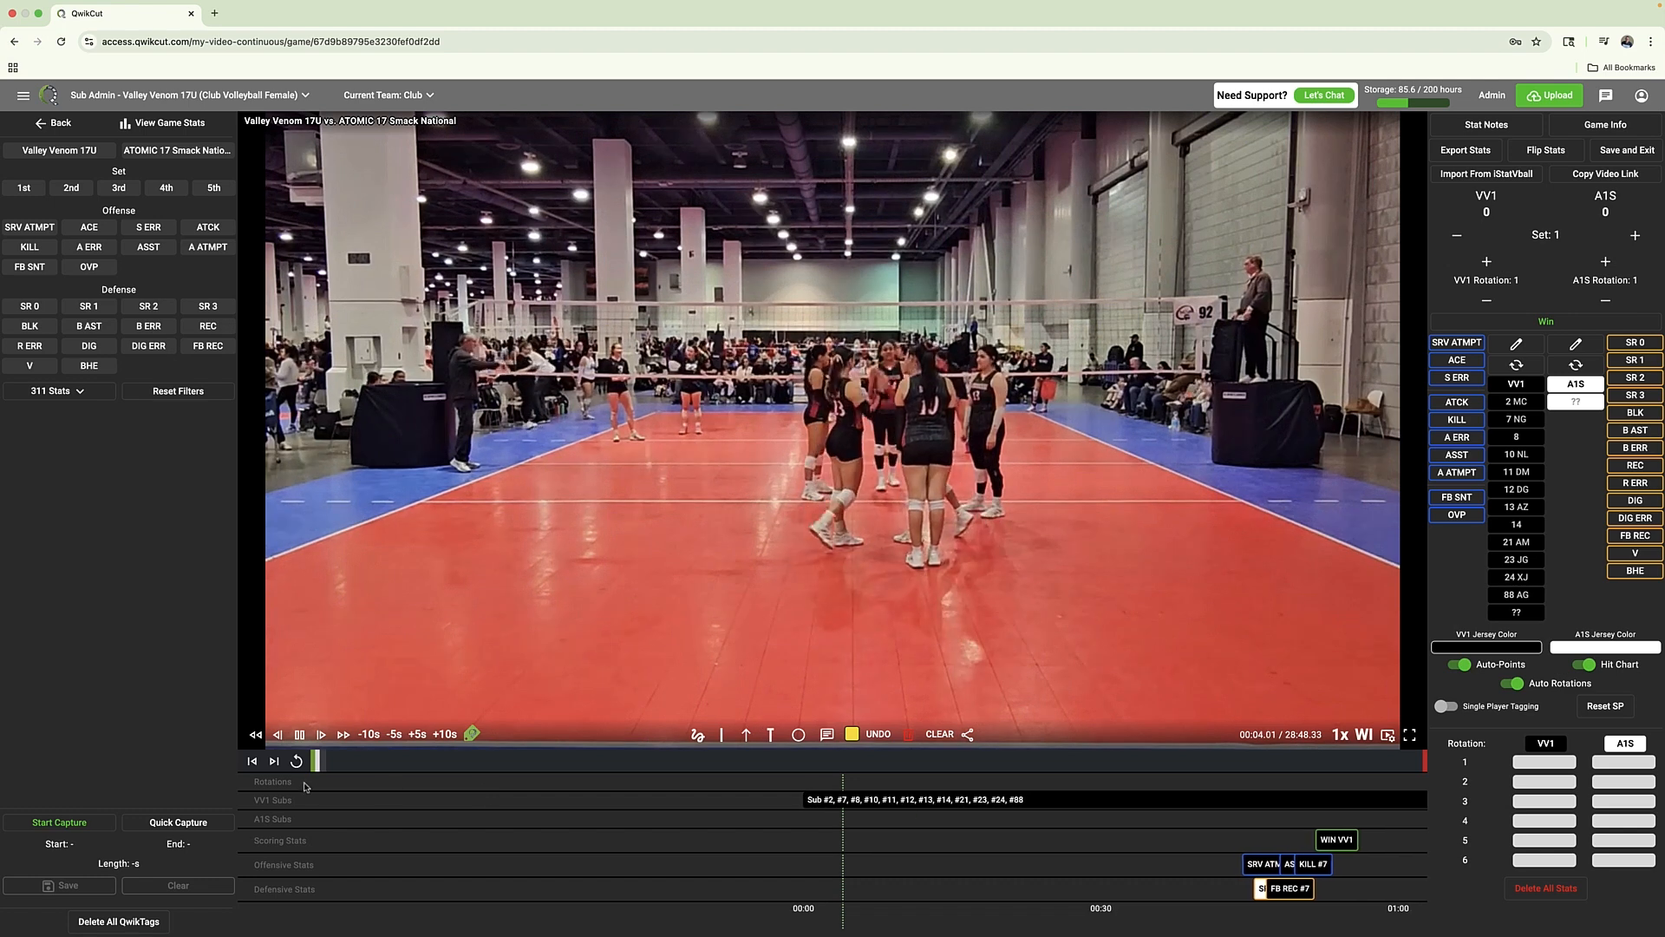
Jump through the game video and play short stretches to examine how the rallies line up with the stat tags on the timeline
click(355, 763)
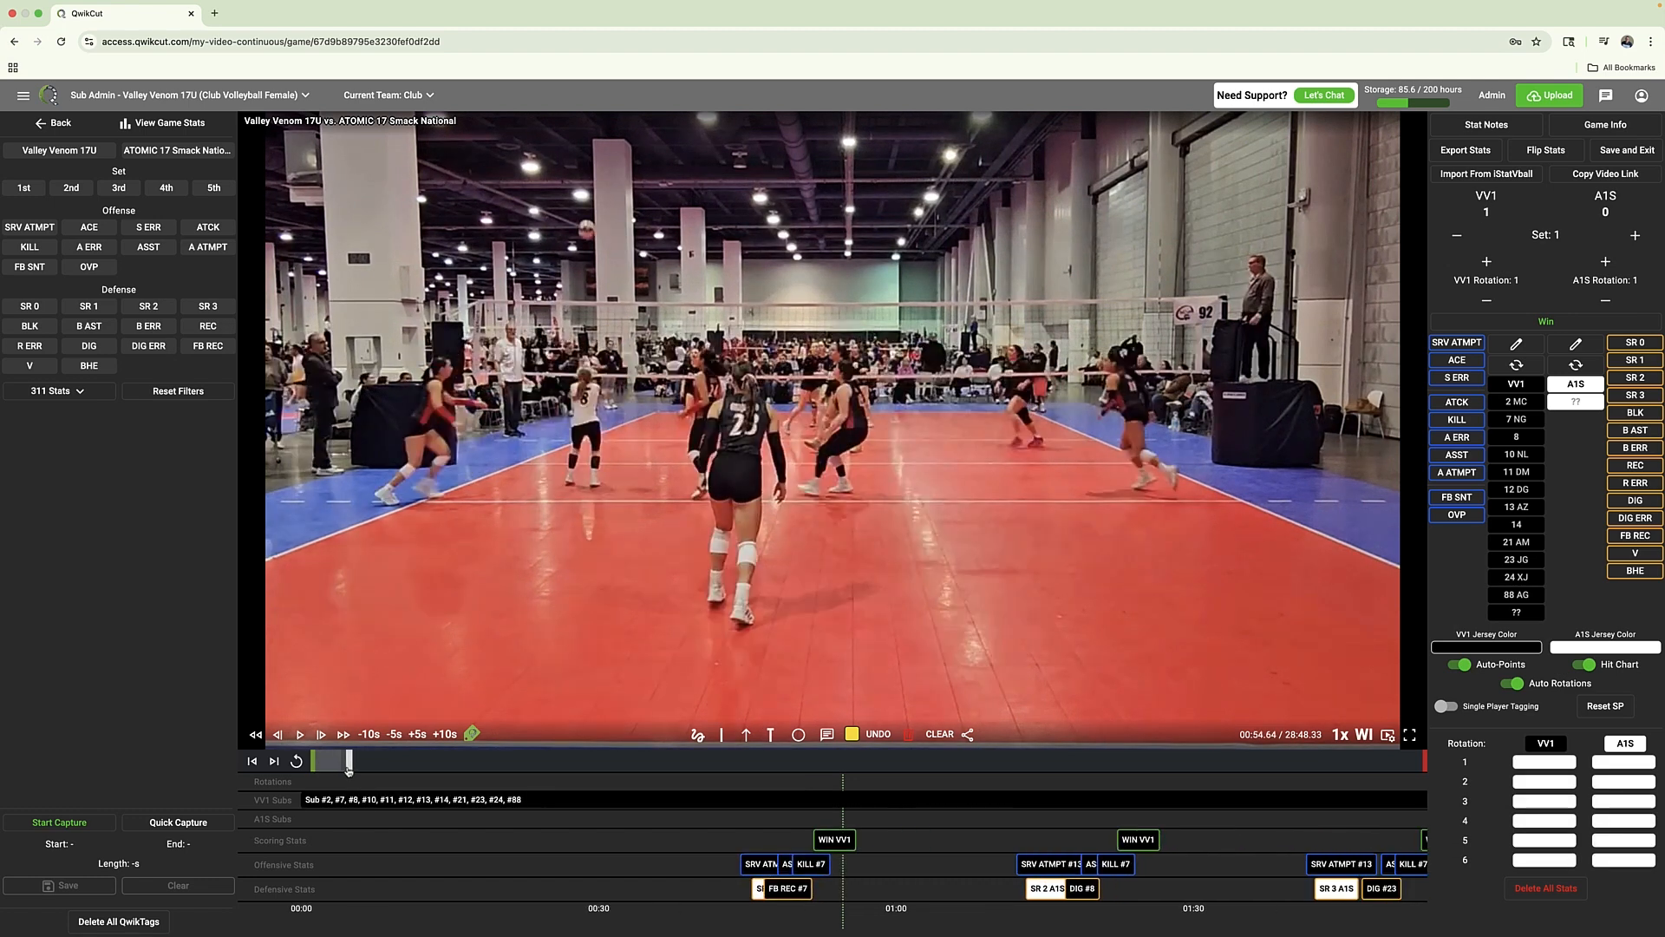
mouse_move(354, 769)
mouse_down()
mouse_move(387, 774)
mouse_move(374, 774)
mouse_up()
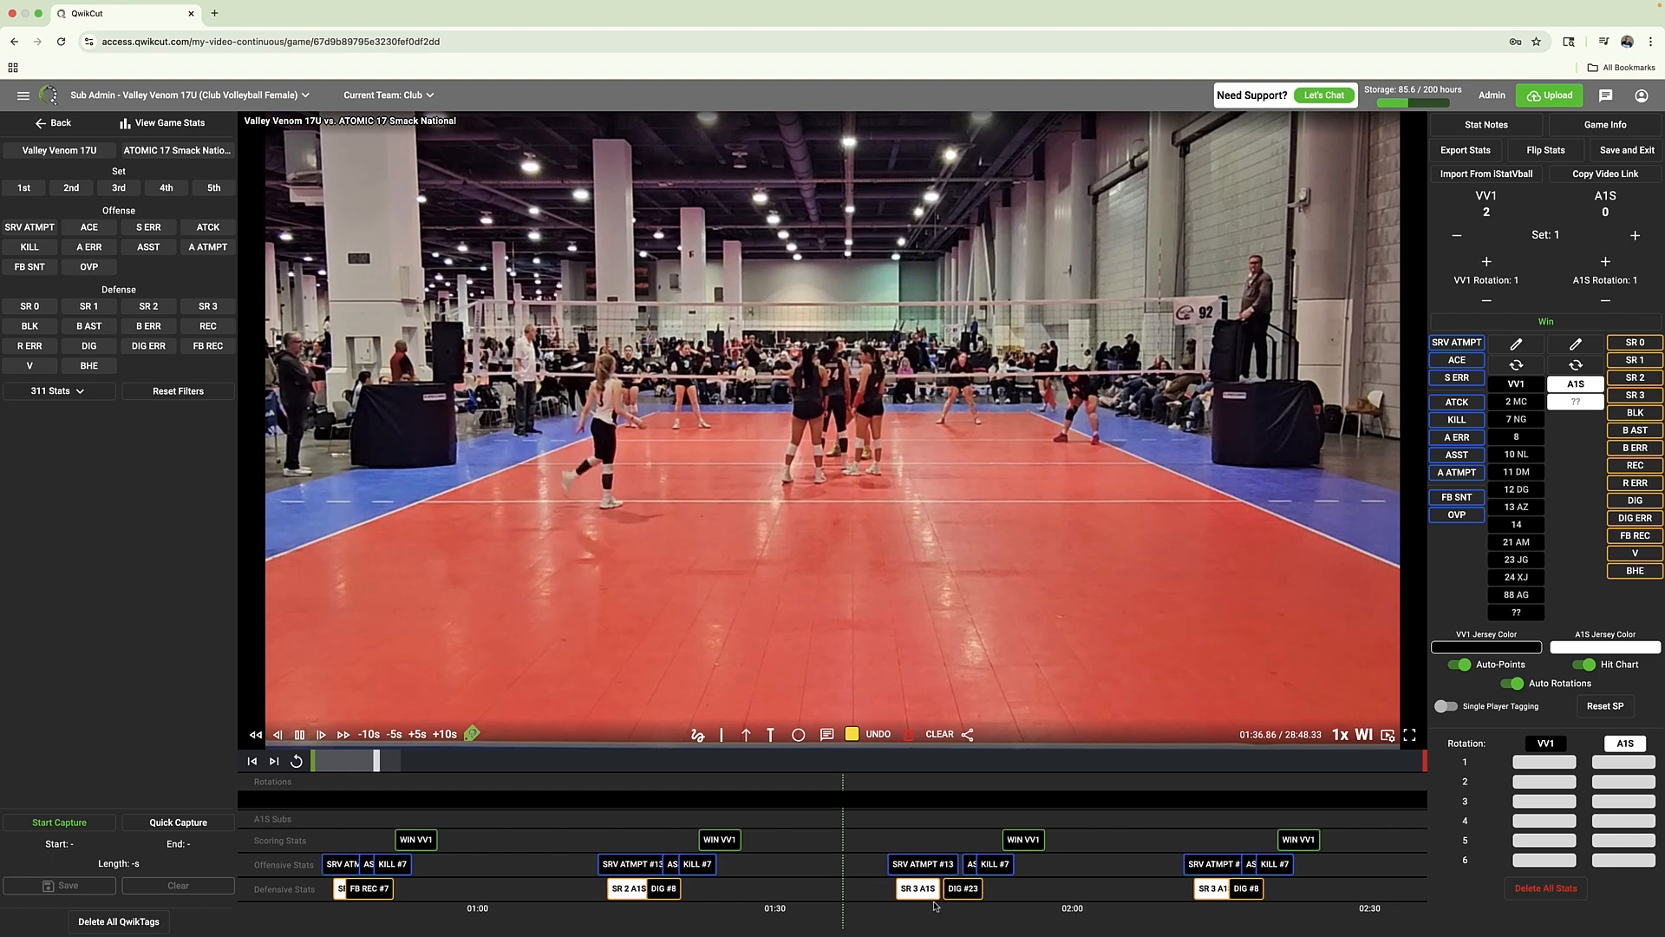
key(space)
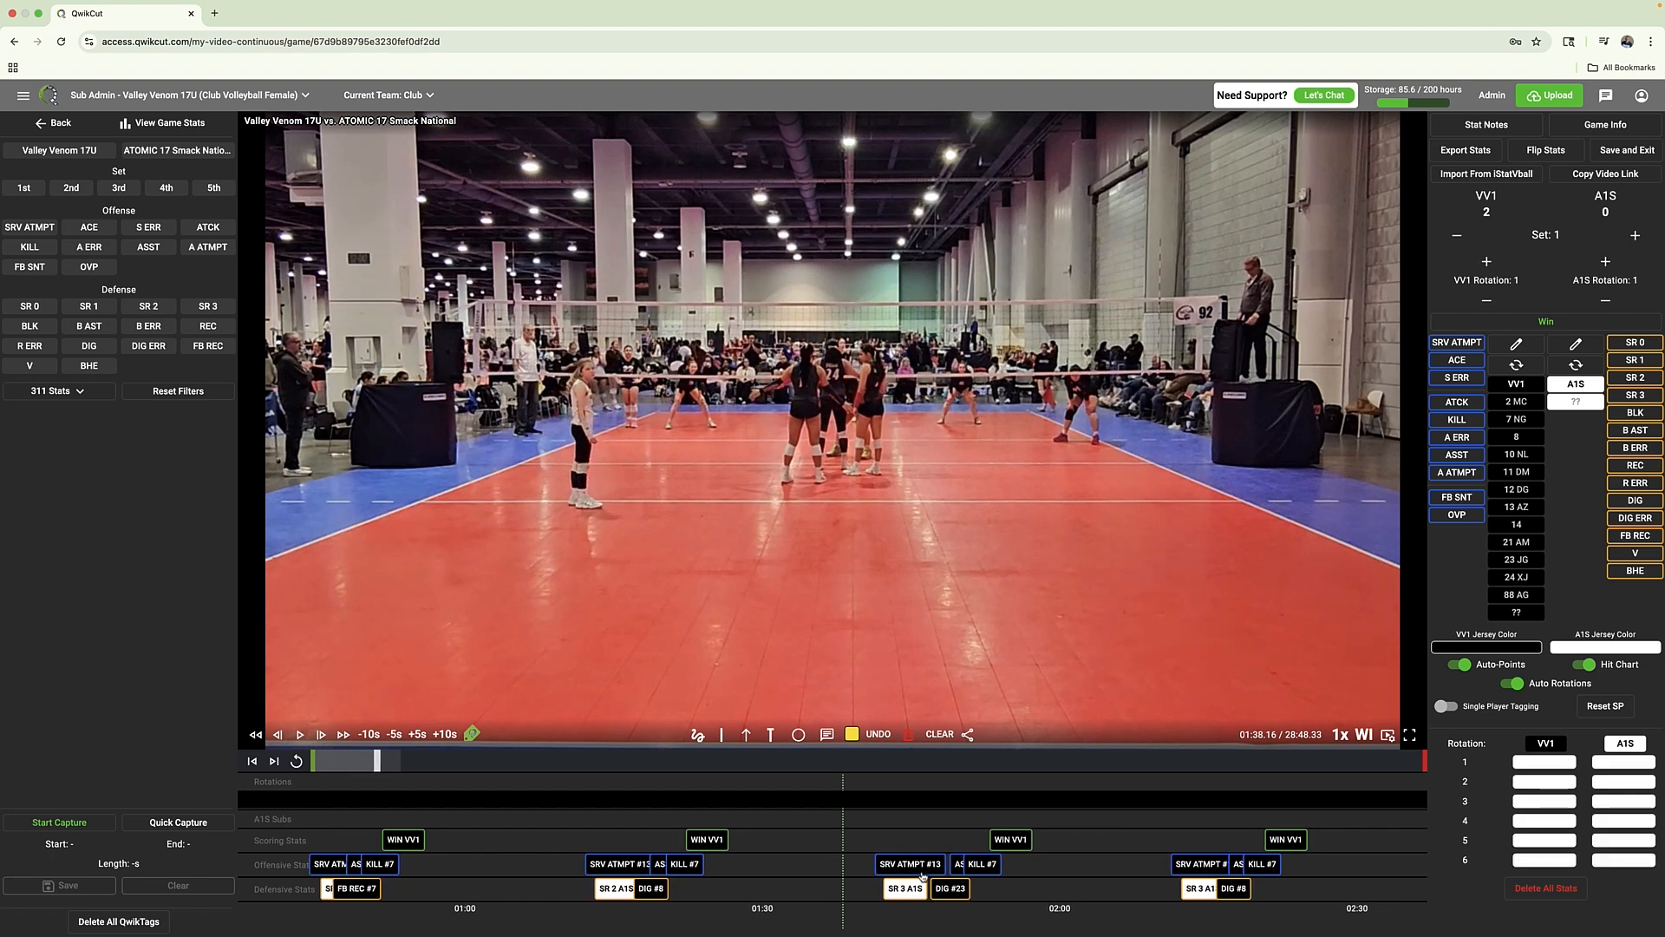
key(space)
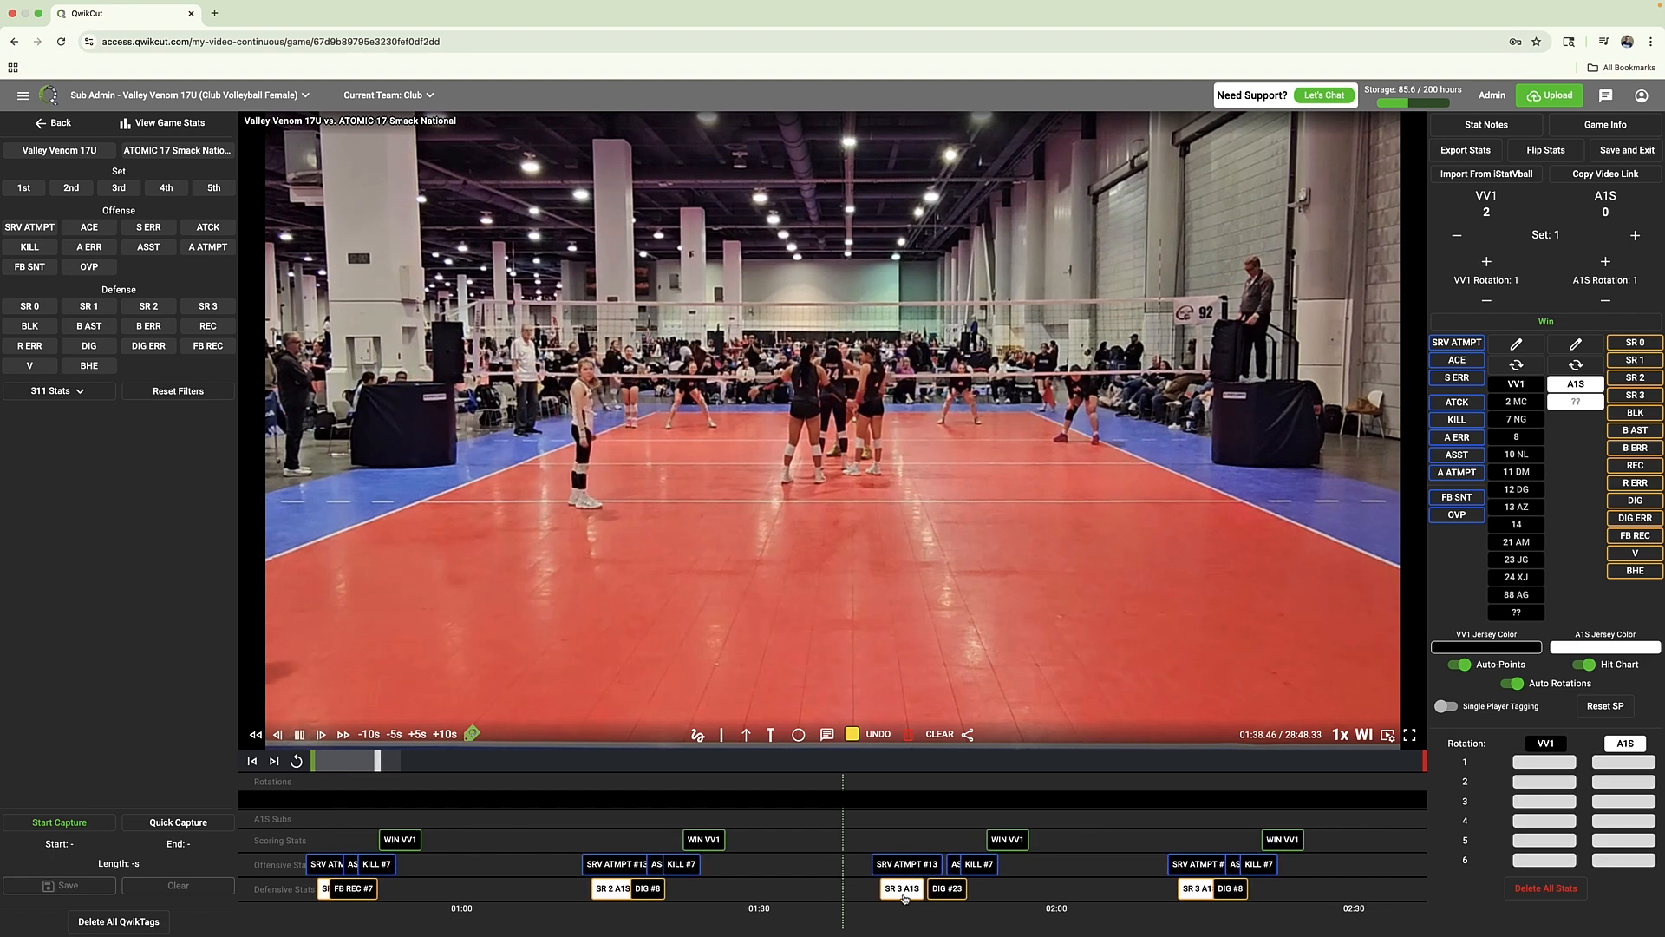
key(space)
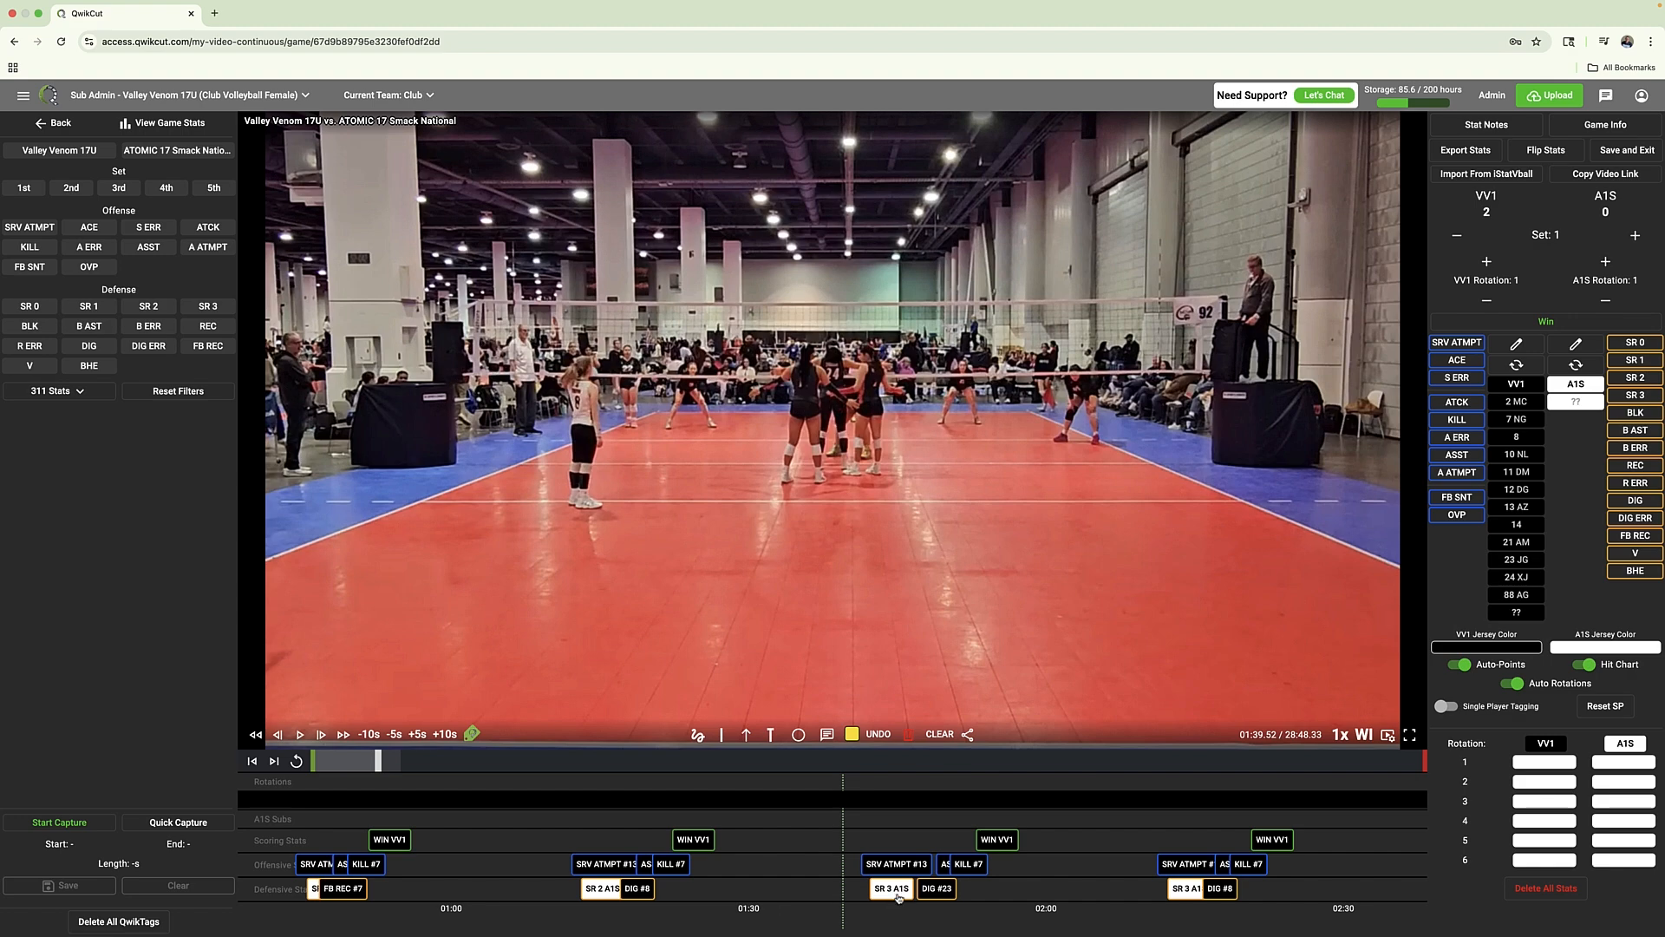
key(space)
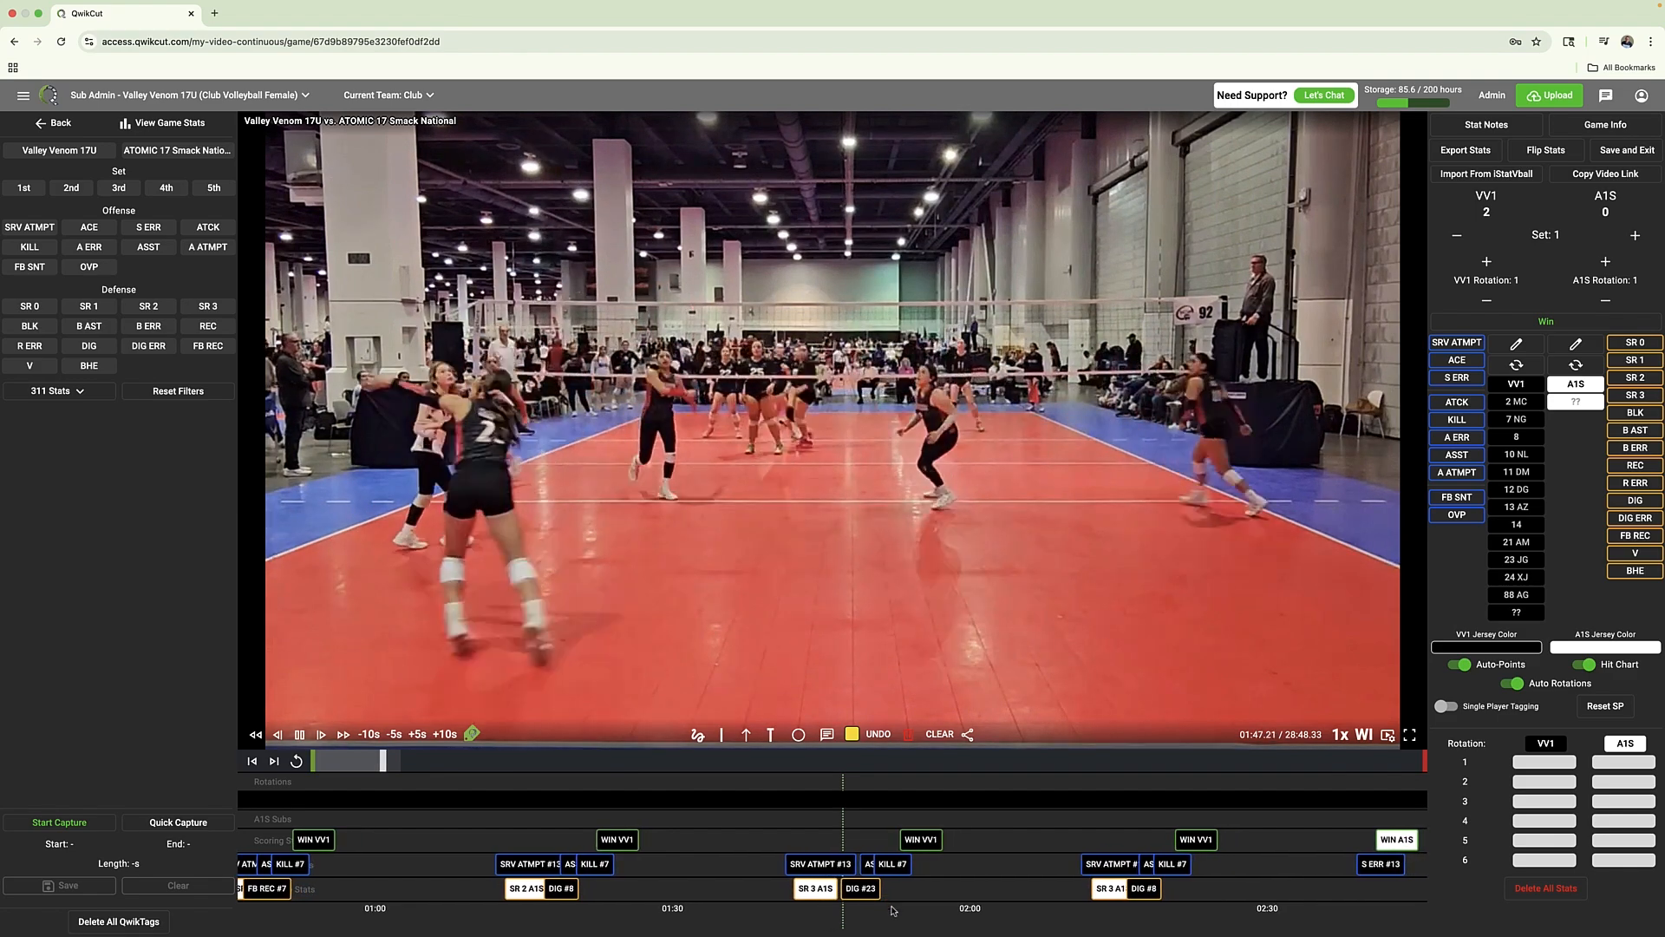
key(space)
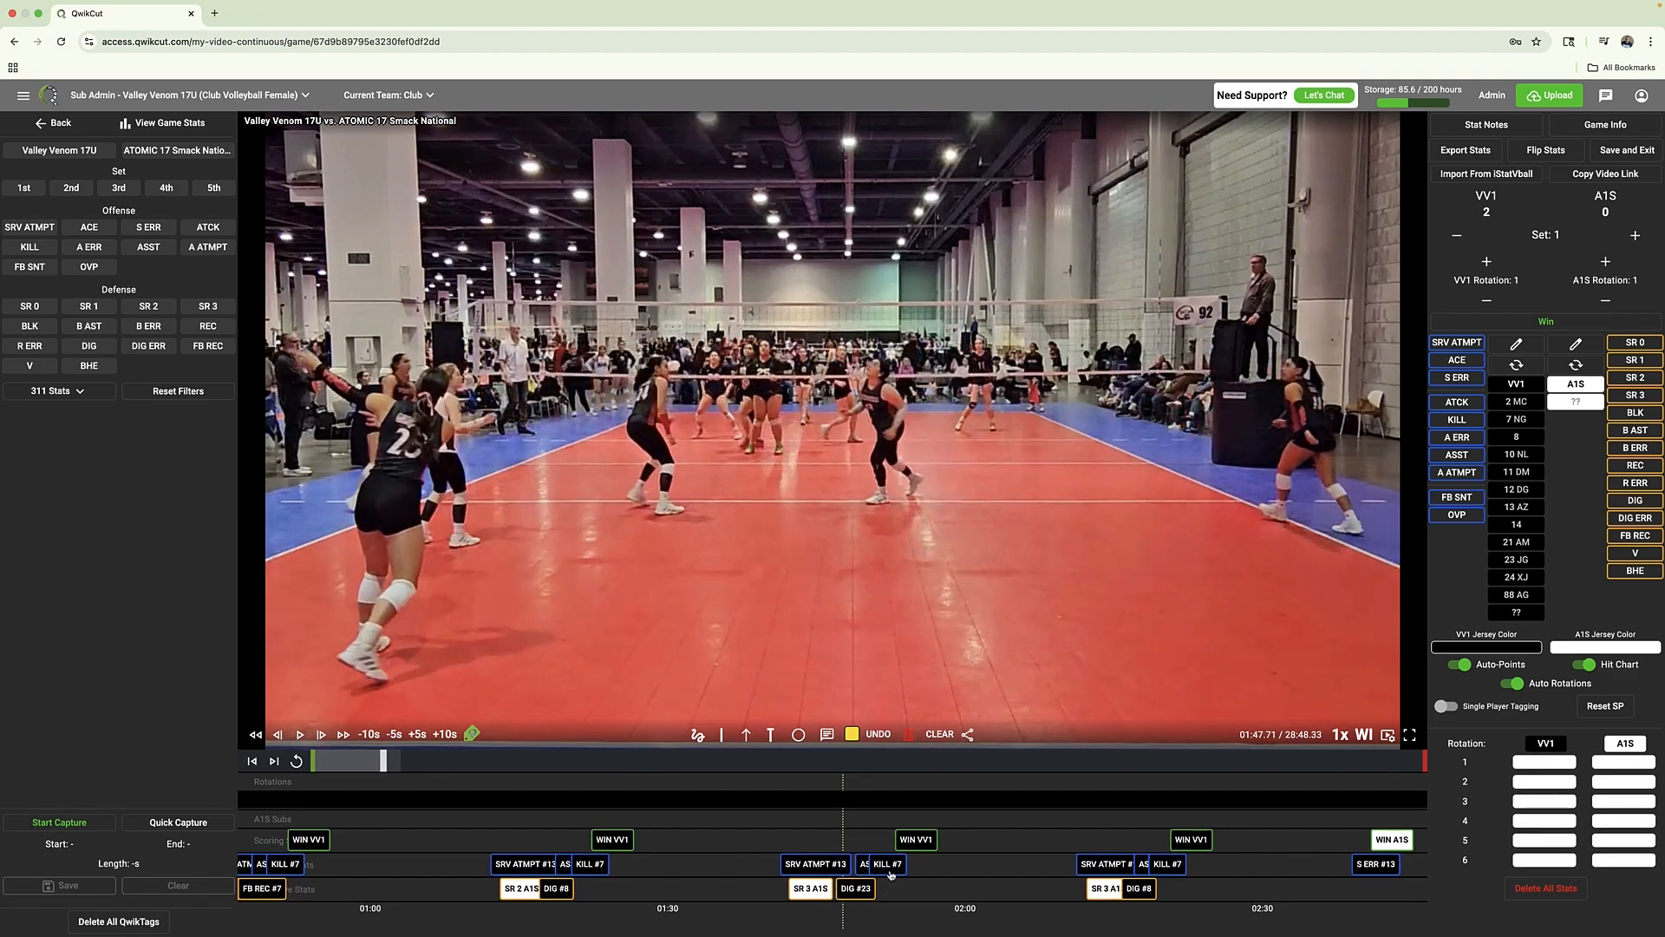
key(space)
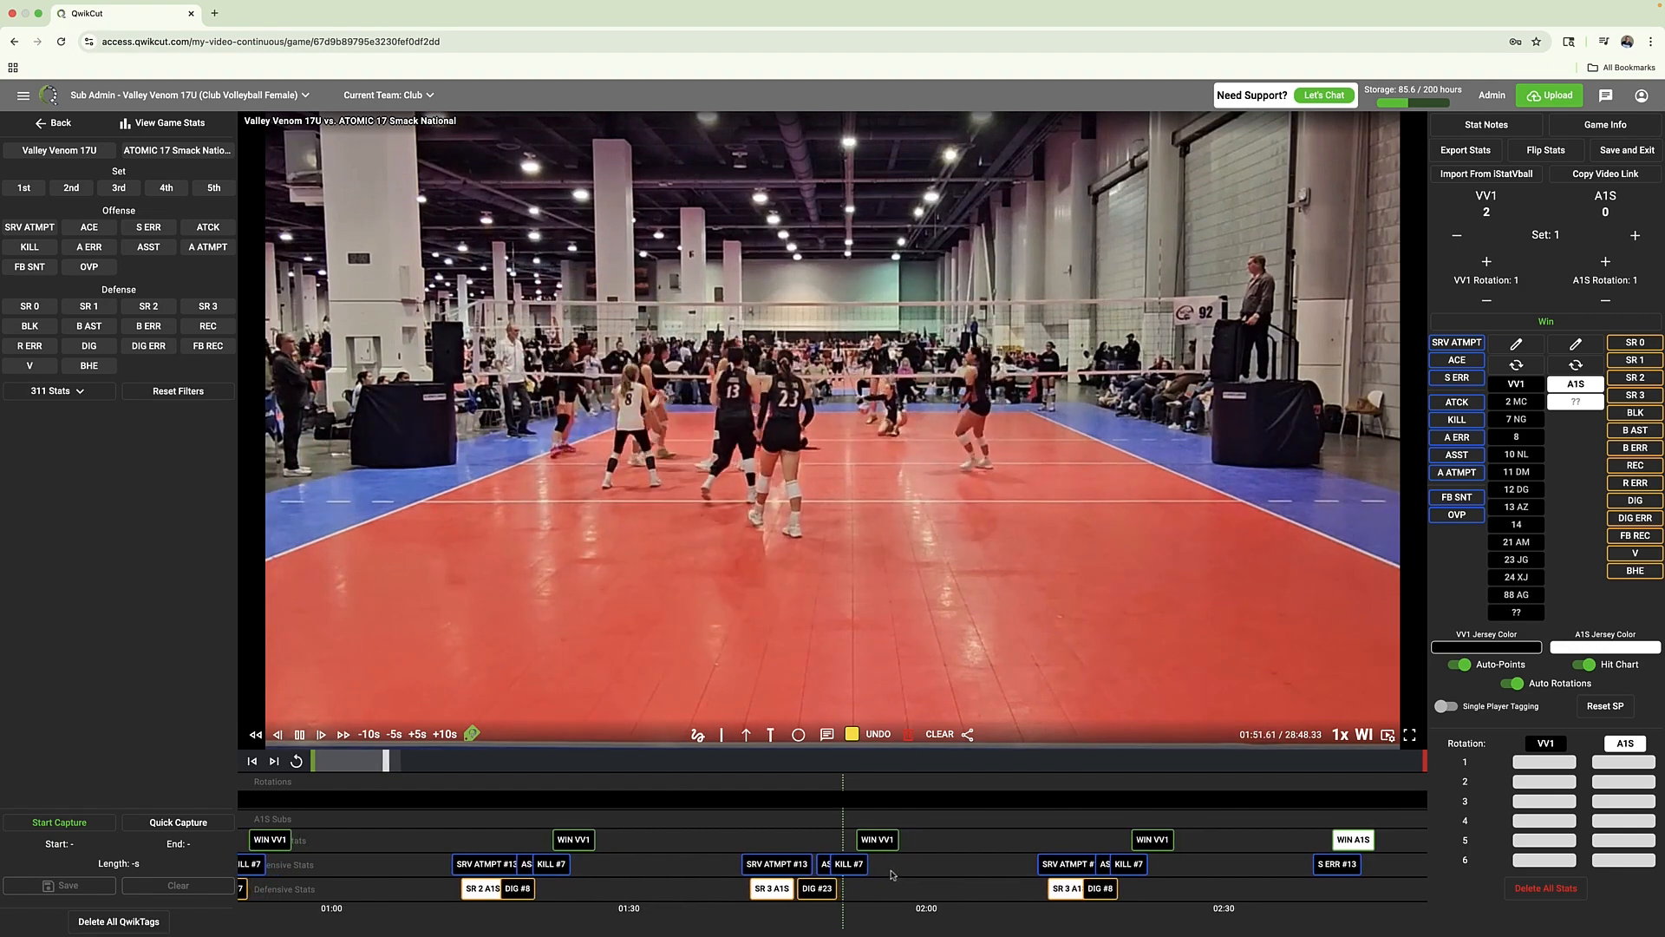
key(space)
key(space)
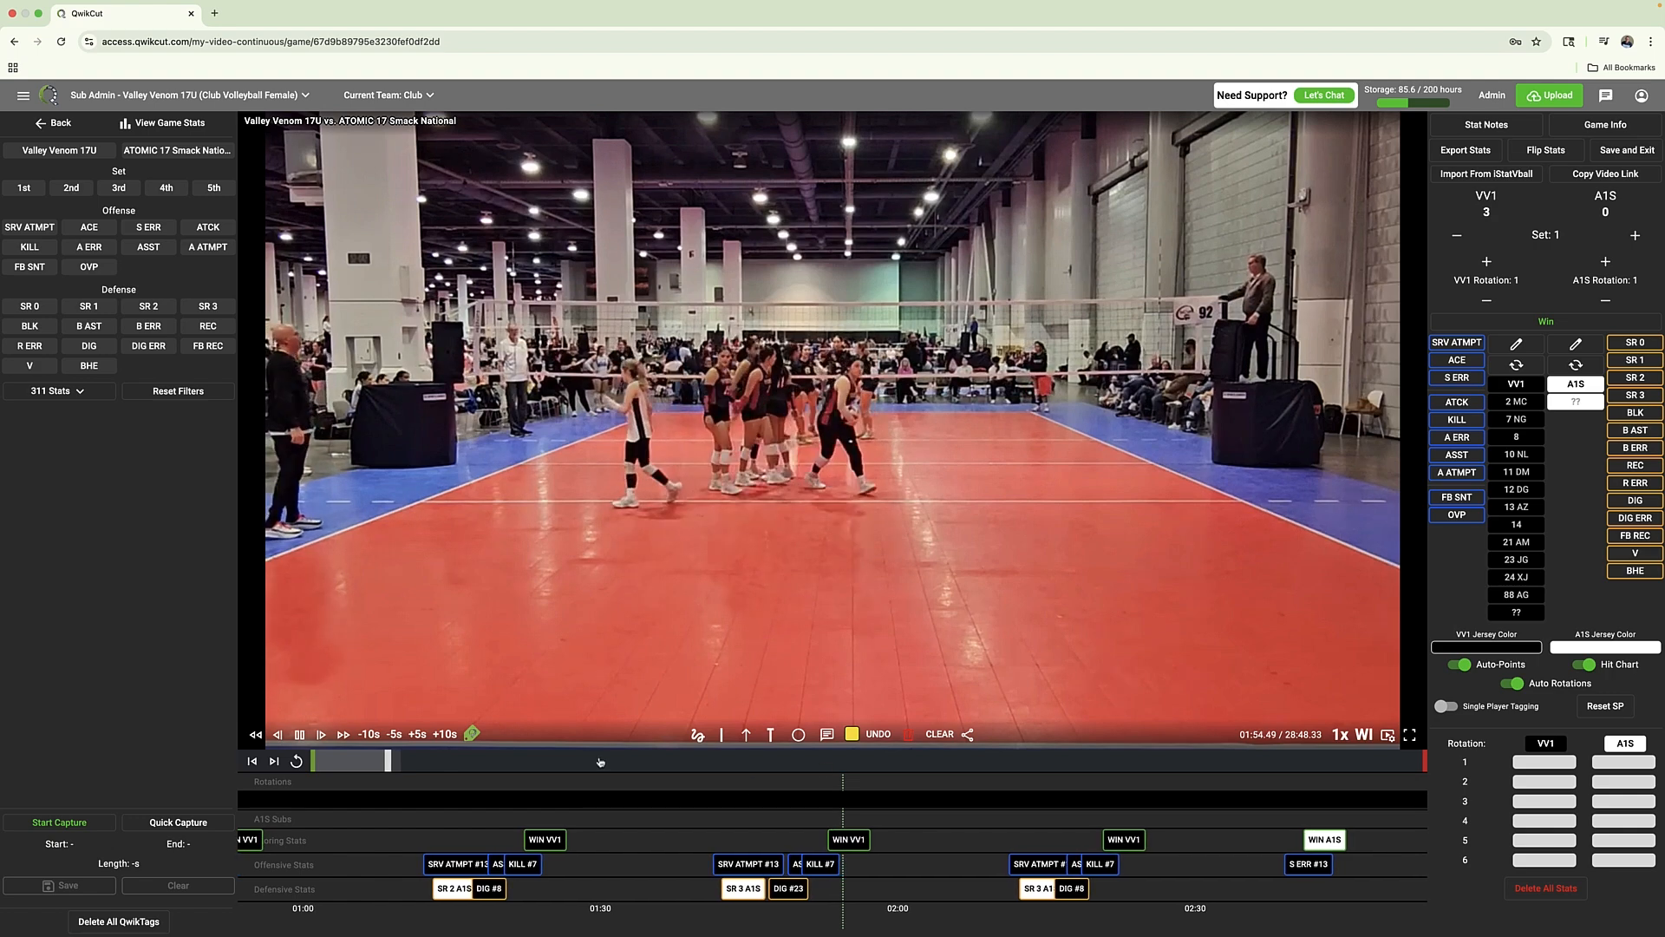
click(538, 761)
drag(538, 760, 364, 761)
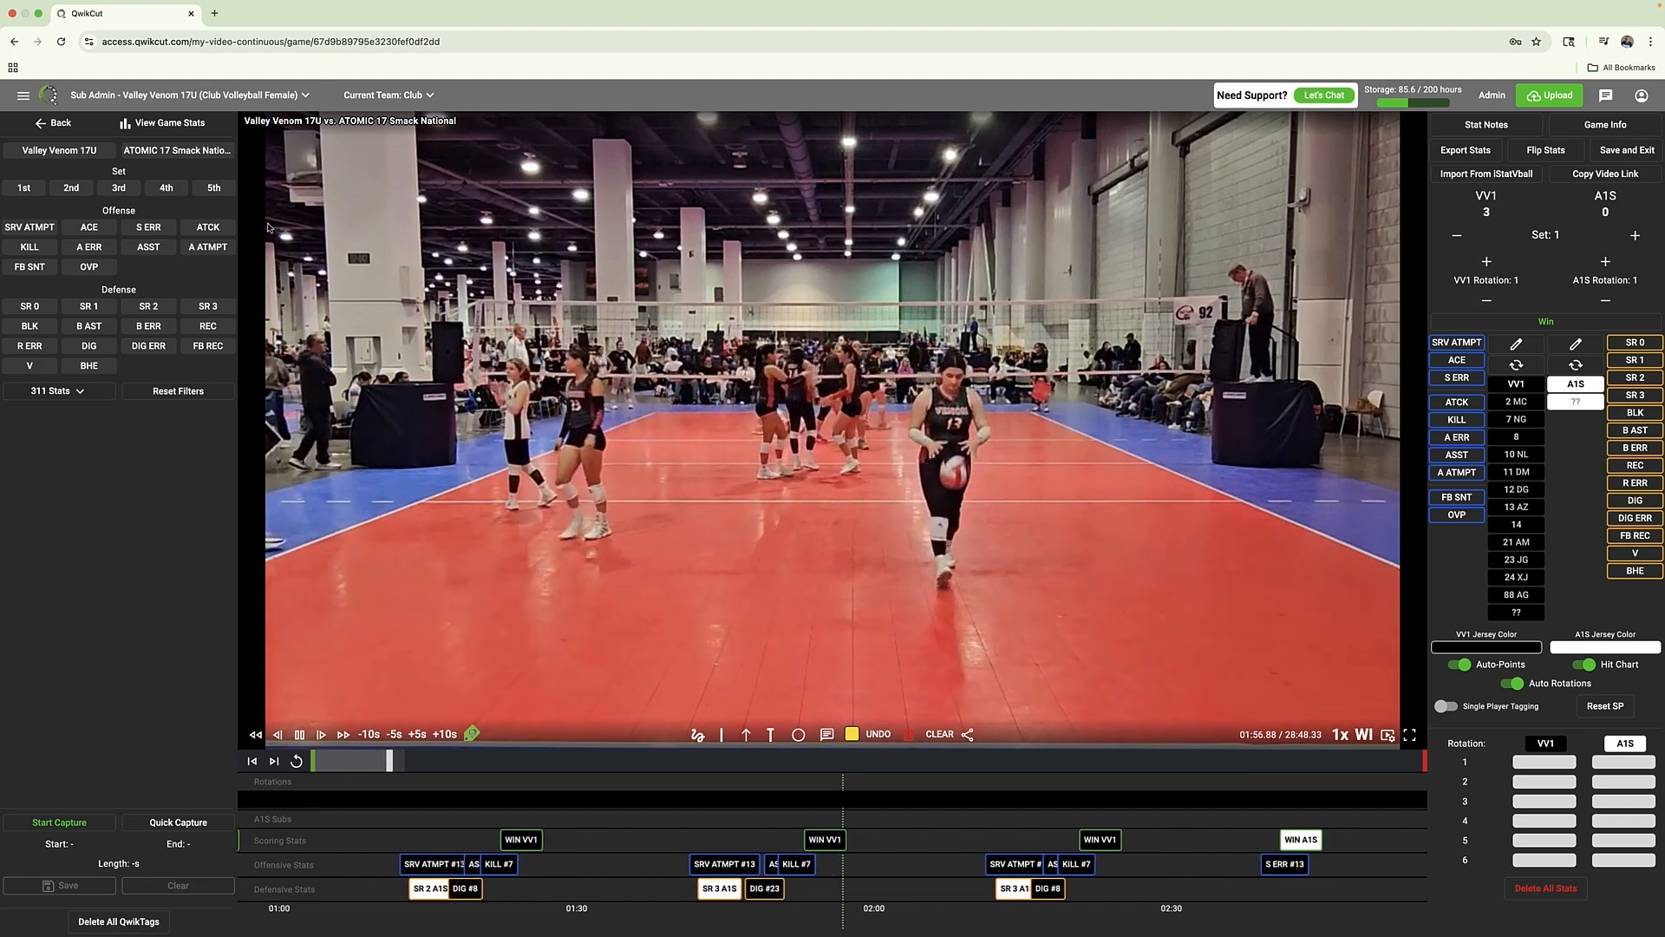
Filter the game film to Valley Venom 17U's S ERR, A ERR, B ERR, R ERR and DIG ERR stats, and pause playback
click(67, 152)
click(148, 325)
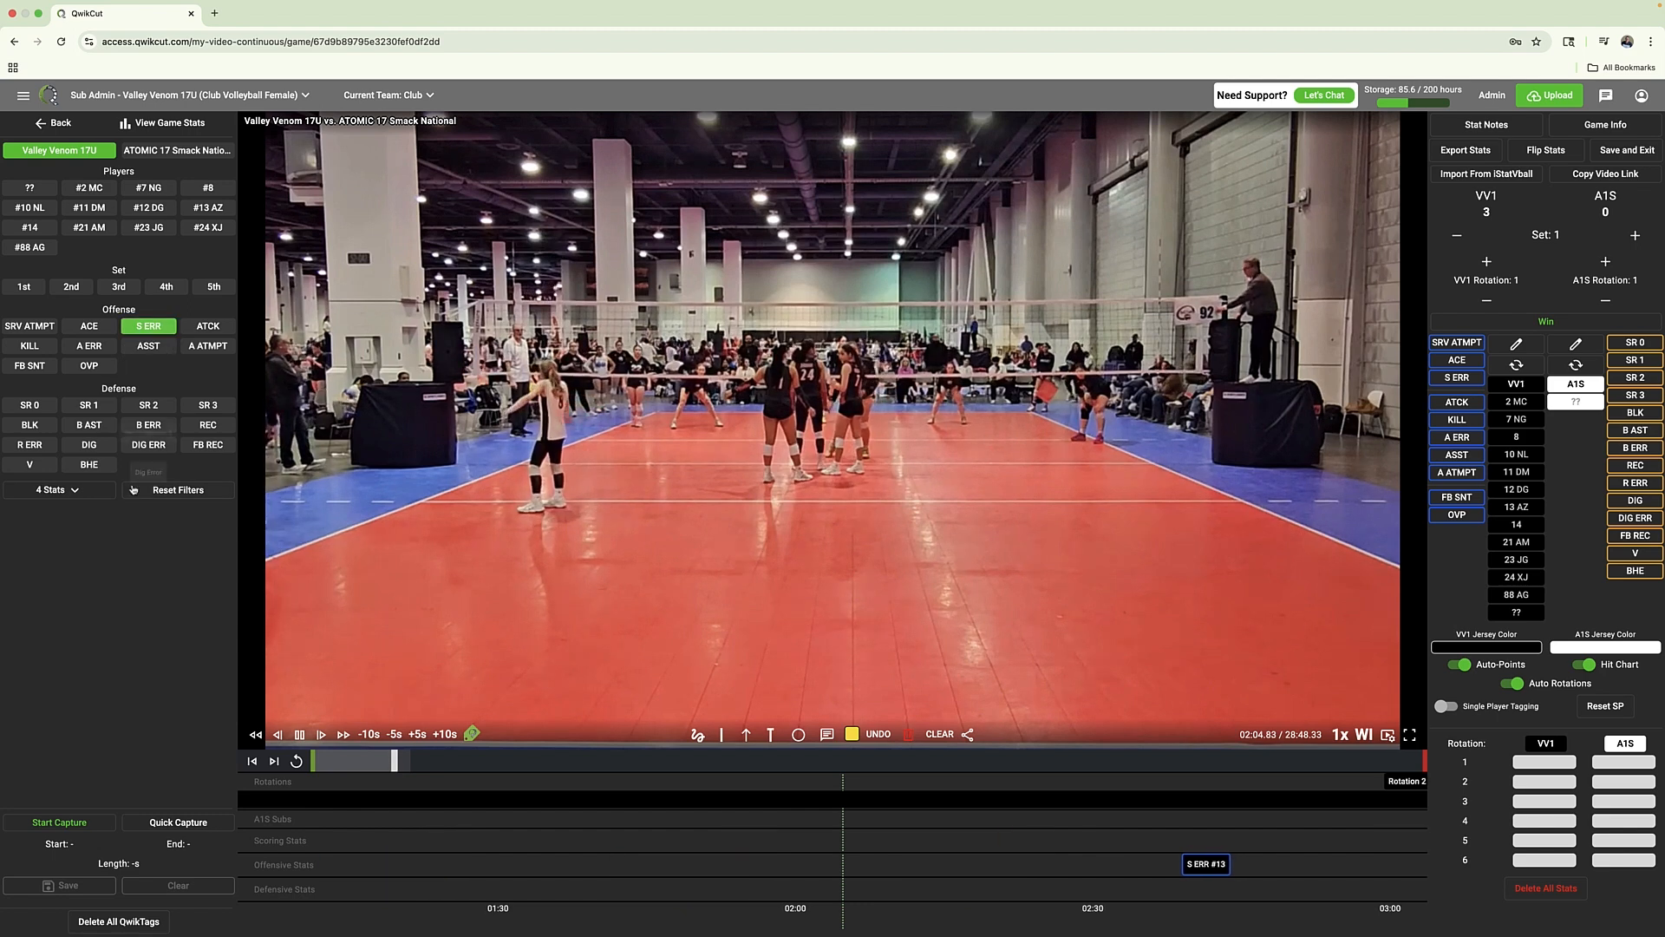
click(150, 444)
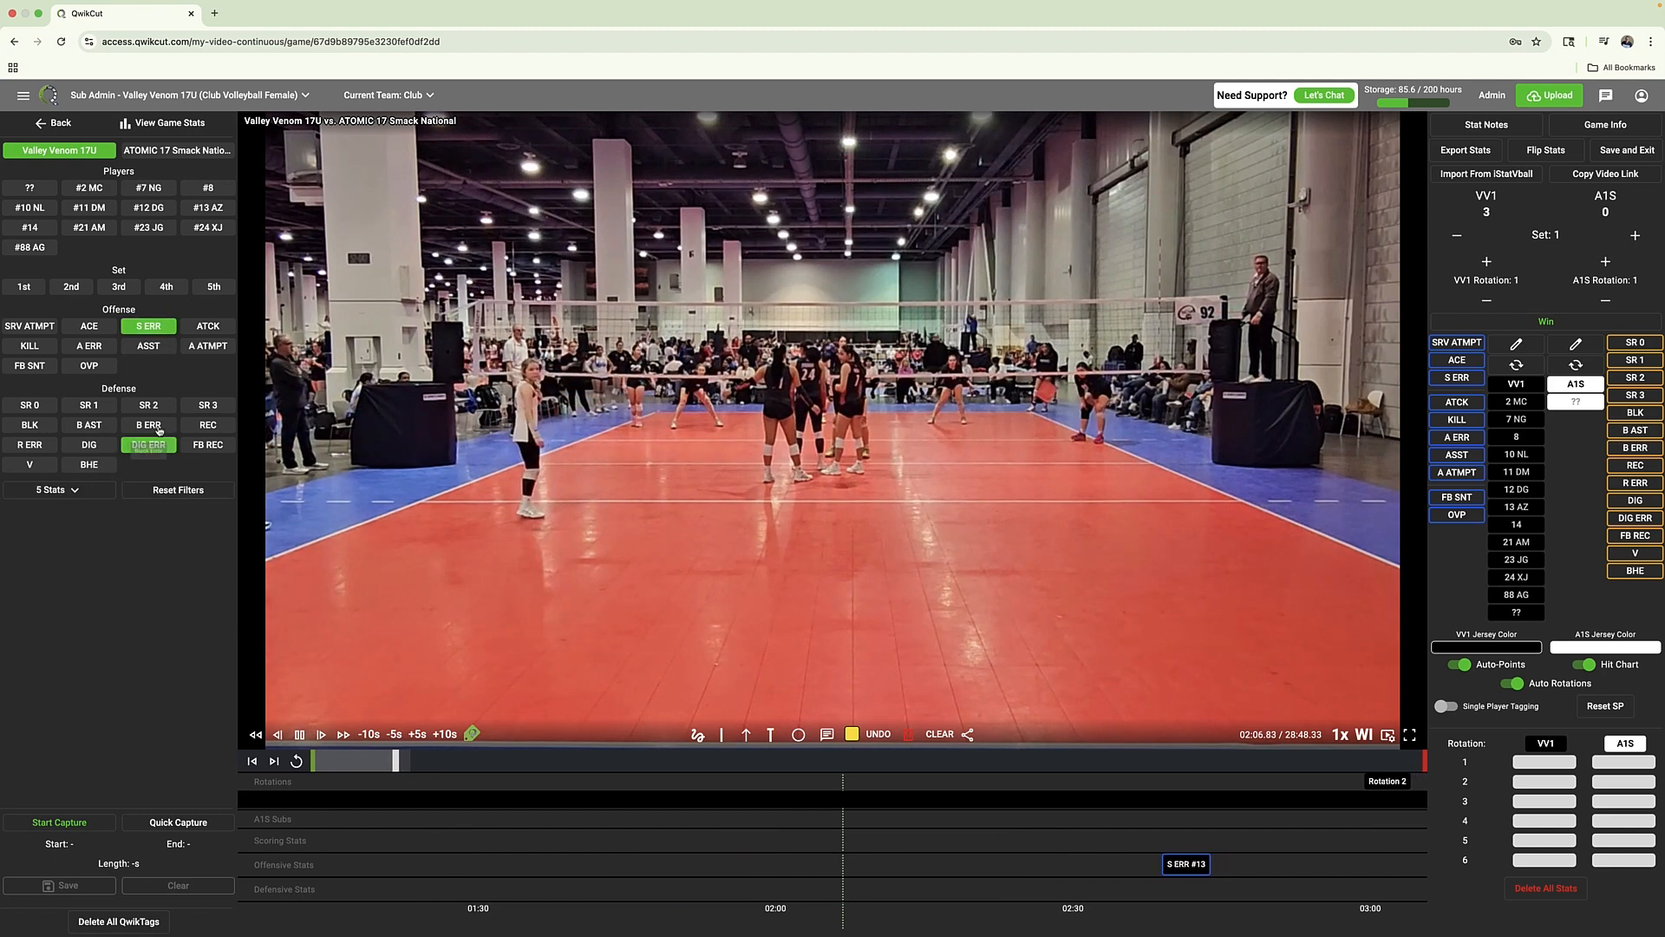
click(149, 425)
click(90, 346)
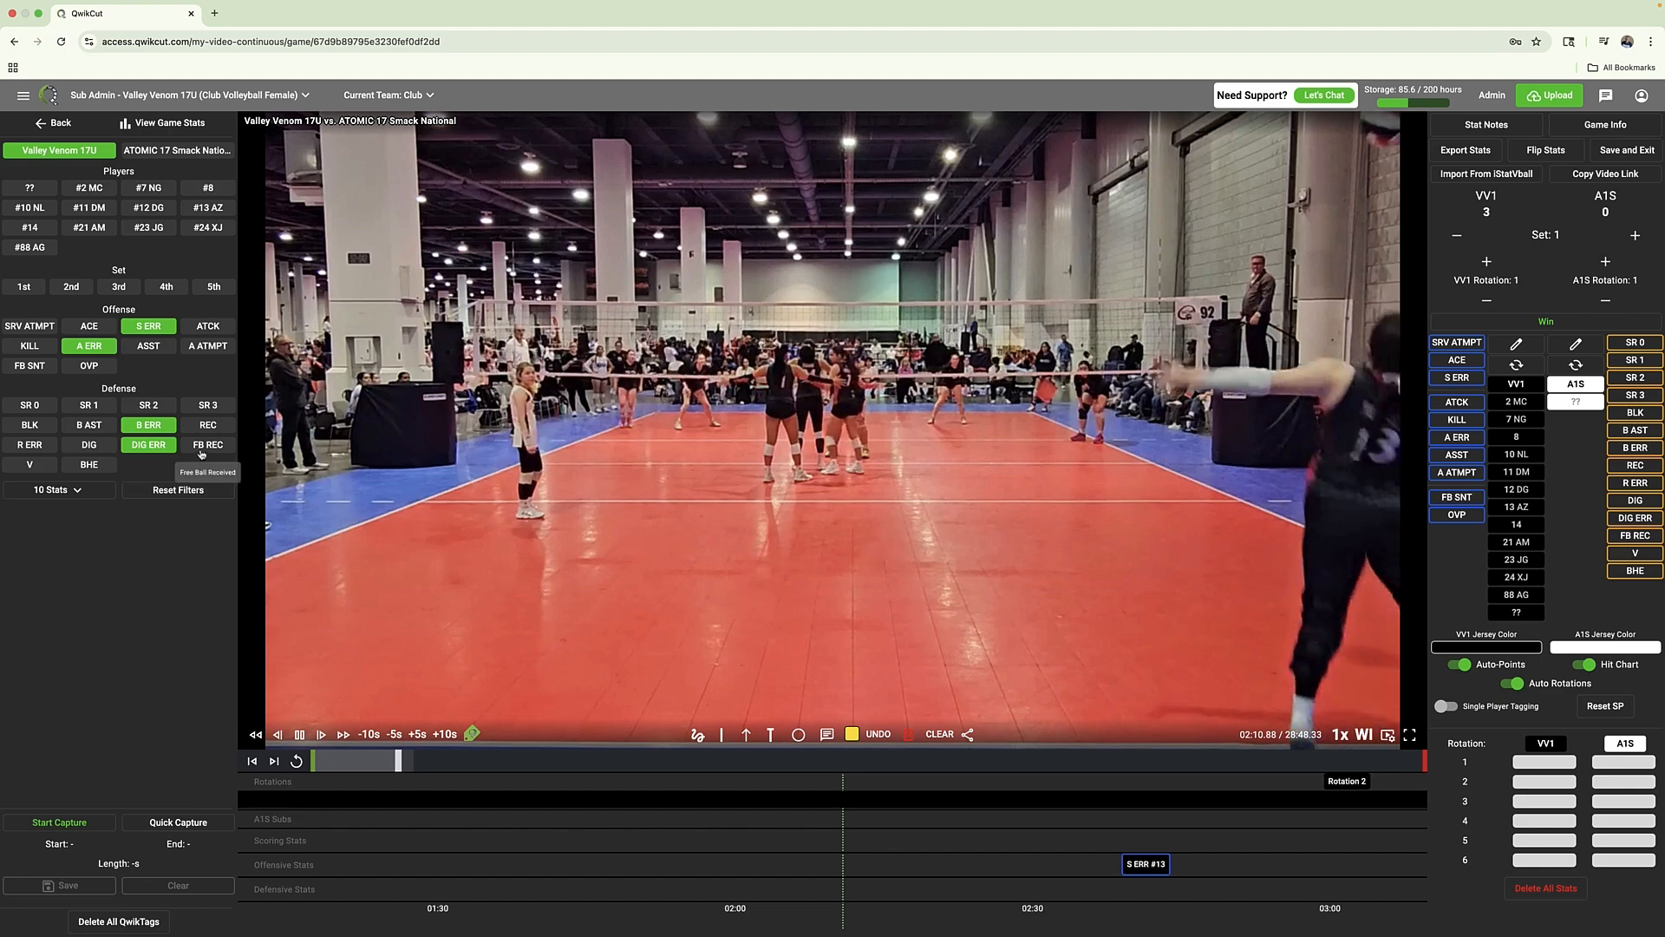
click(33, 444)
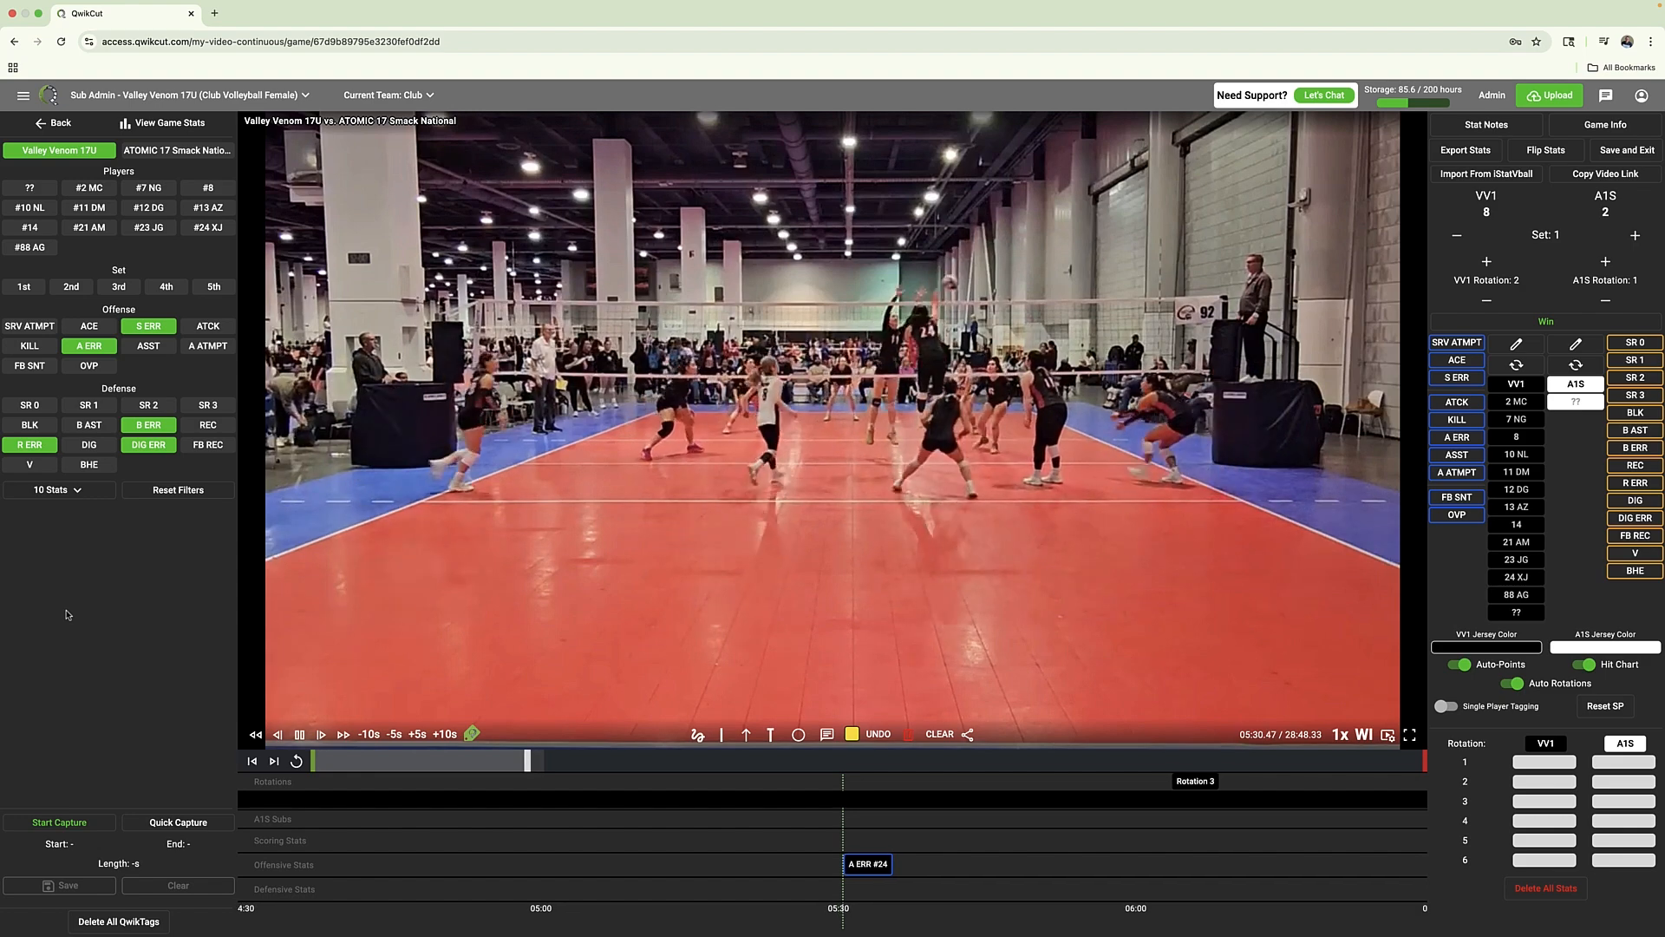
key(space)
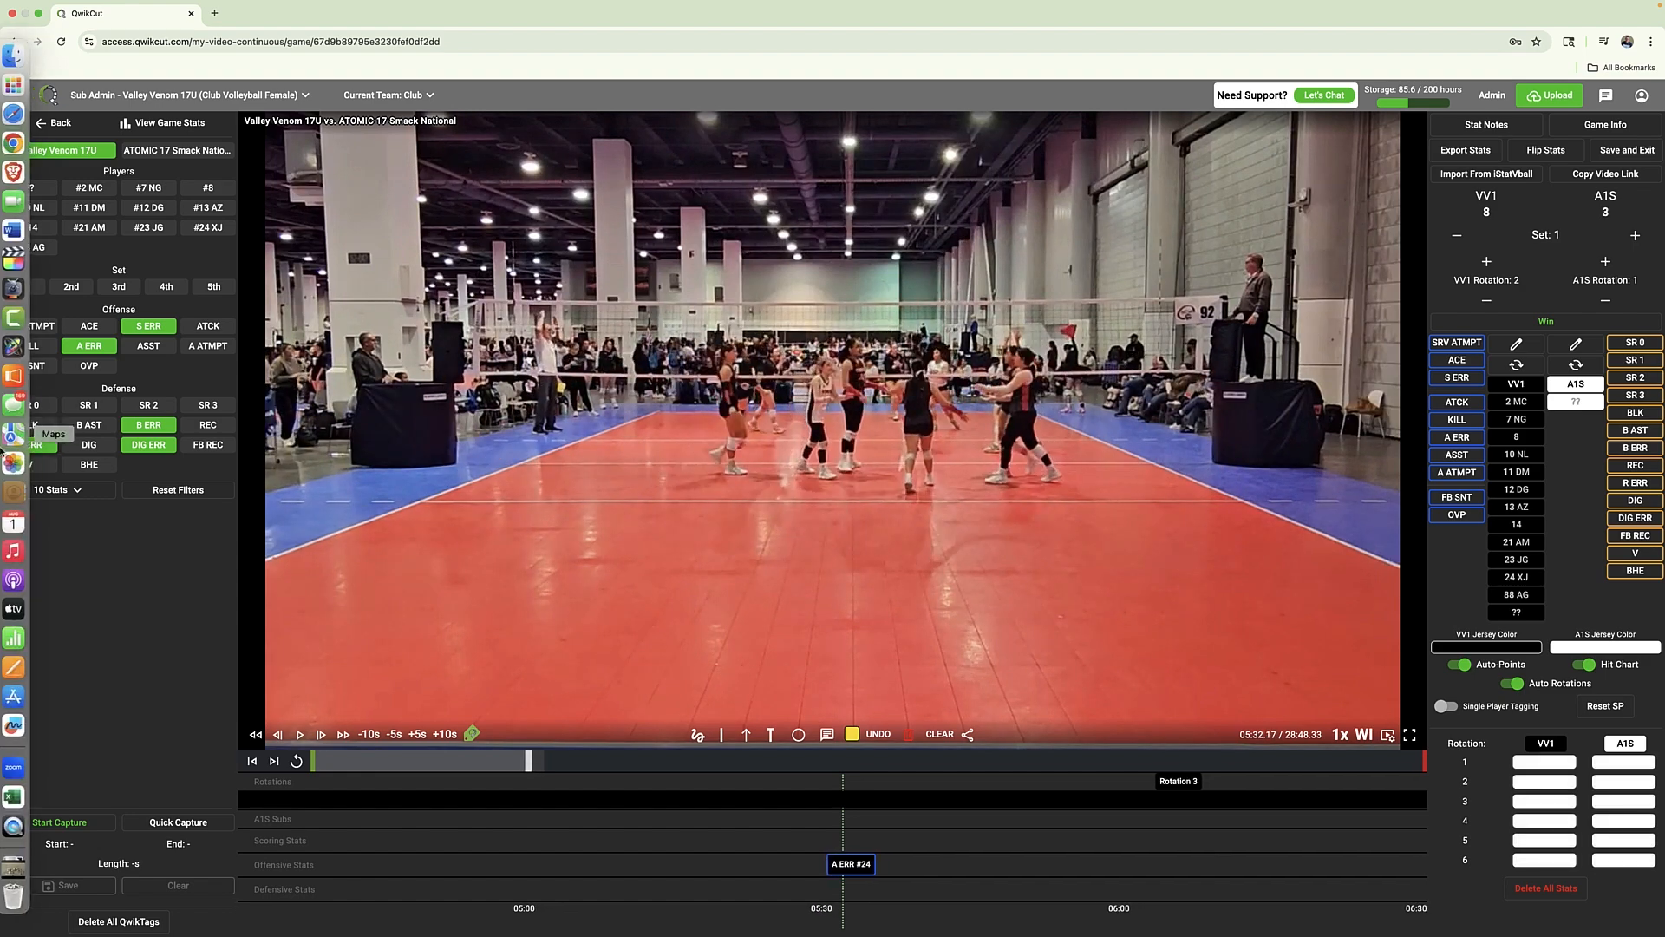
Set up a new playlist named Errors from the filtered stats, look through the users it can be shared with, and cancel it
click(97, 500)
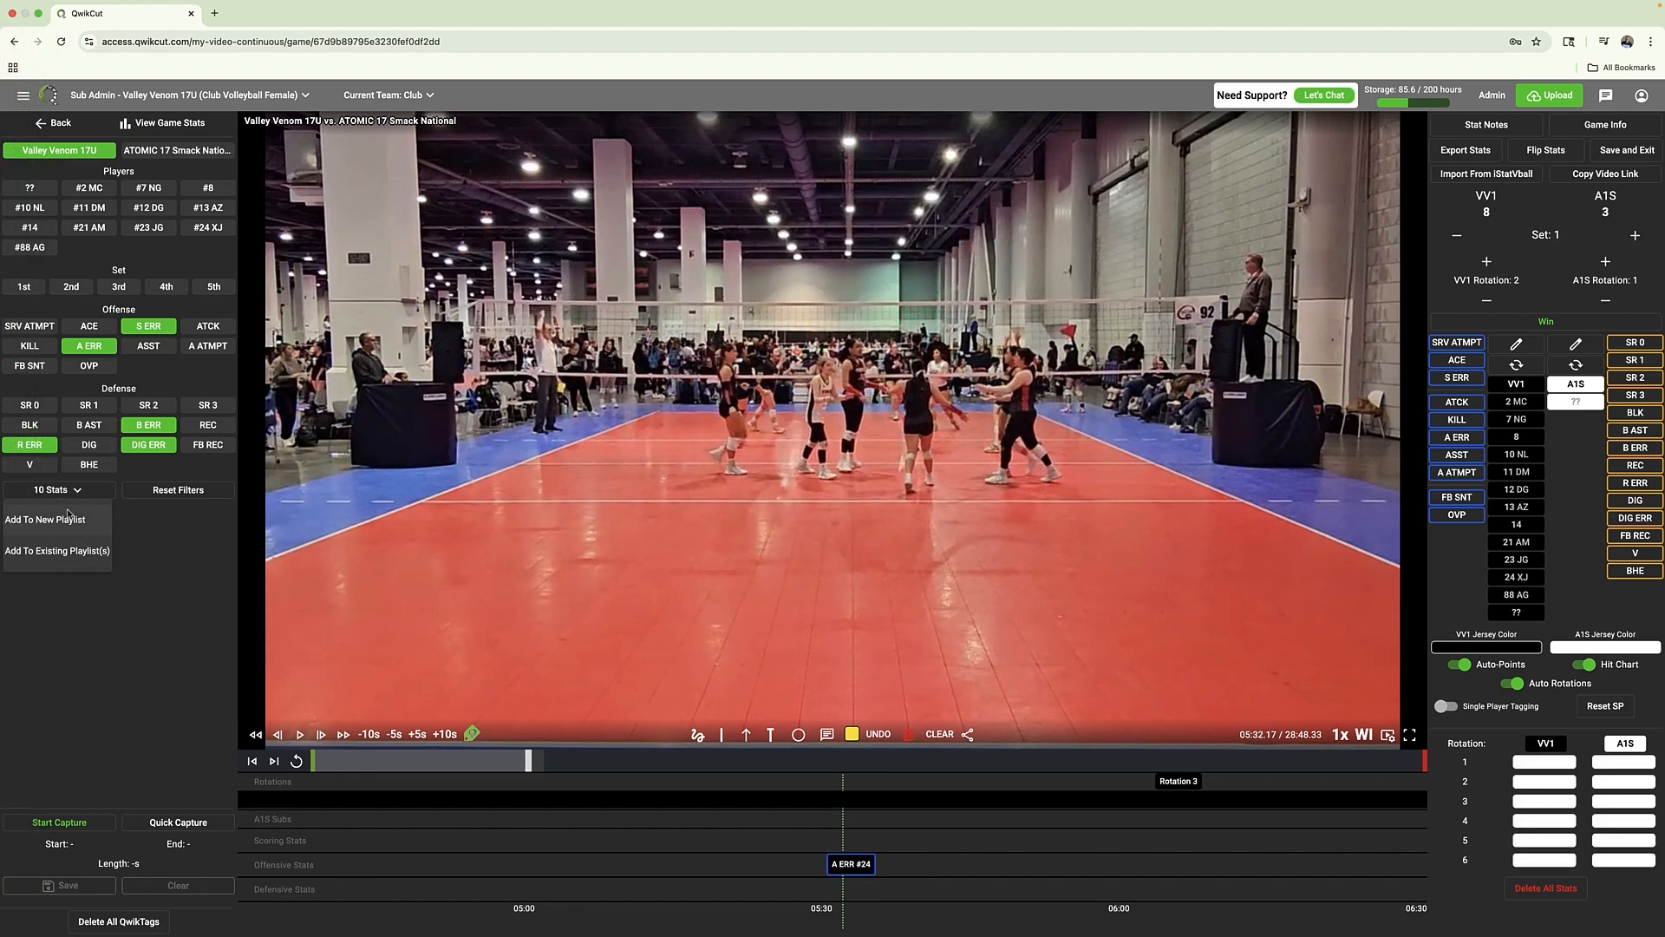
click(82, 535)
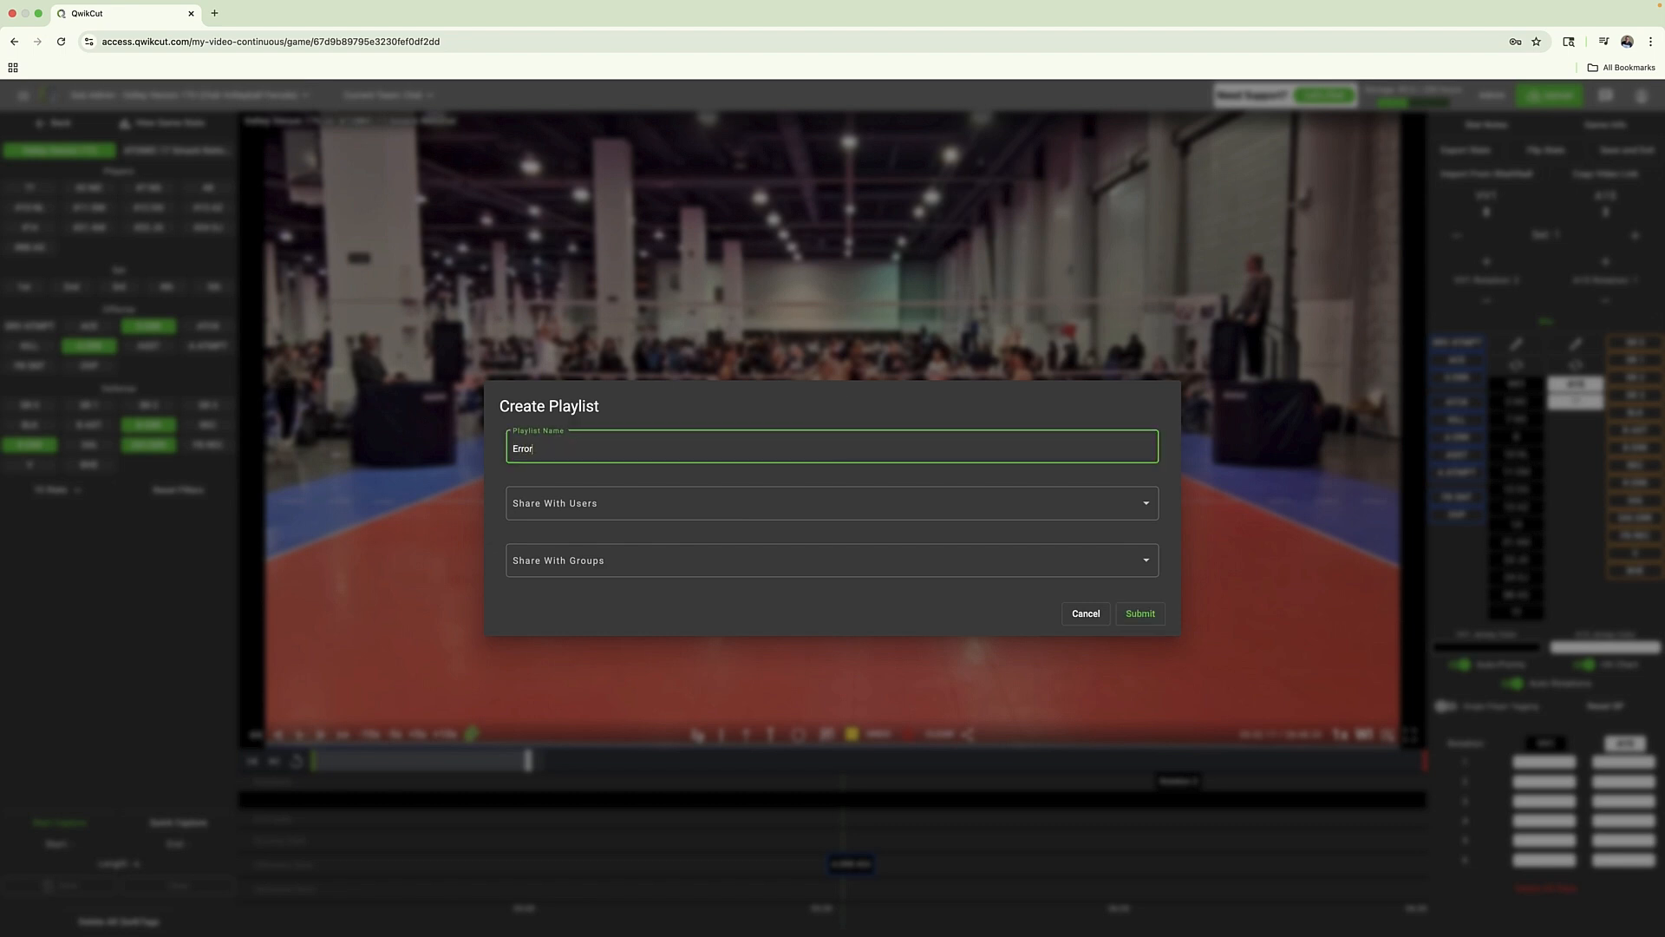
text(Errors)
click(564, 509)
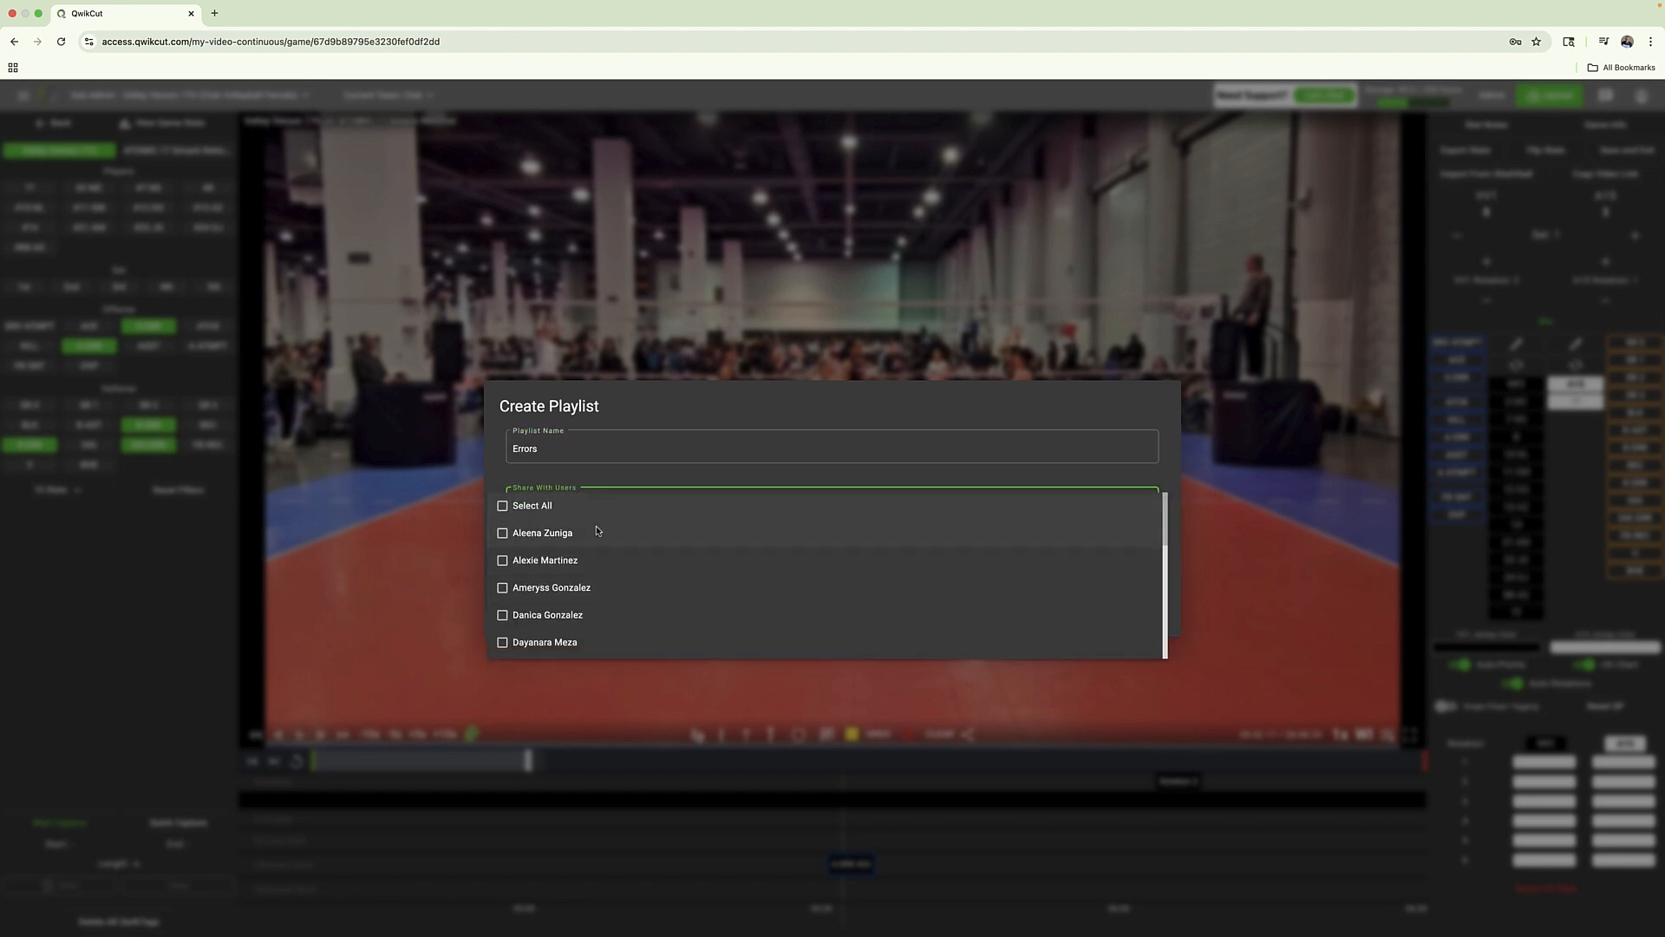
click(637, 408)
click(1086, 615)
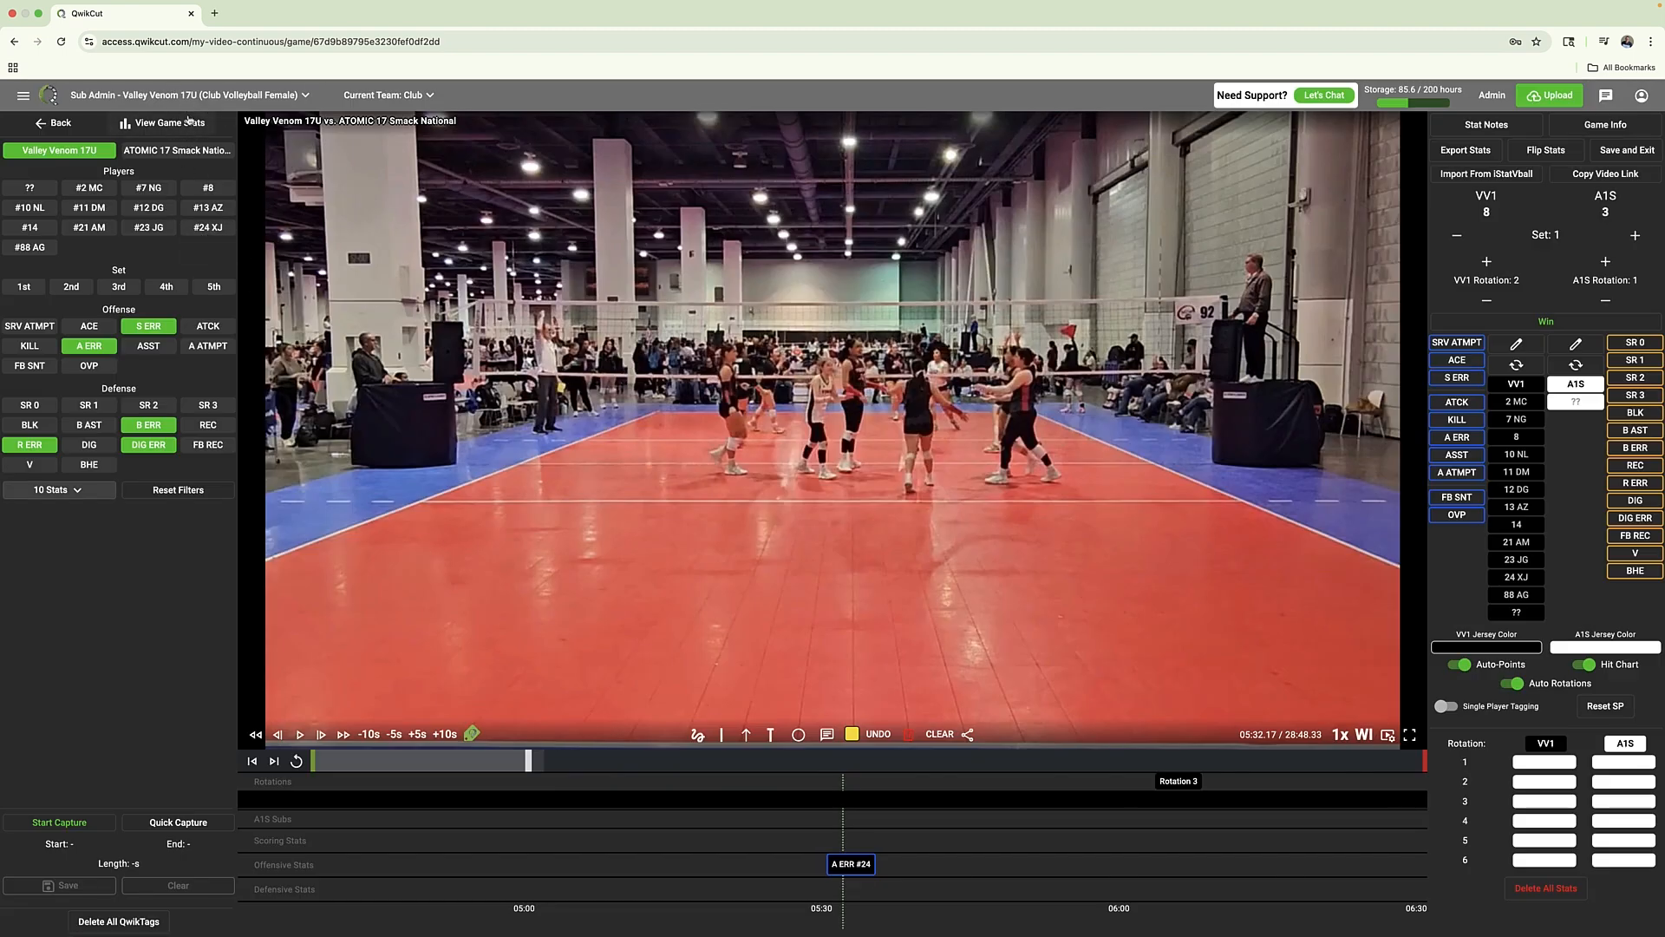
View the game's individual stats, play the clips behind Valley Venom 17U's total kills, and close the player
click(170, 123)
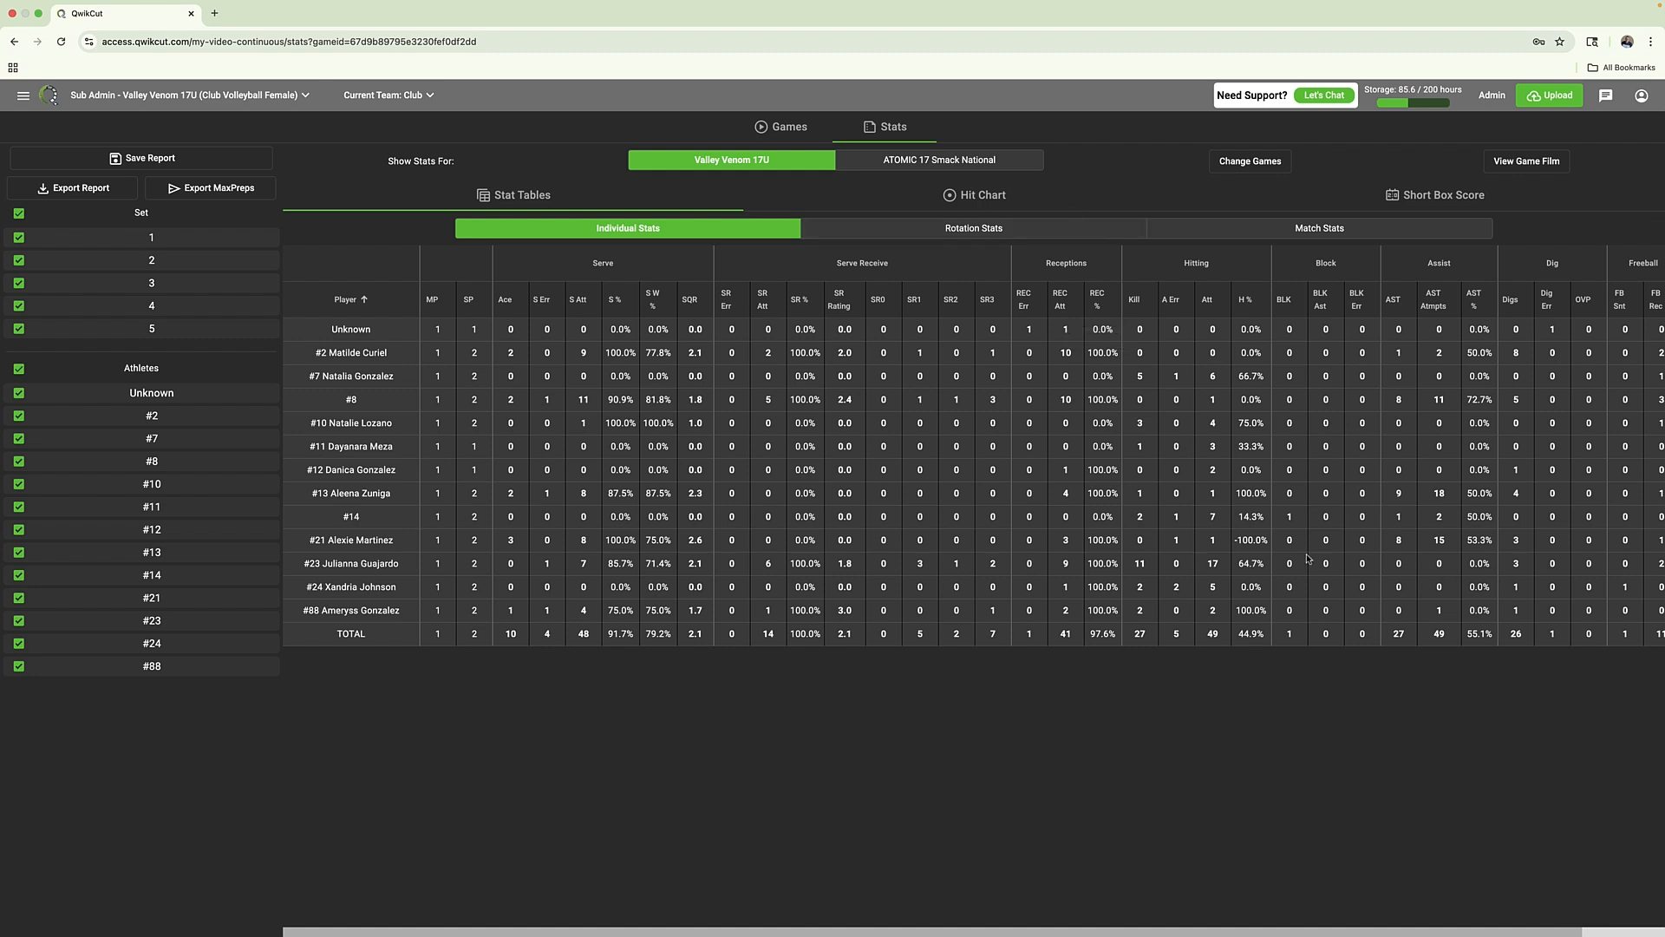
click(1139, 636)
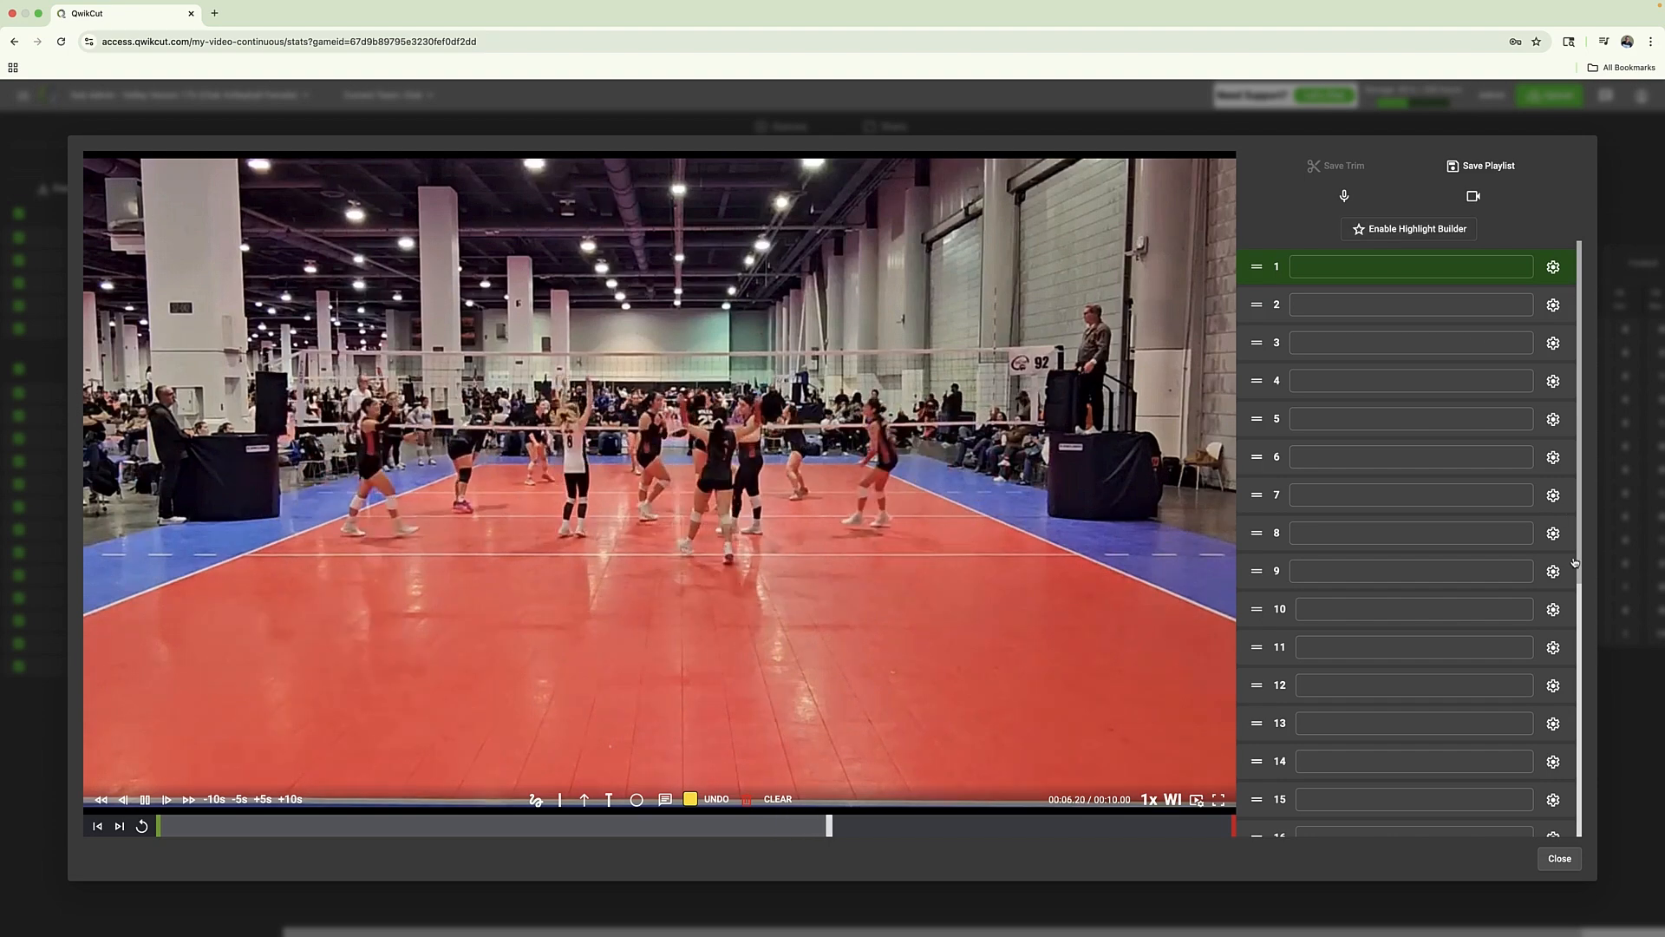
click(1559, 859)
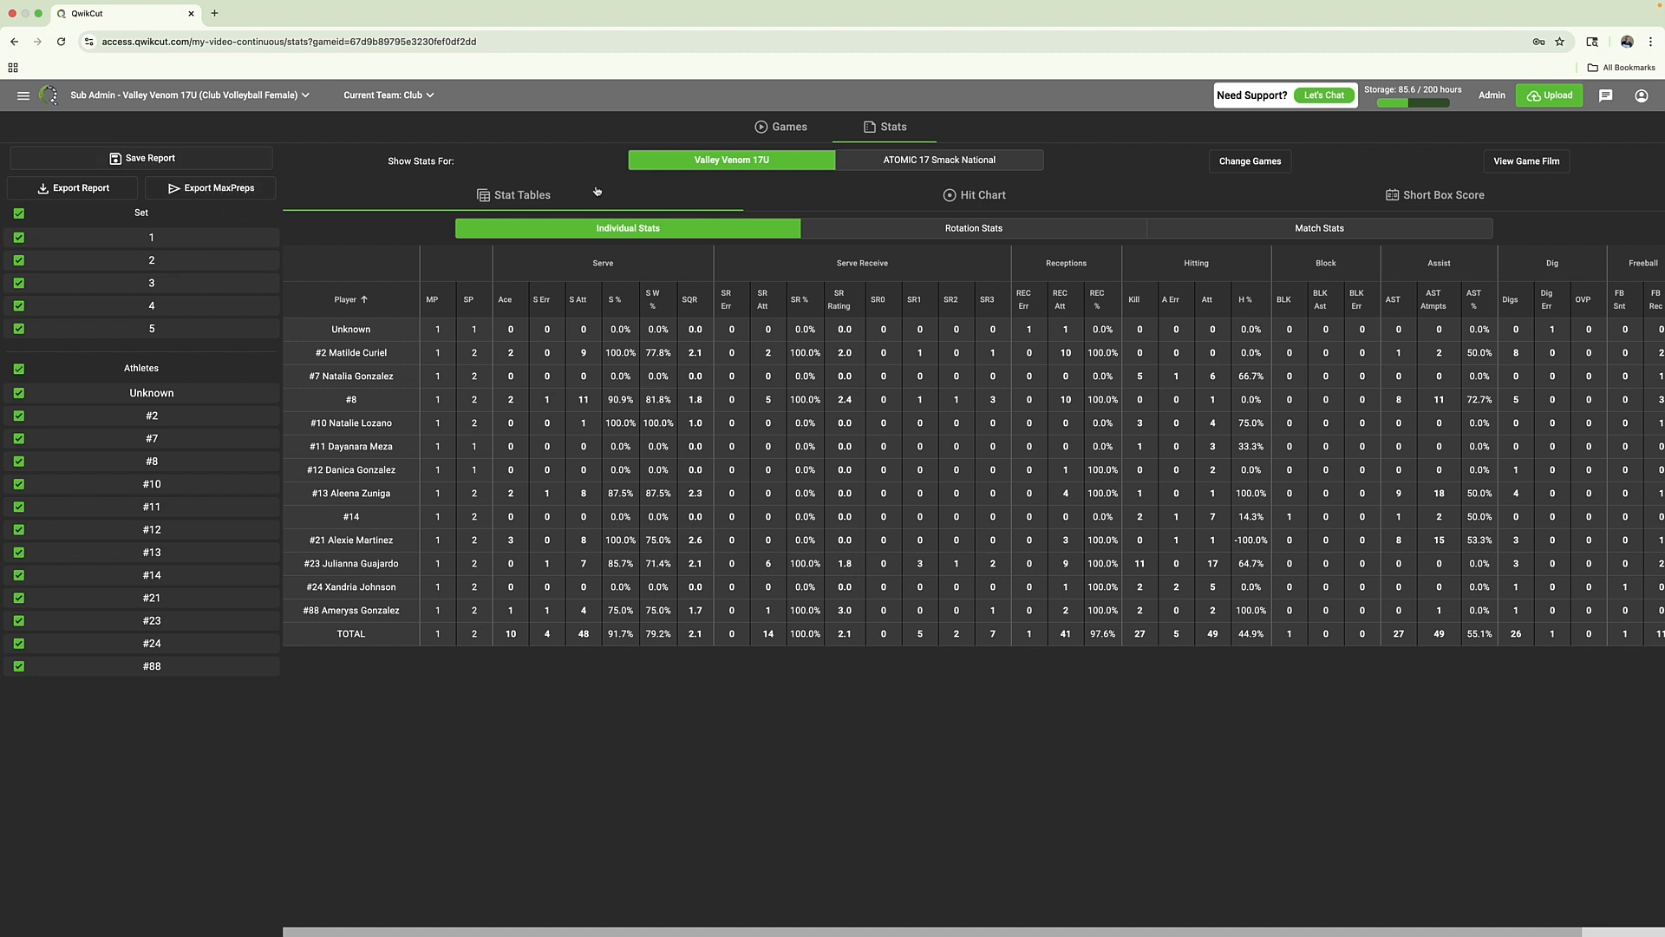
Check the storage breakdown by season and return to the Coach's Dashboard home page
click(1429, 90)
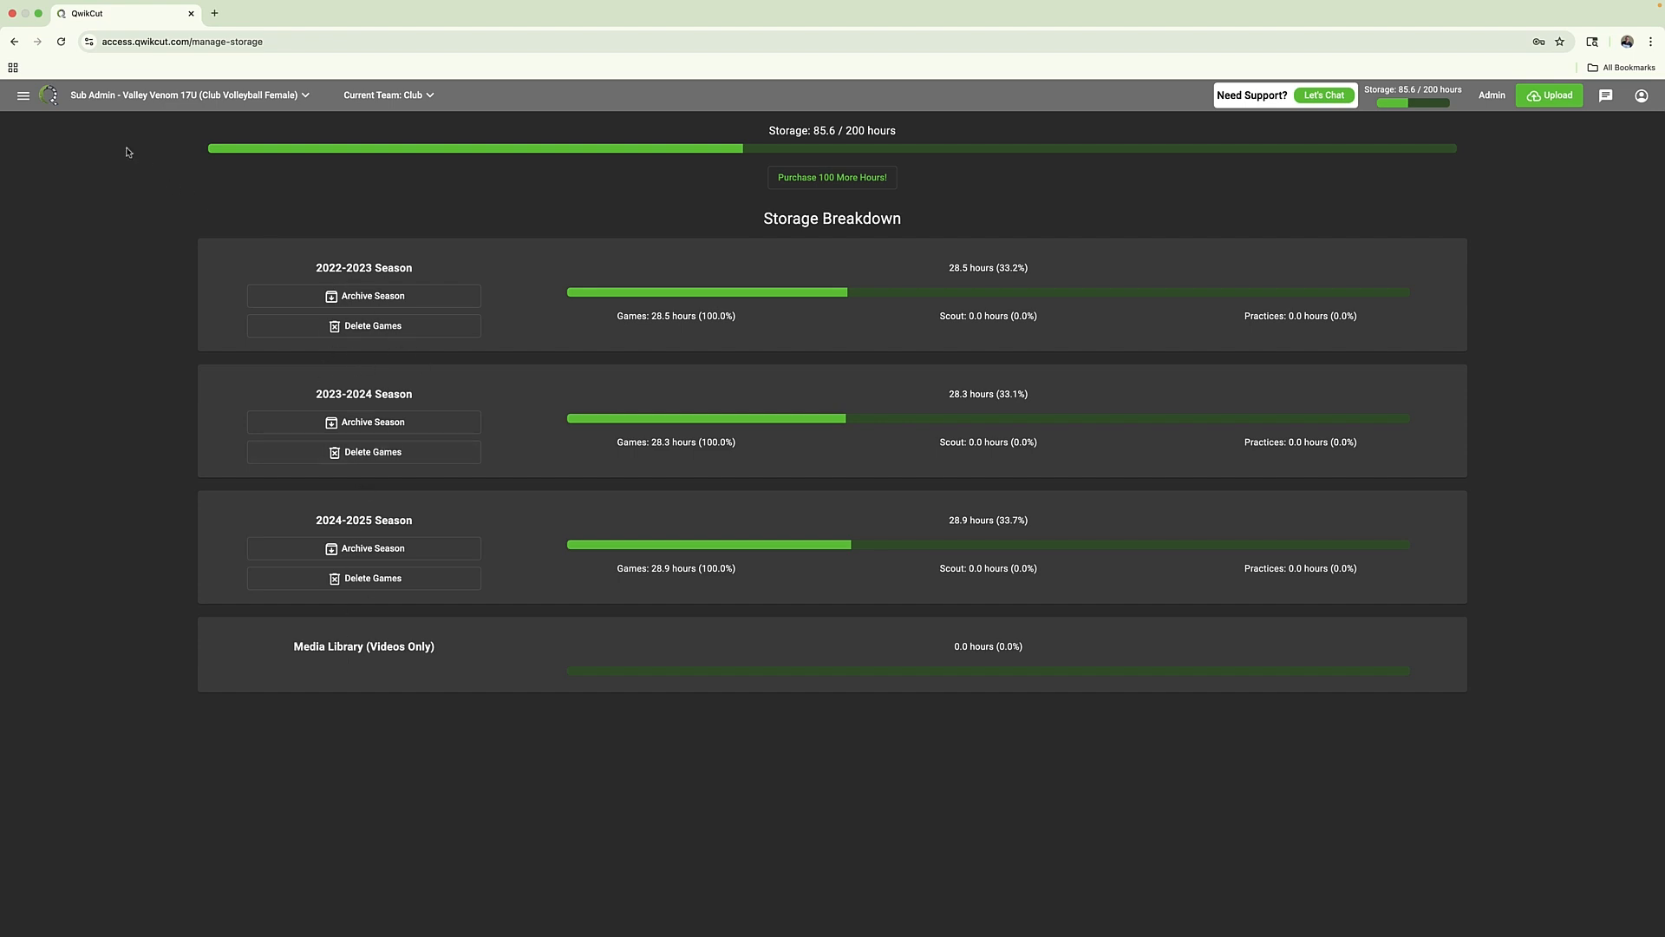
click(25, 95)
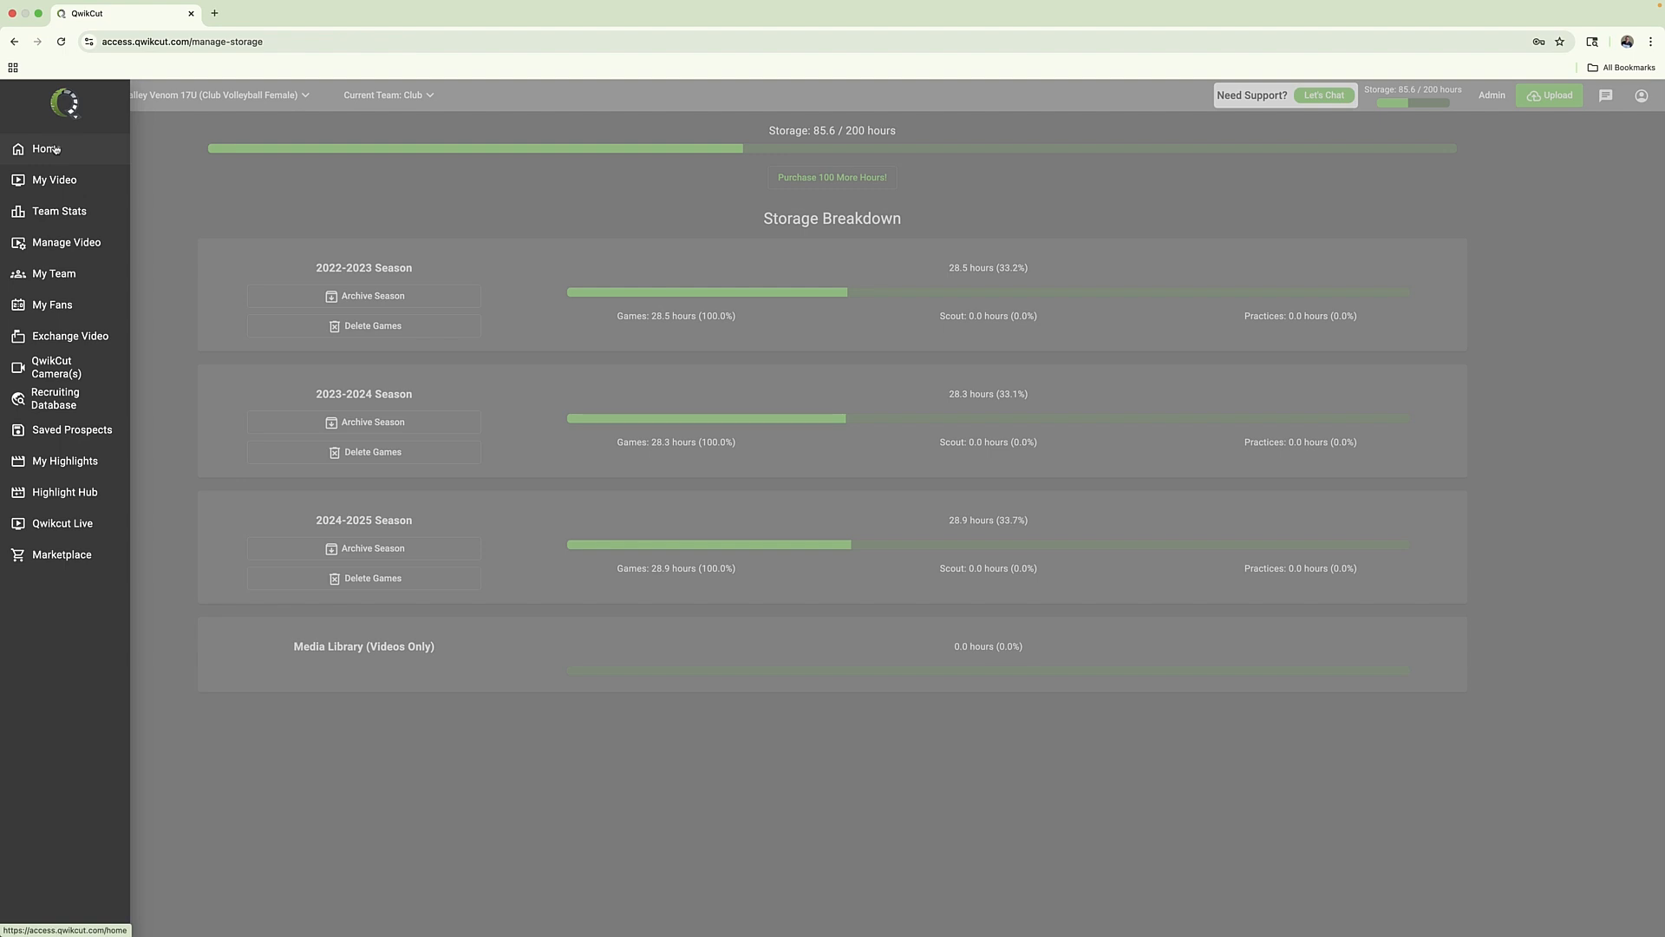
click(45, 148)
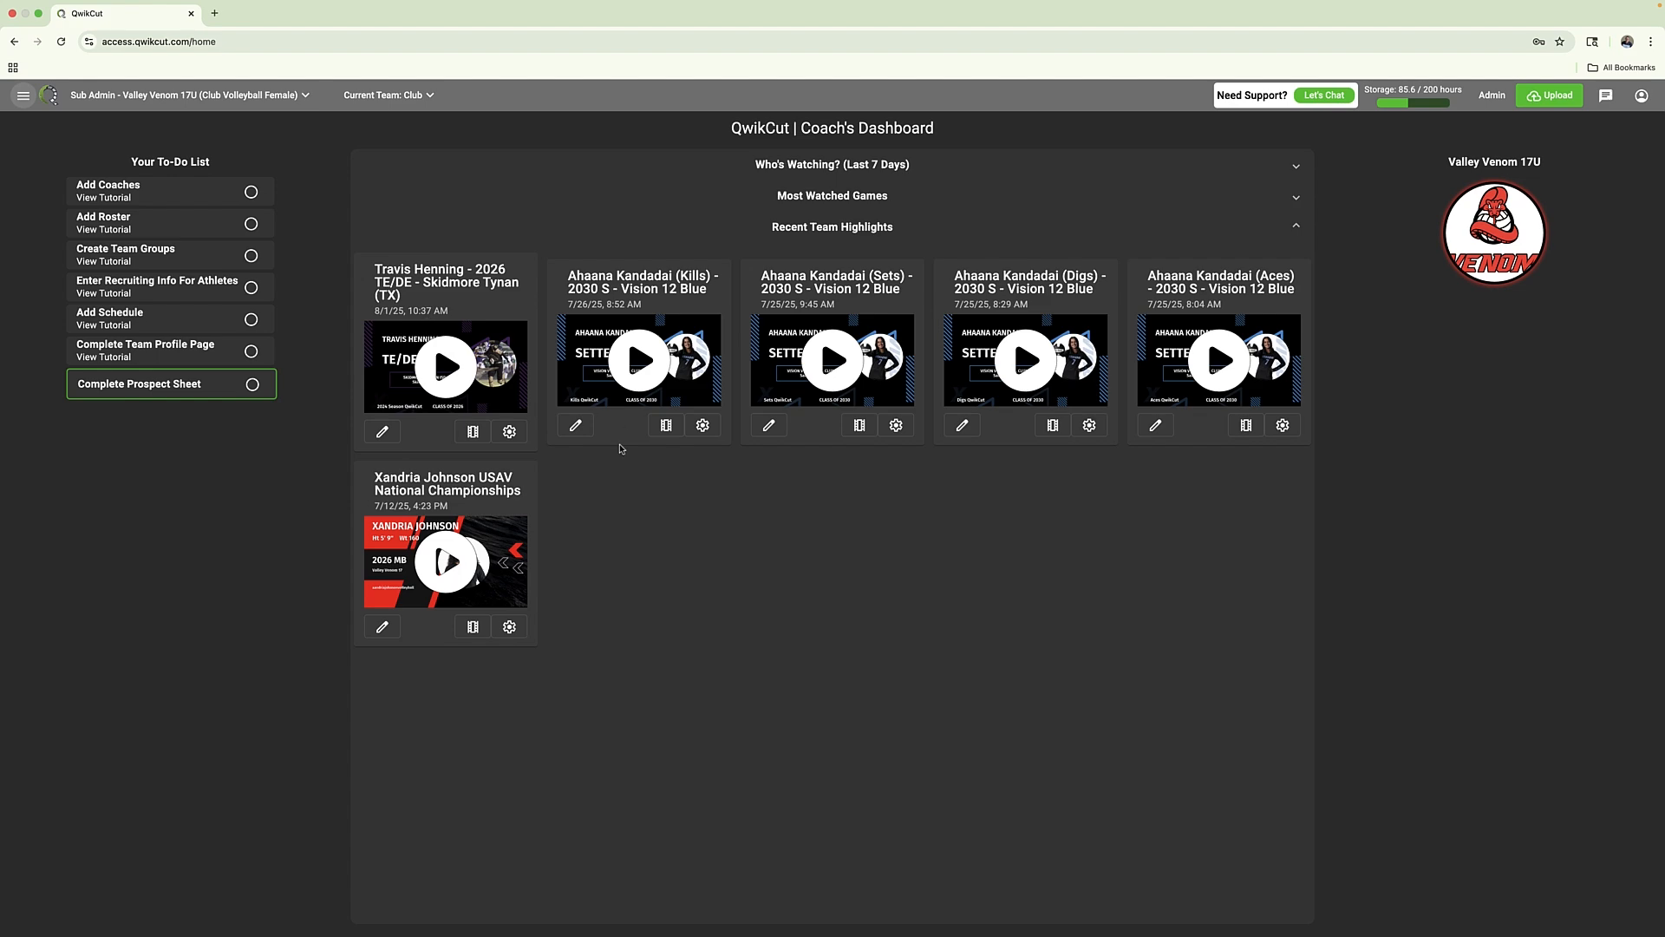
Play the Kills highlight for the 2030 S from Vision 12 Blue with the sound muted, check its video options, and close it
click(659, 349)
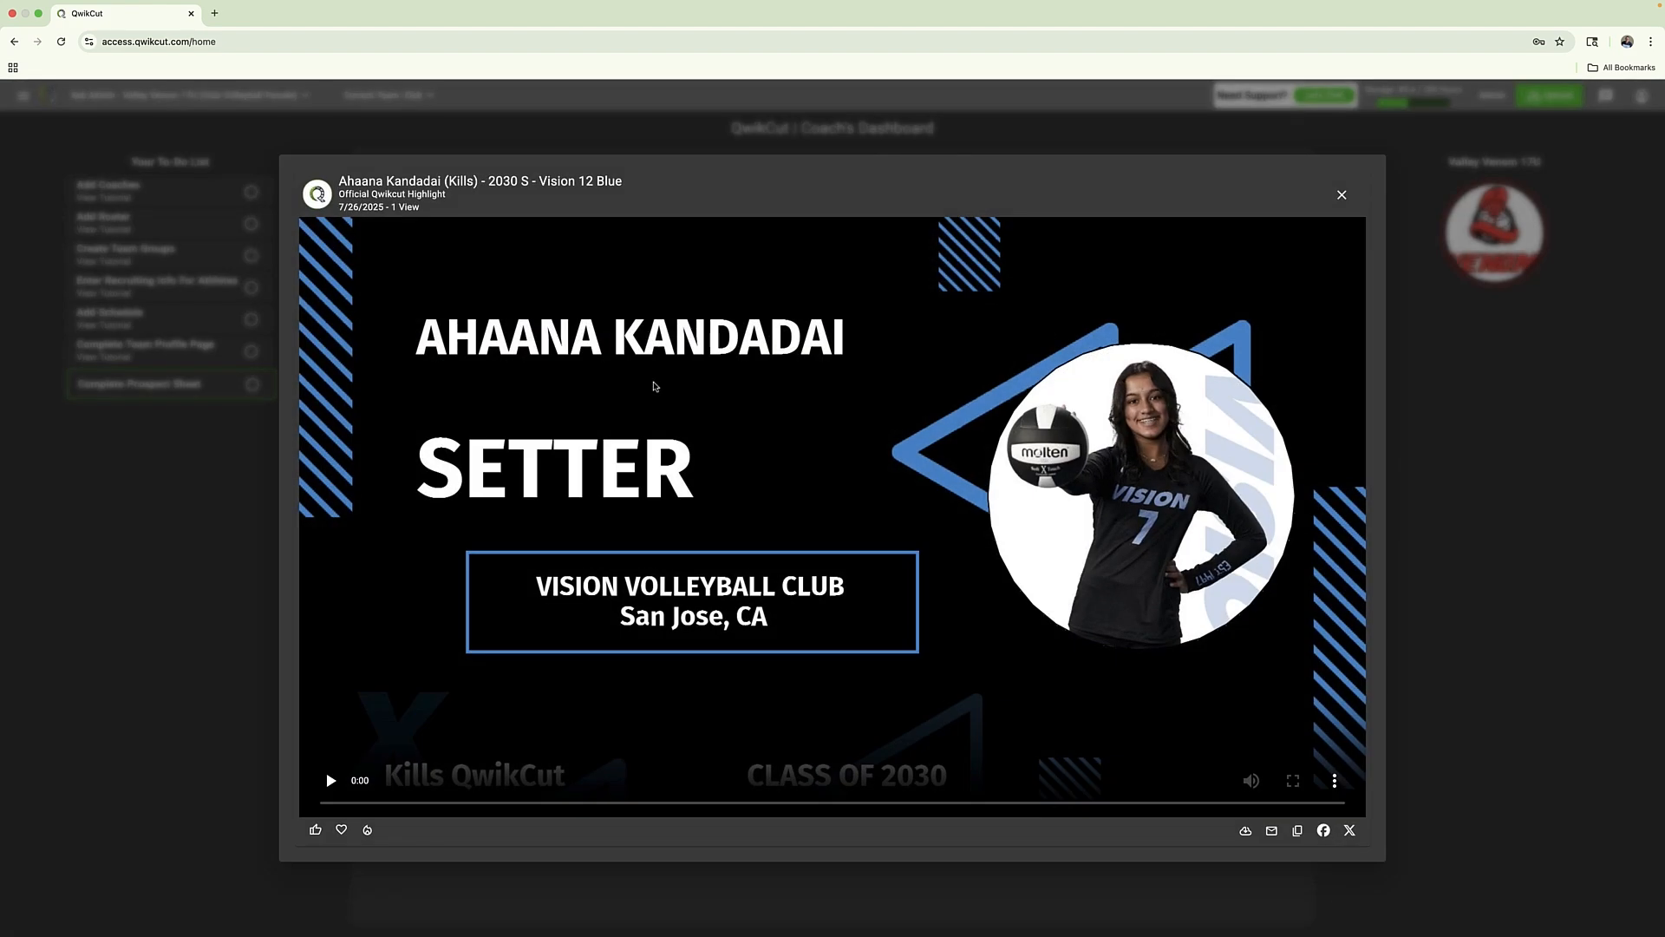
click(1256, 777)
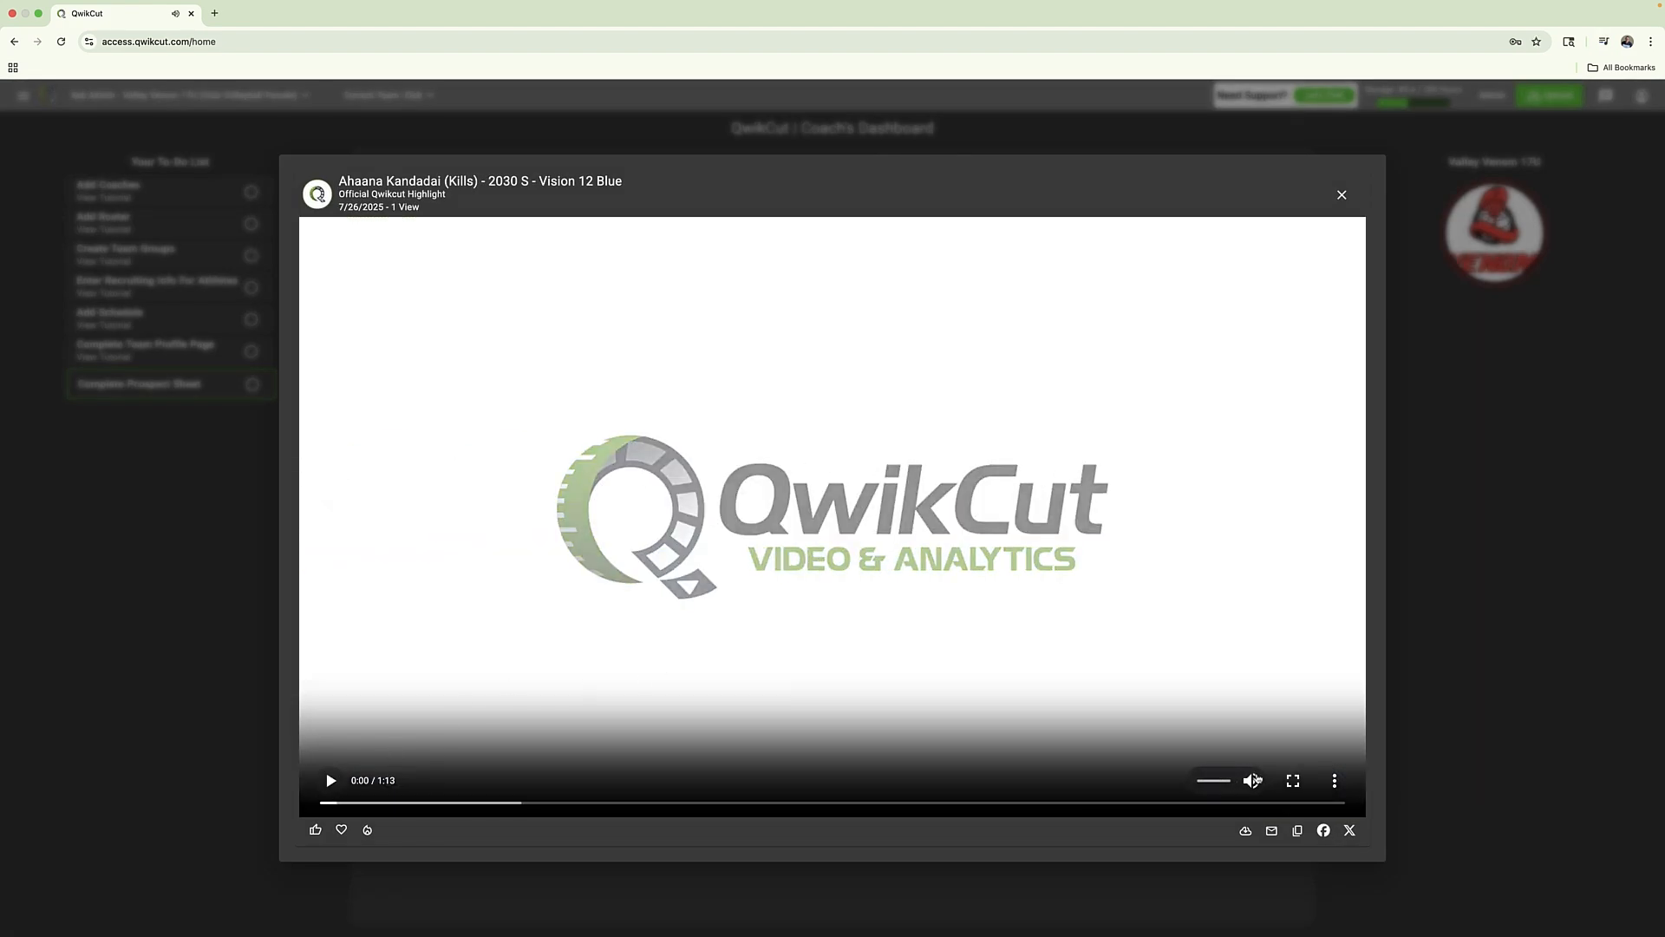
right_click(740, 451)
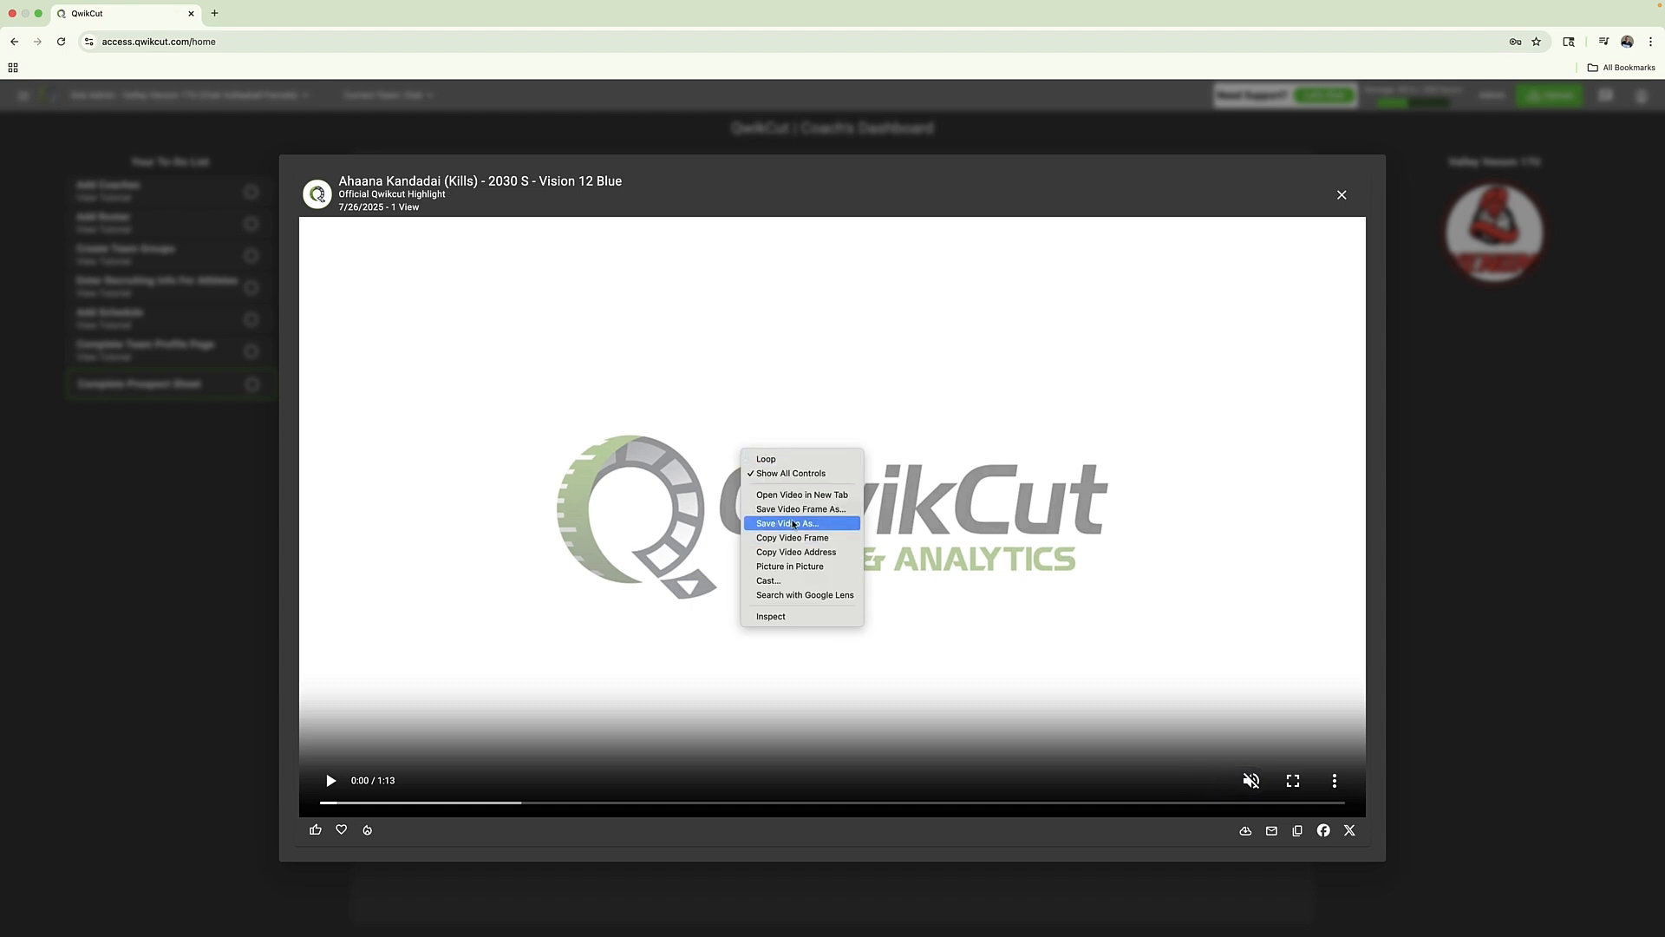
click(130, 436)
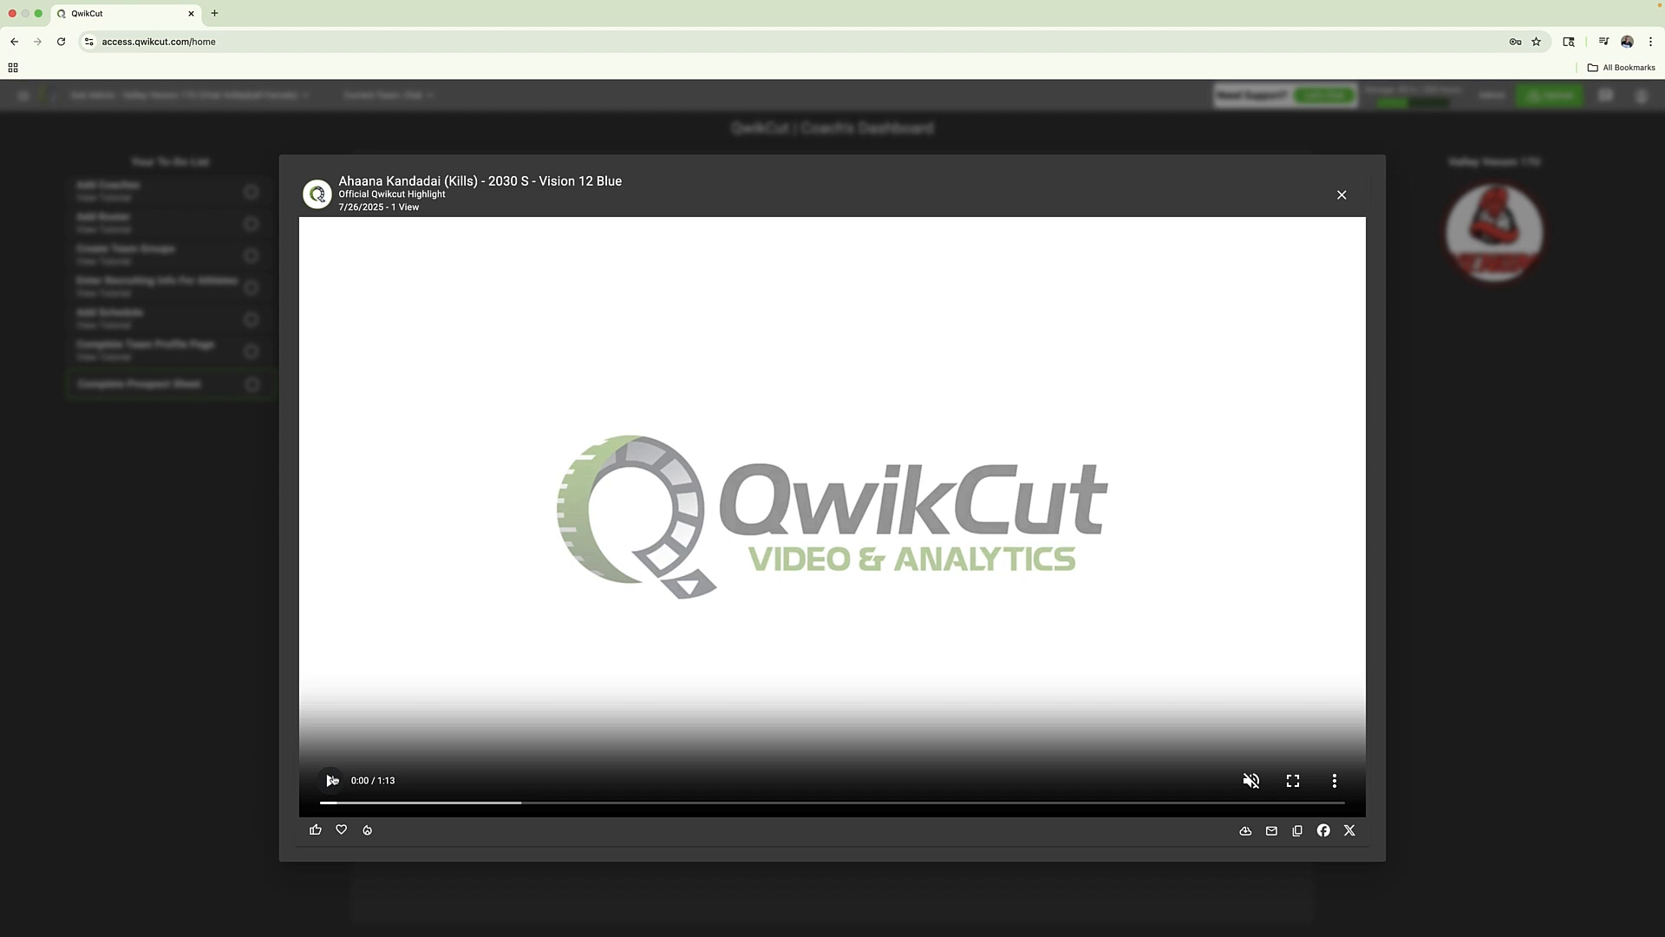
click(332, 780)
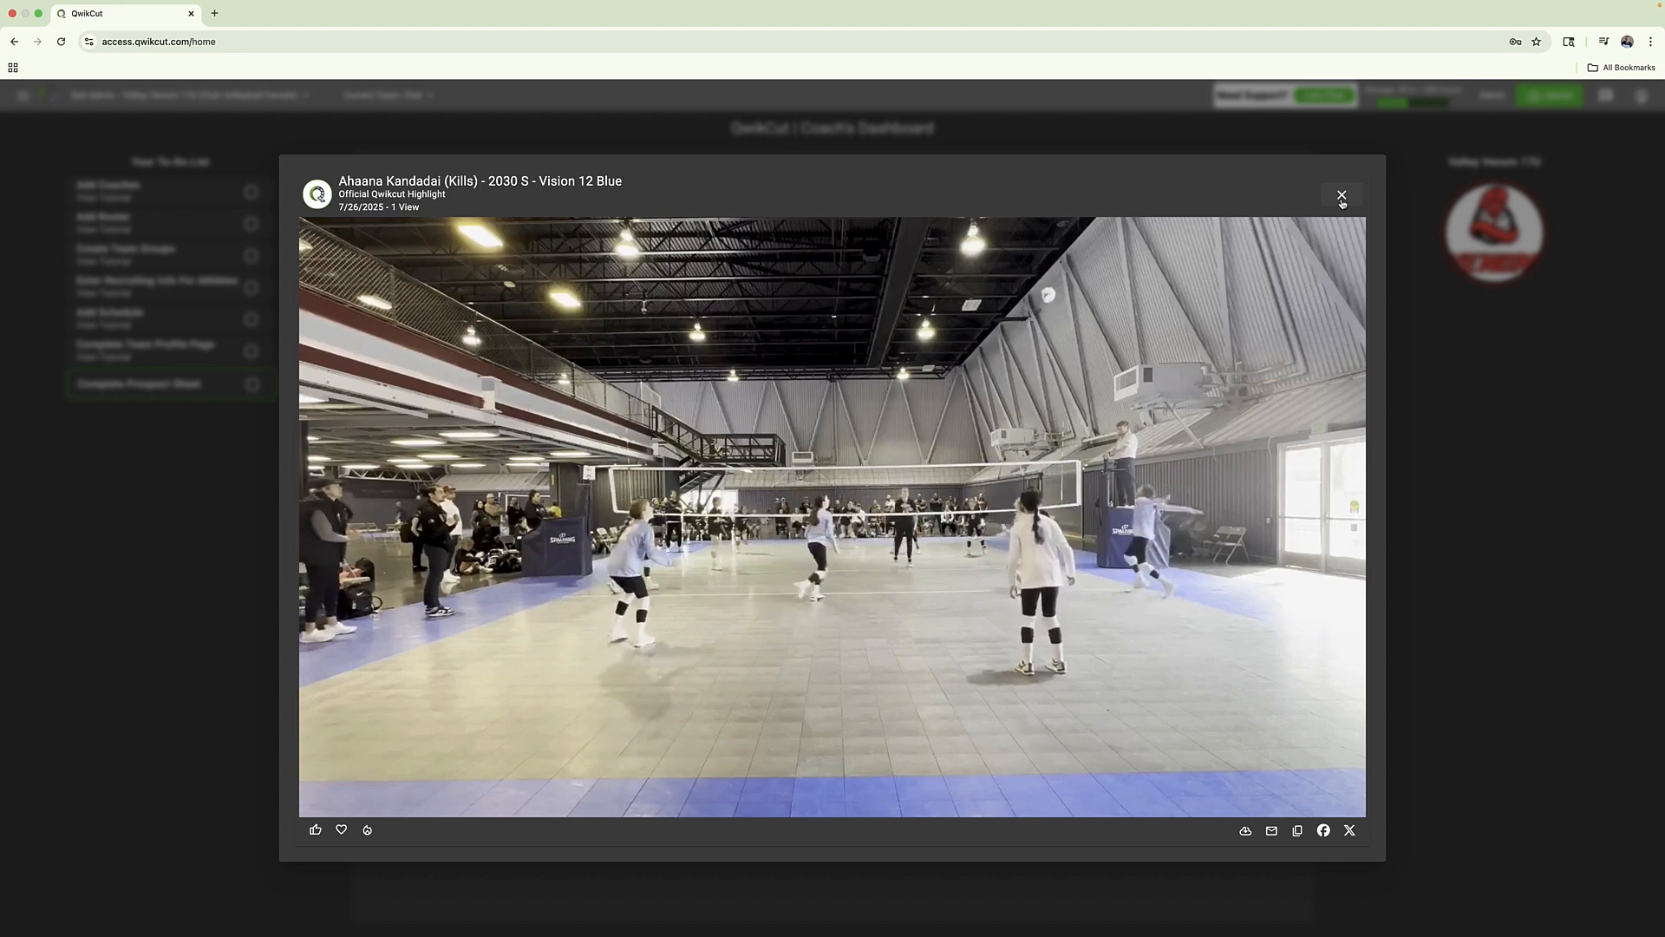
click(1342, 196)
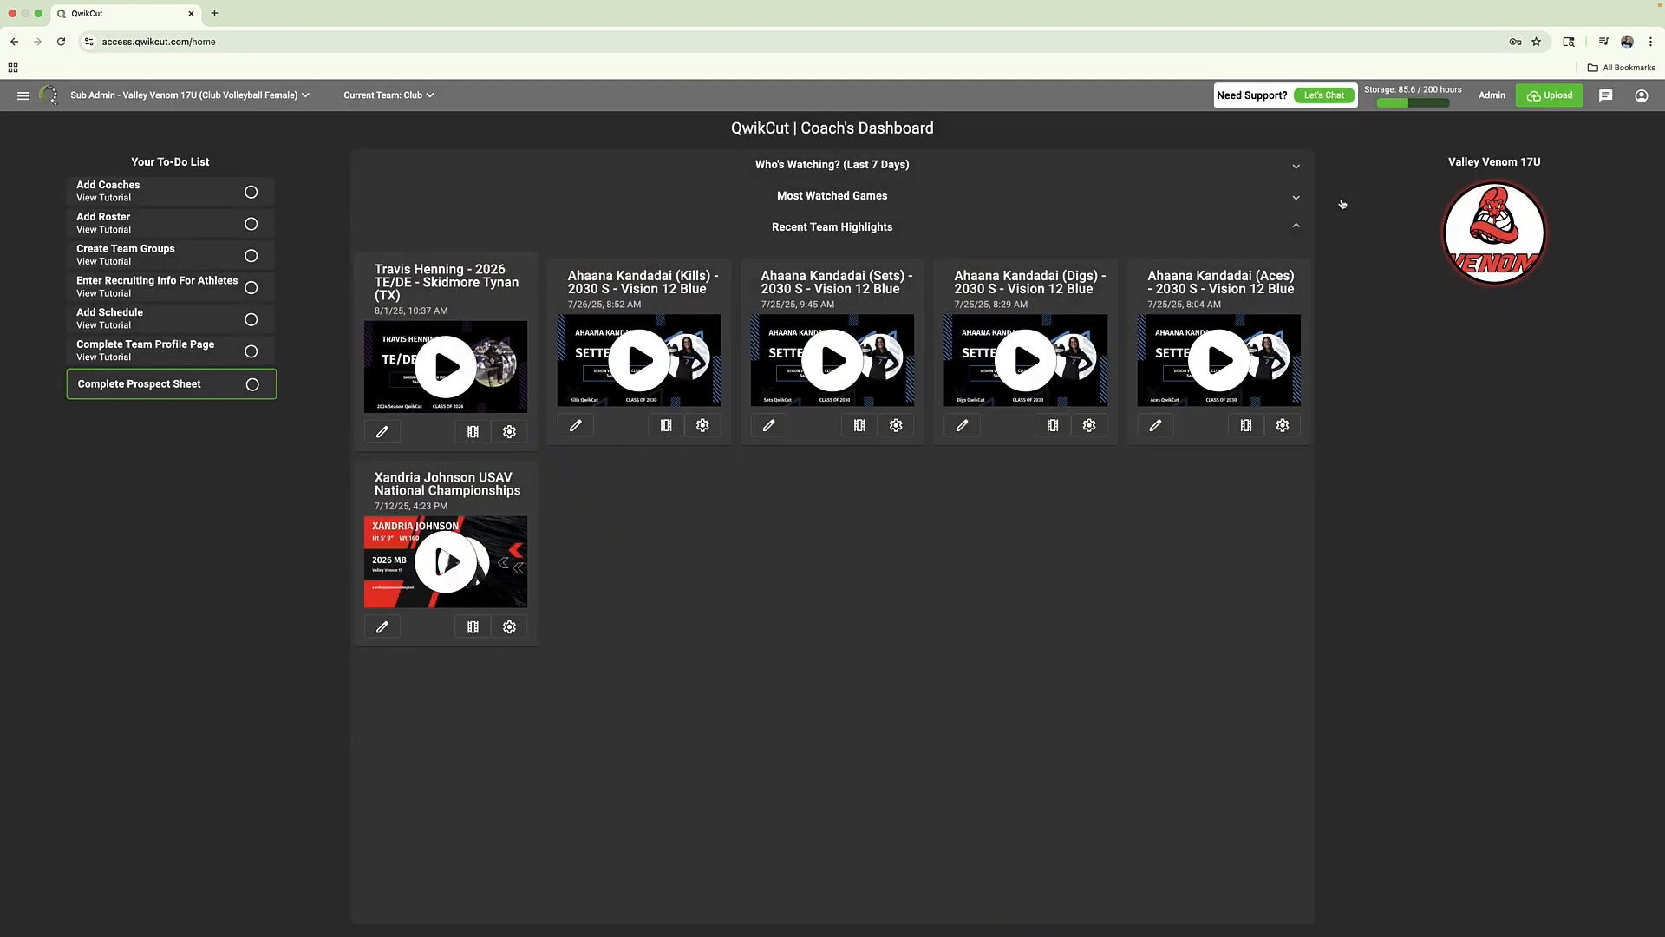
Start a new video exchange with a Hudl team to view the available exchange types
click(19, 97)
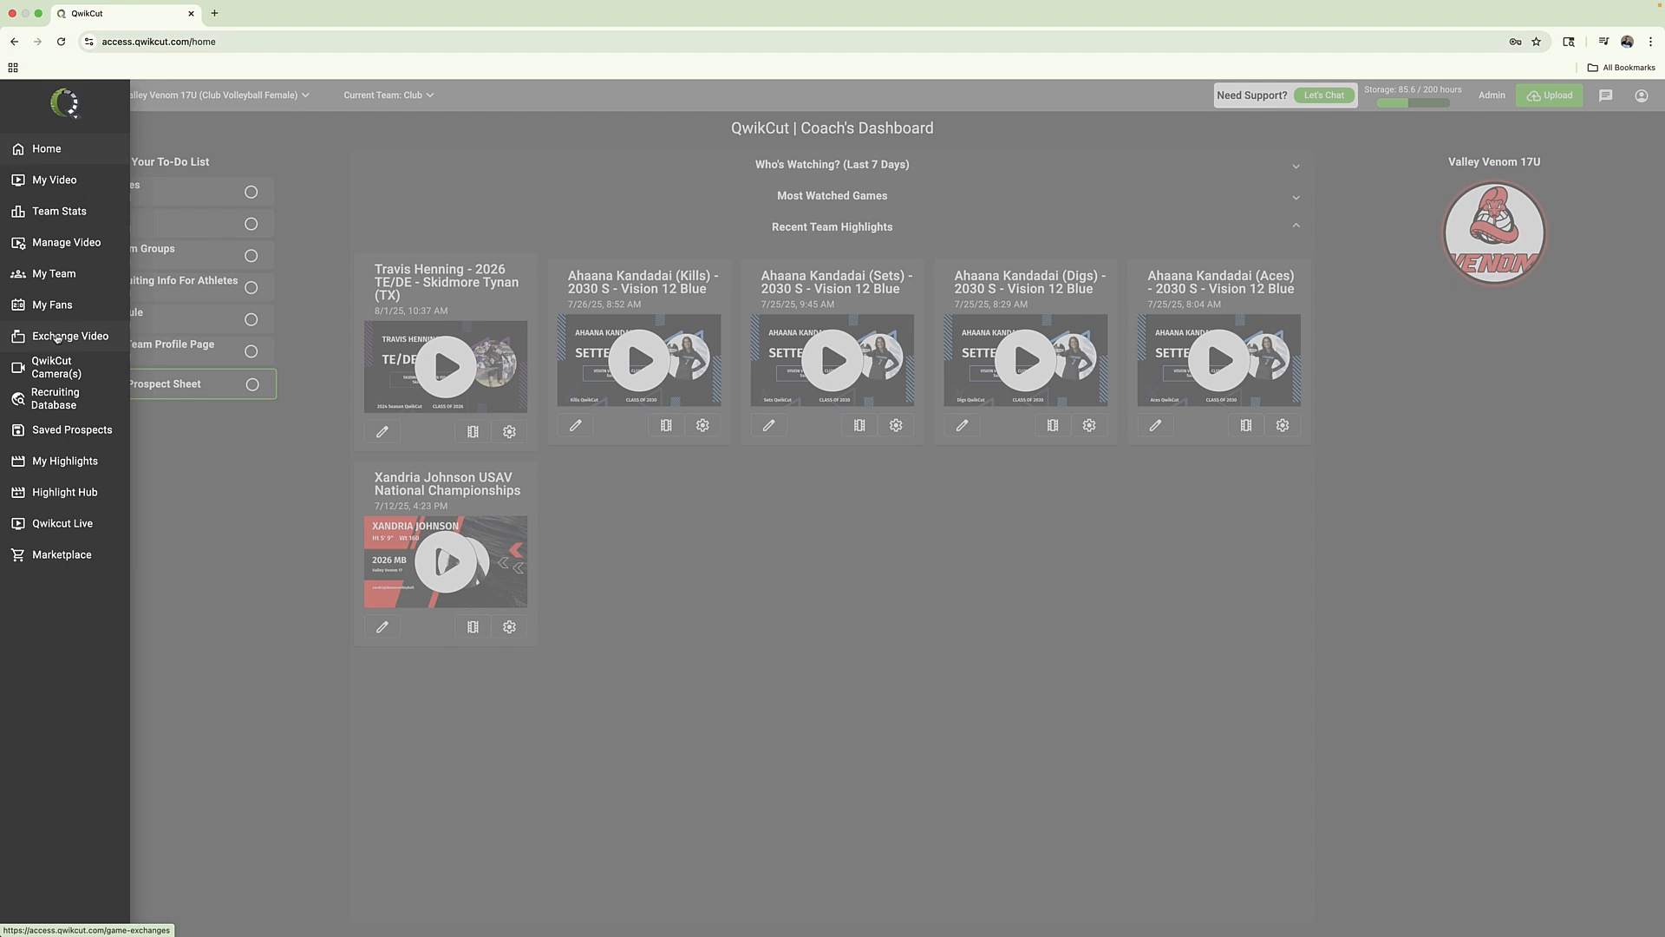
click(58, 337)
click(211, 130)
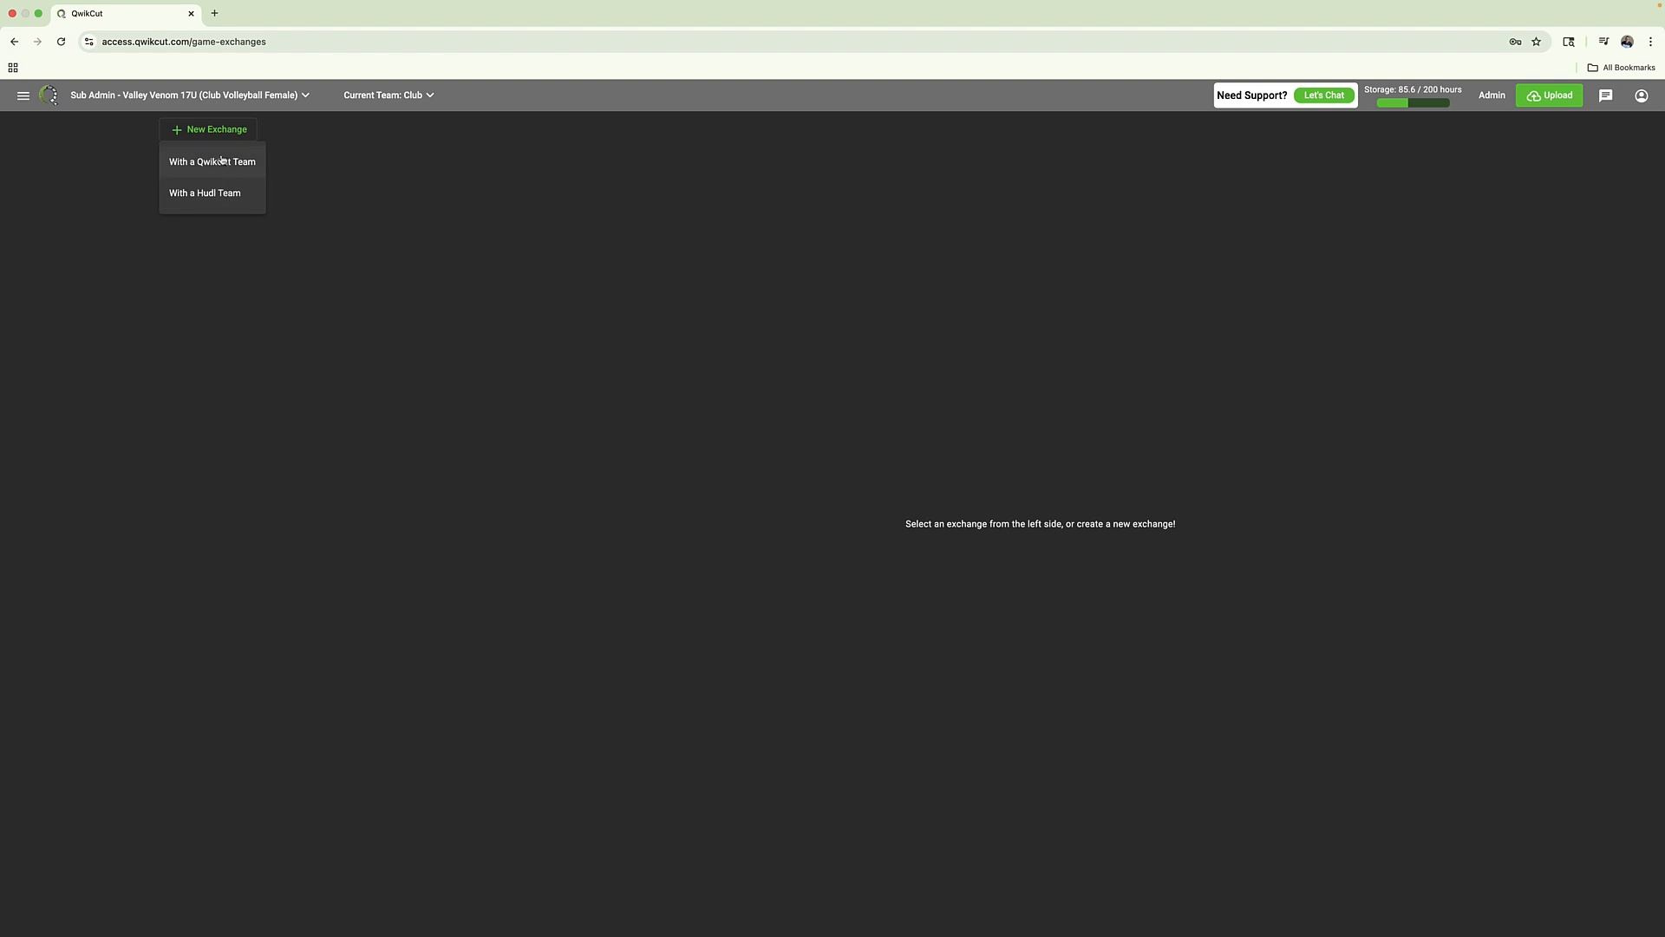
click(241, 195)
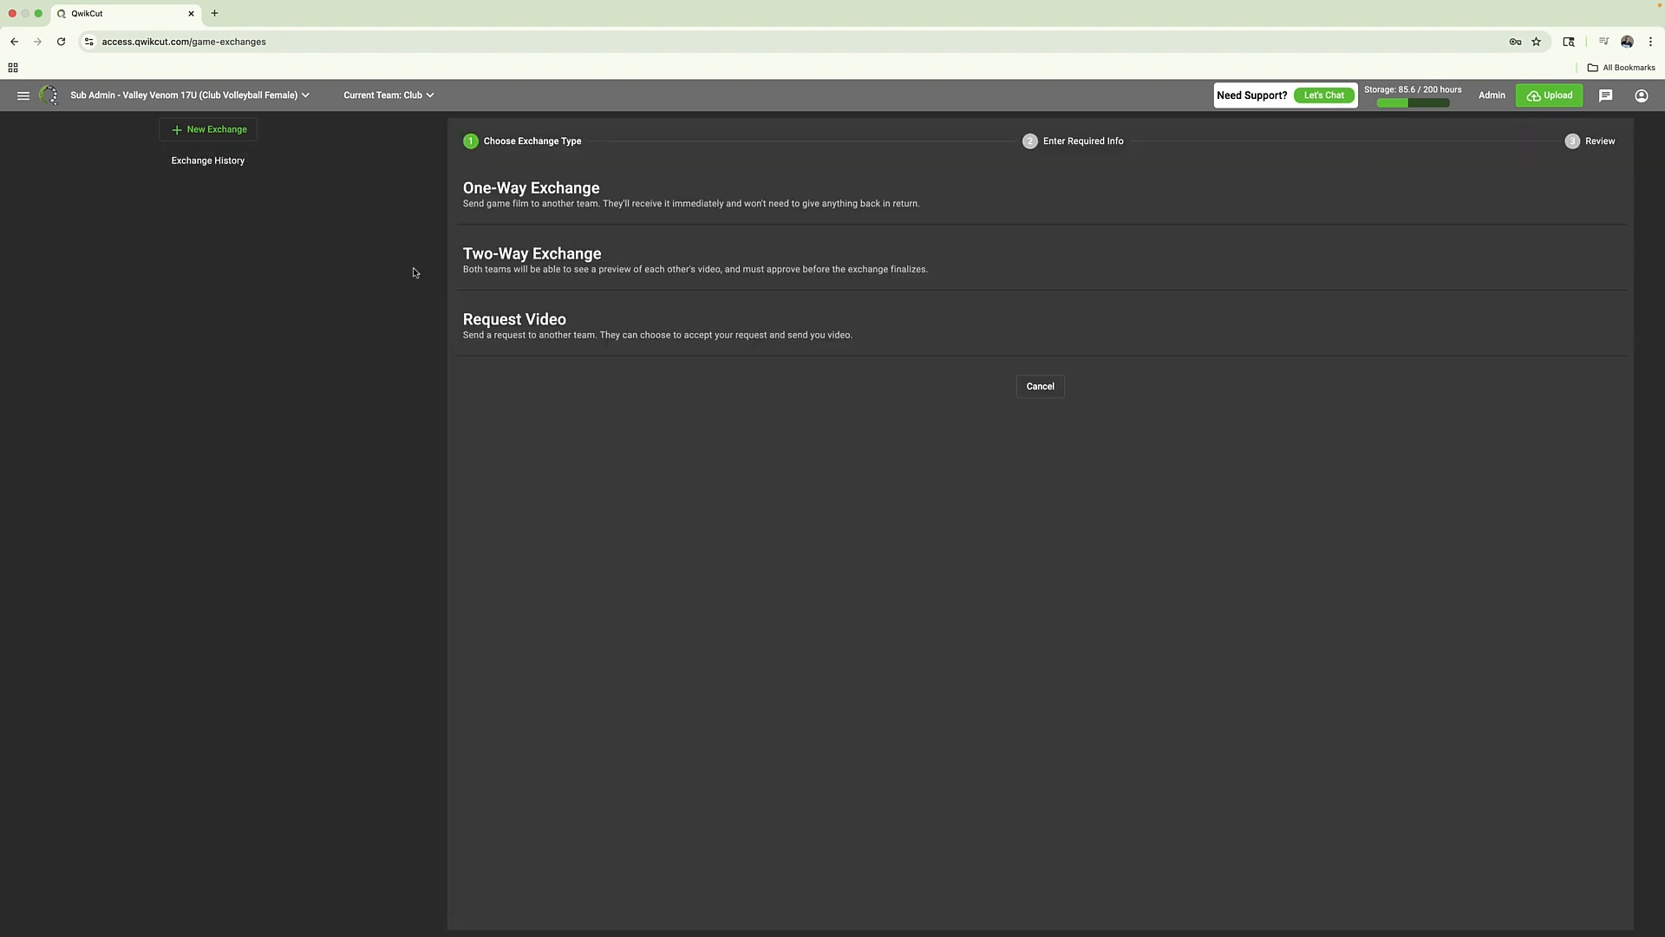
View Valley Venom 17U's individual team stats for the full 2024-2025 season
click(26, 95)
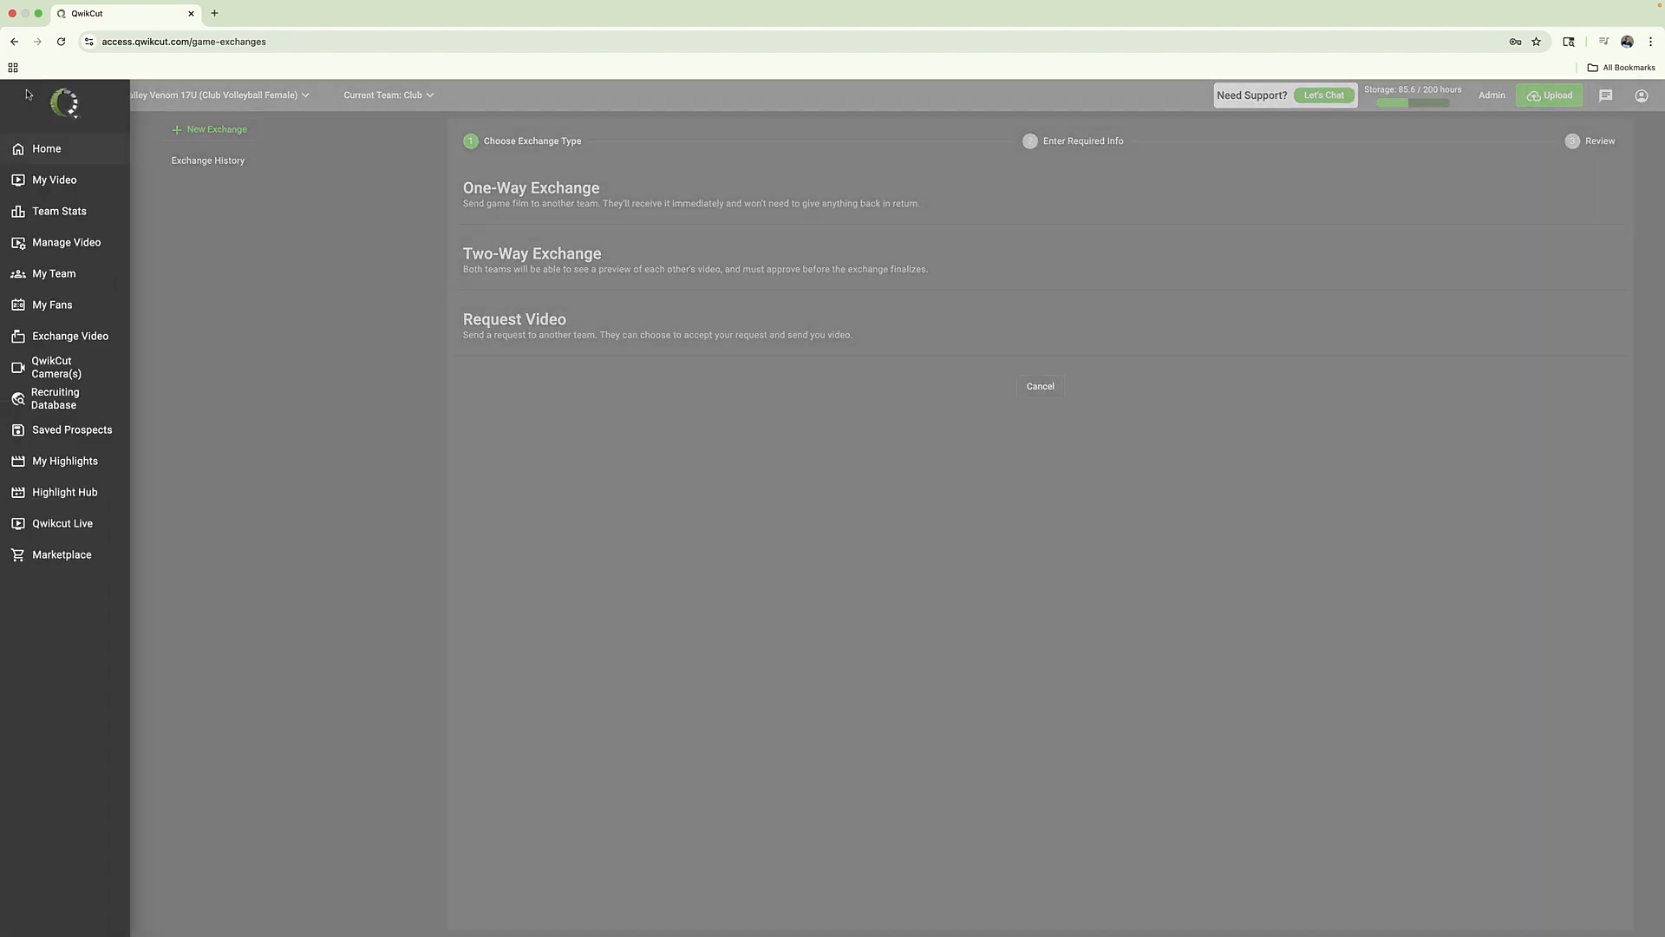
click(56, 213)
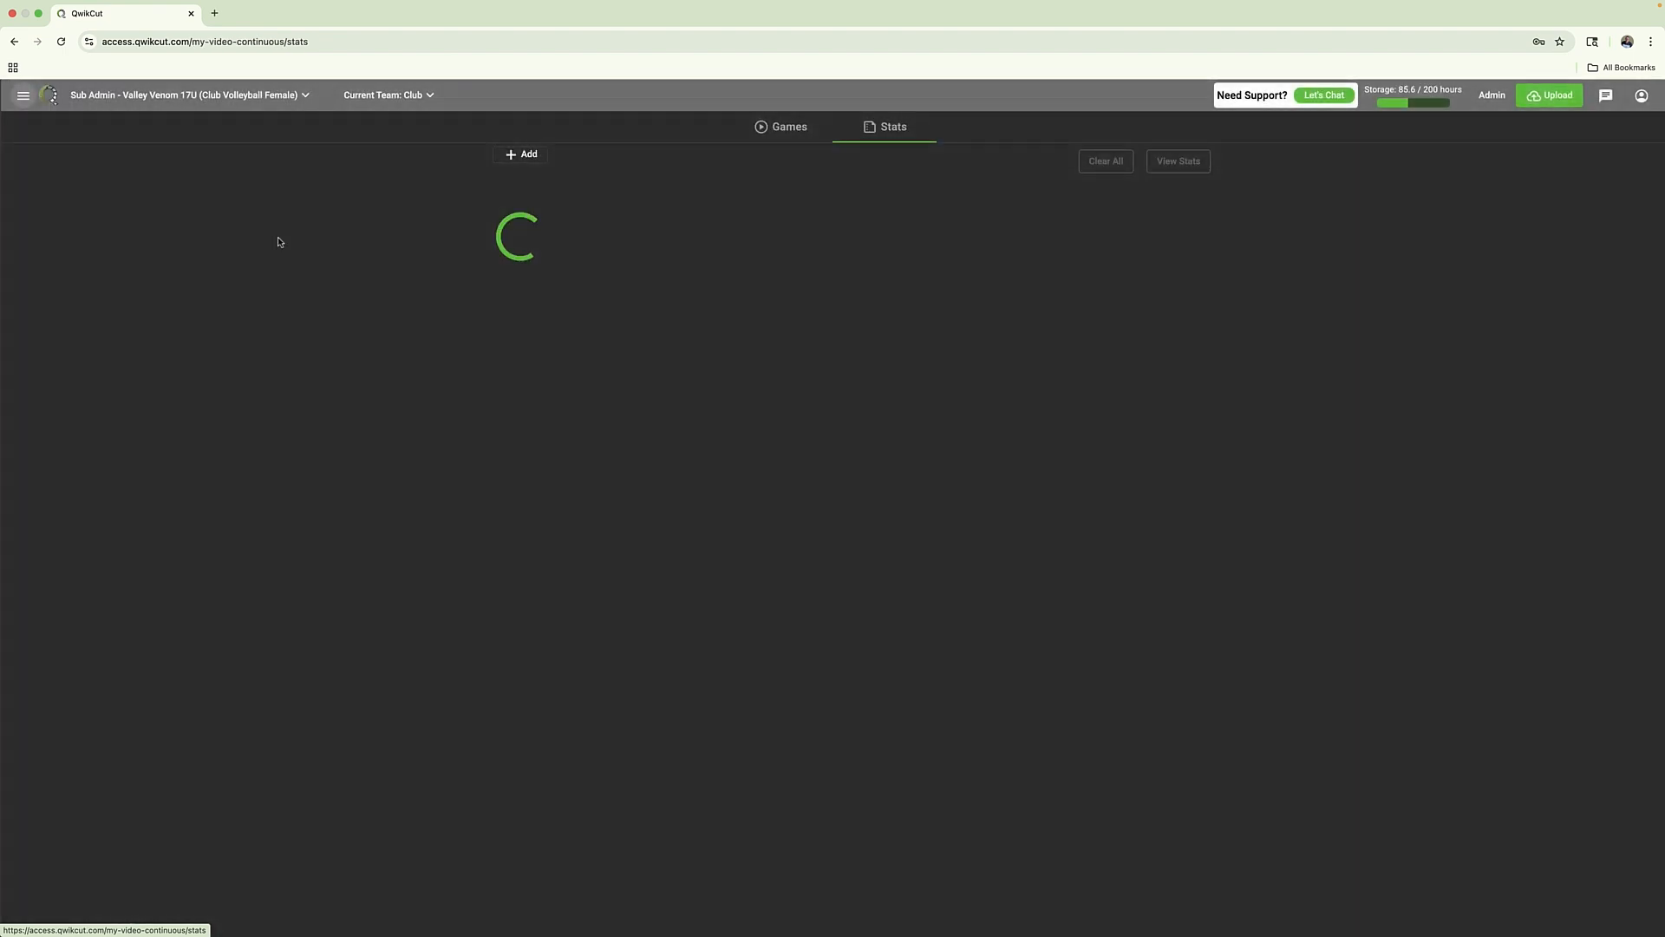
click(778, 179)
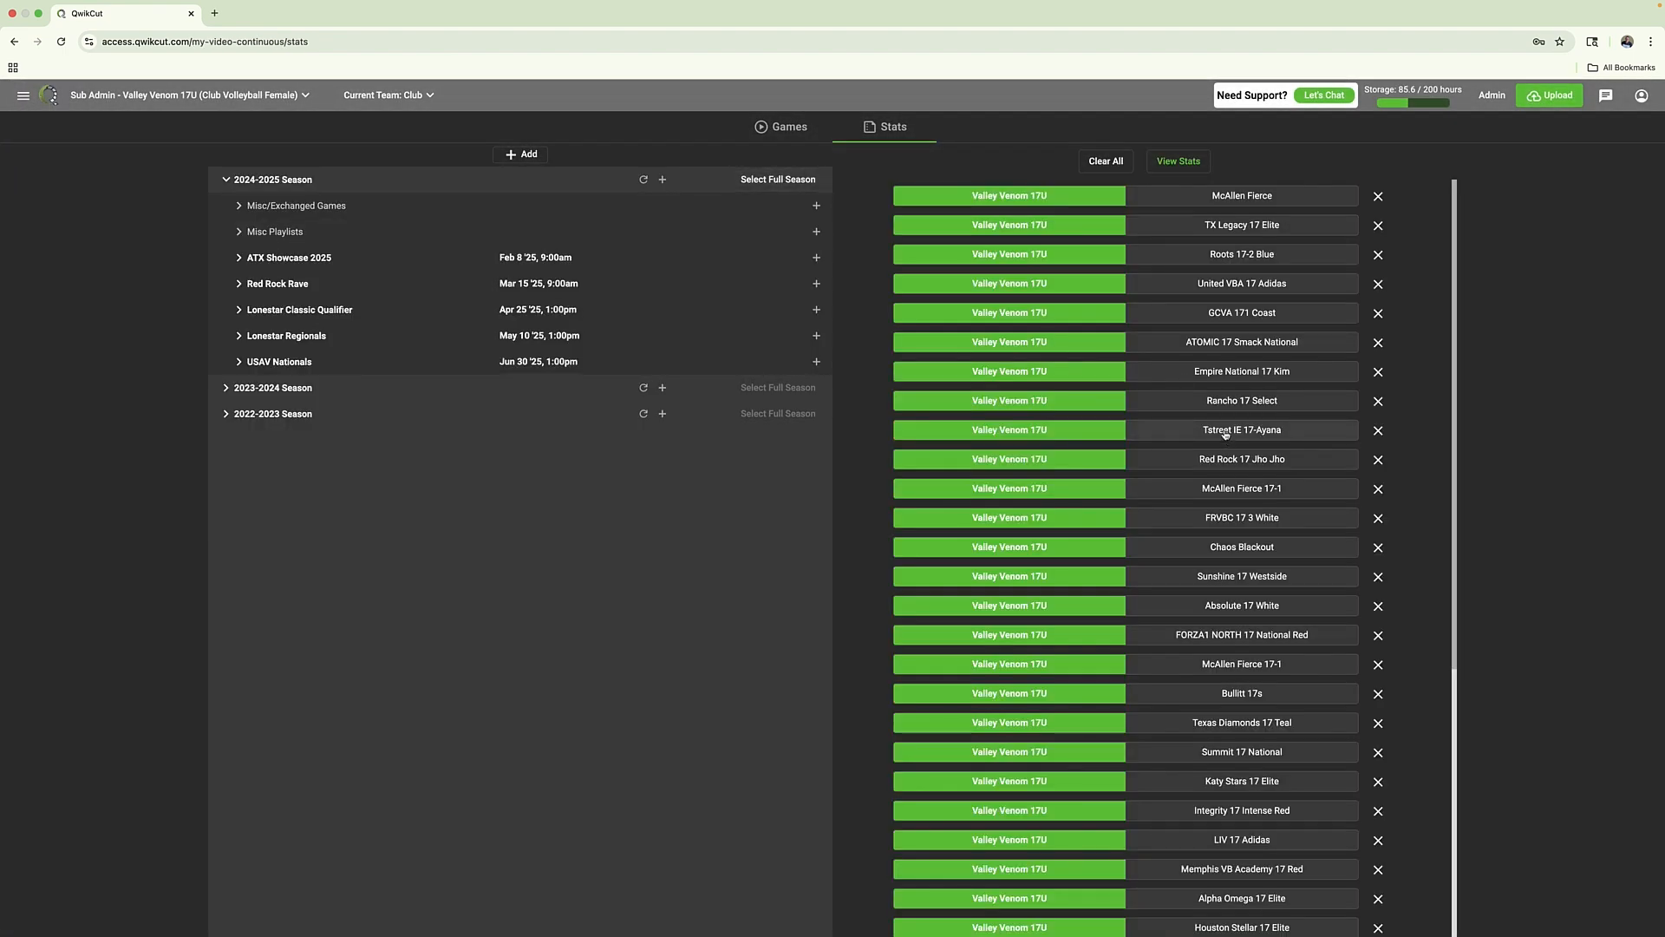
click(1182, 166)
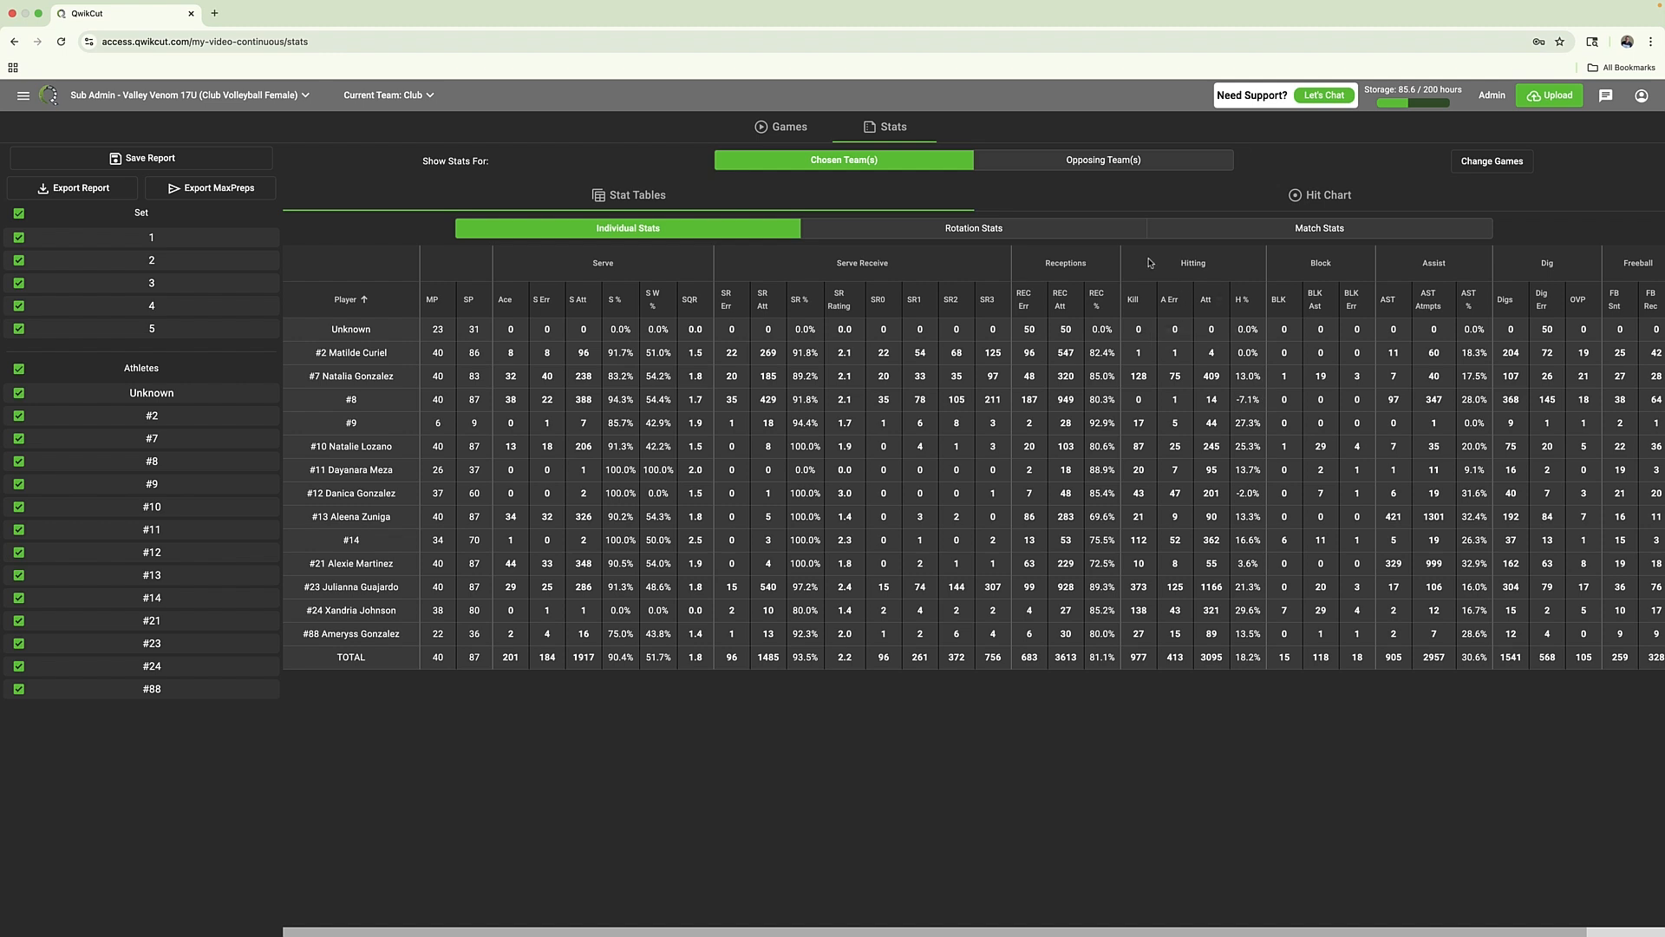
Open the clips behind player #23's season kills, enable Highlight Builder mode for them, and close the player
click(1139, 587)
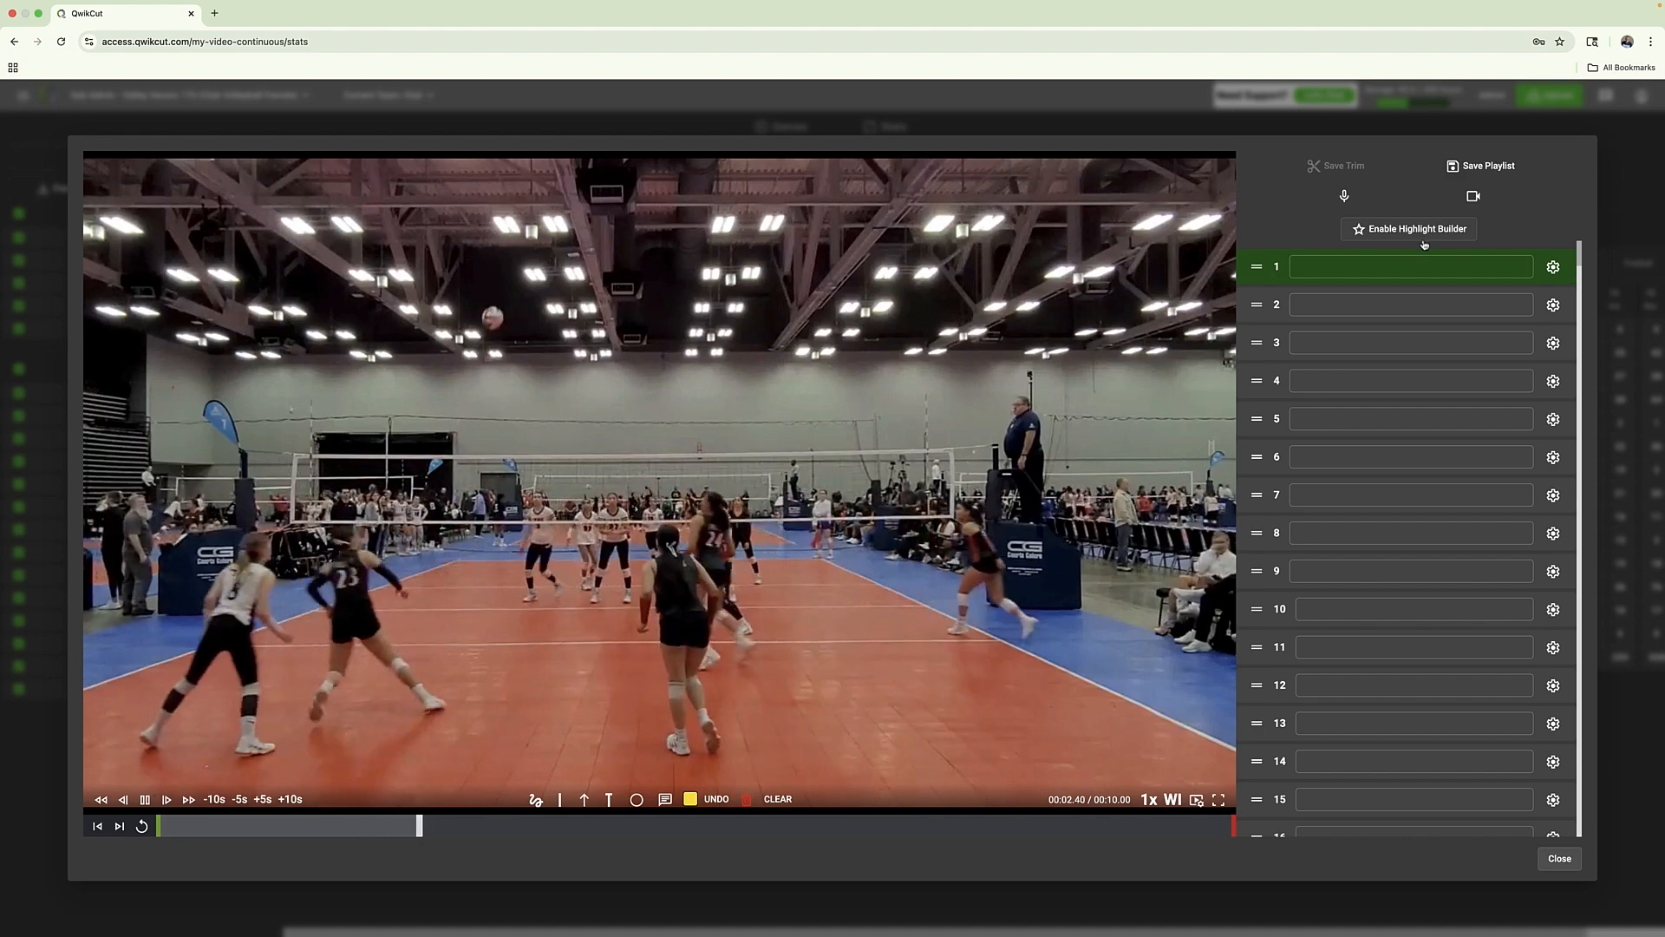
click(1420, 231)
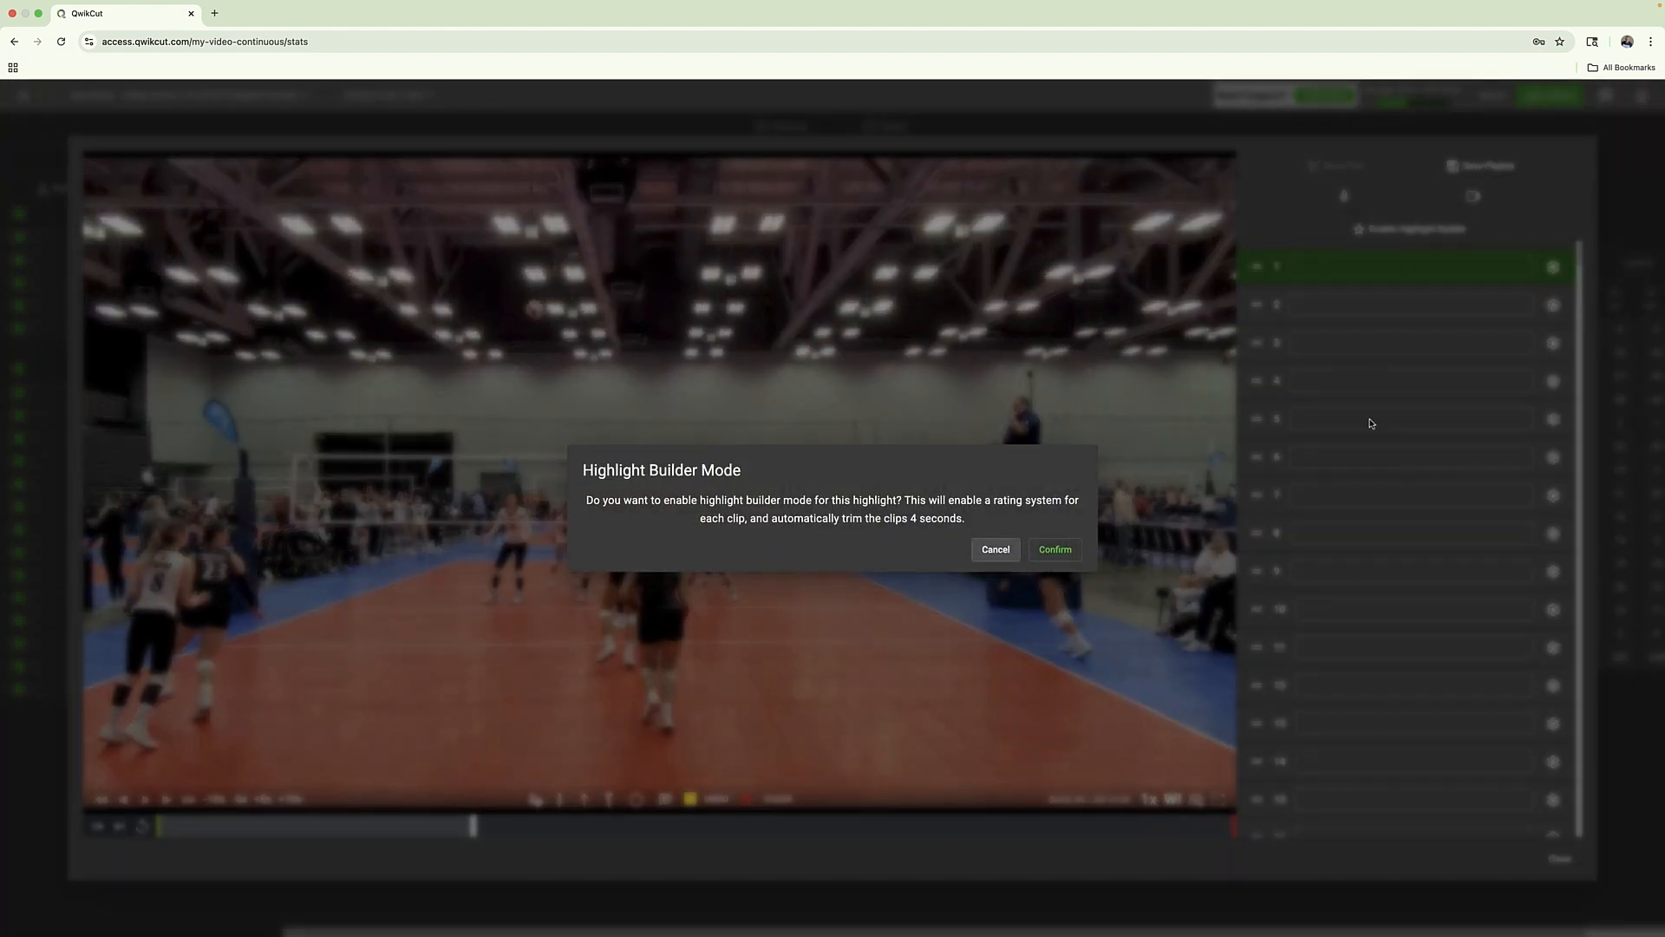
click(1077, 549)
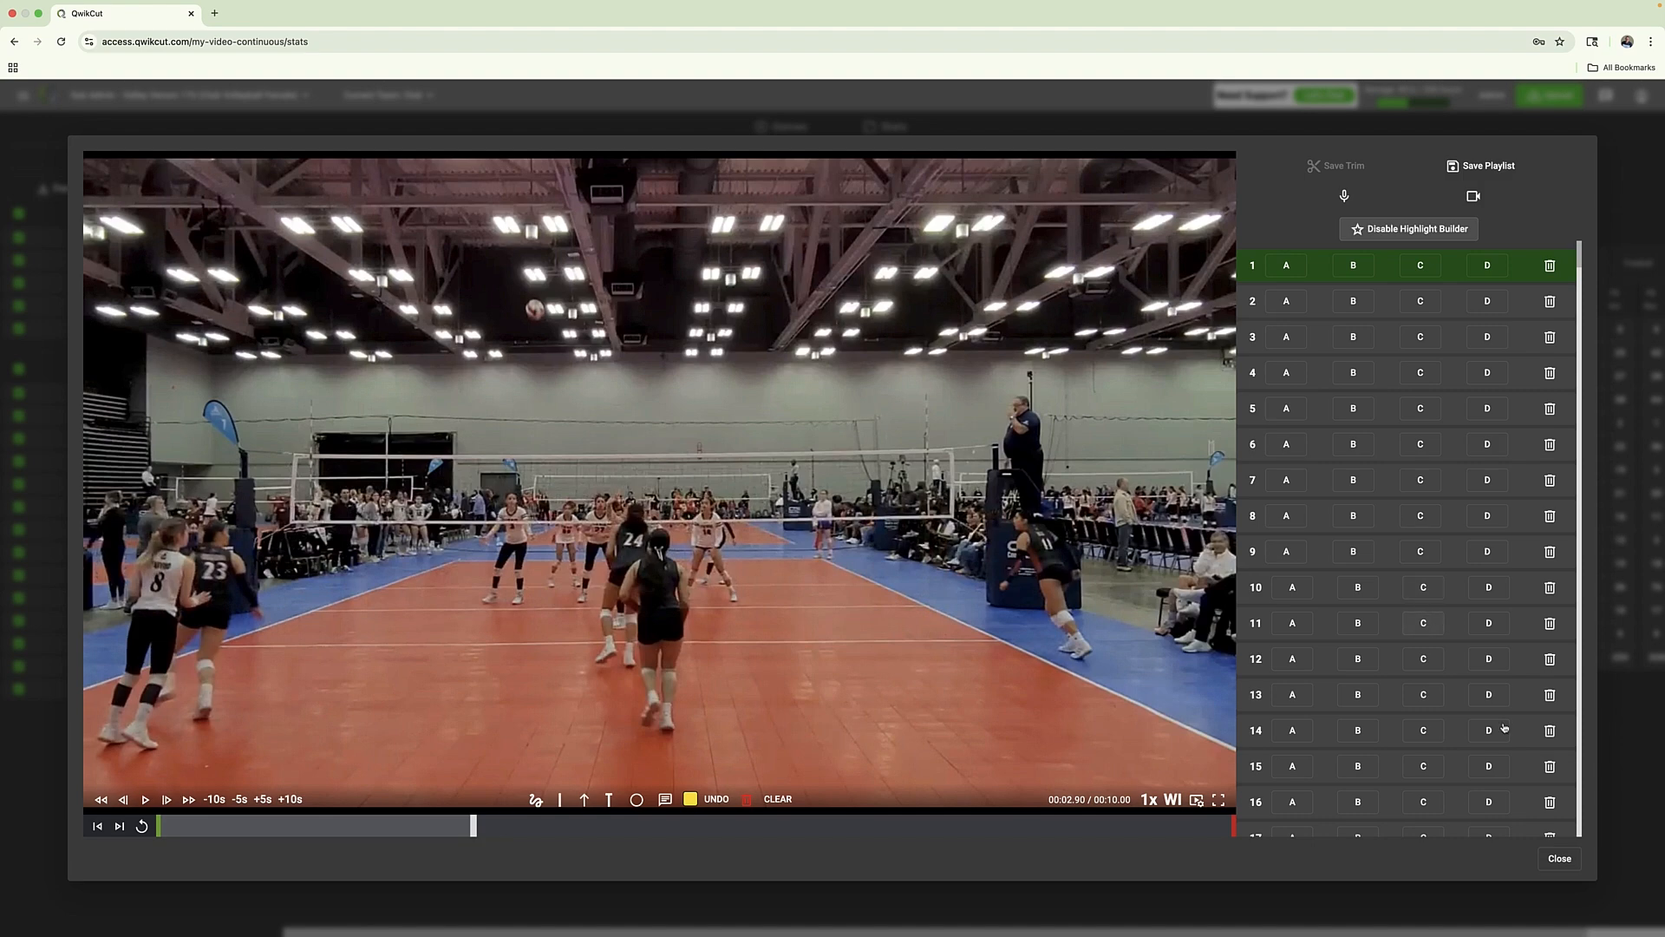
click(1554, 860)
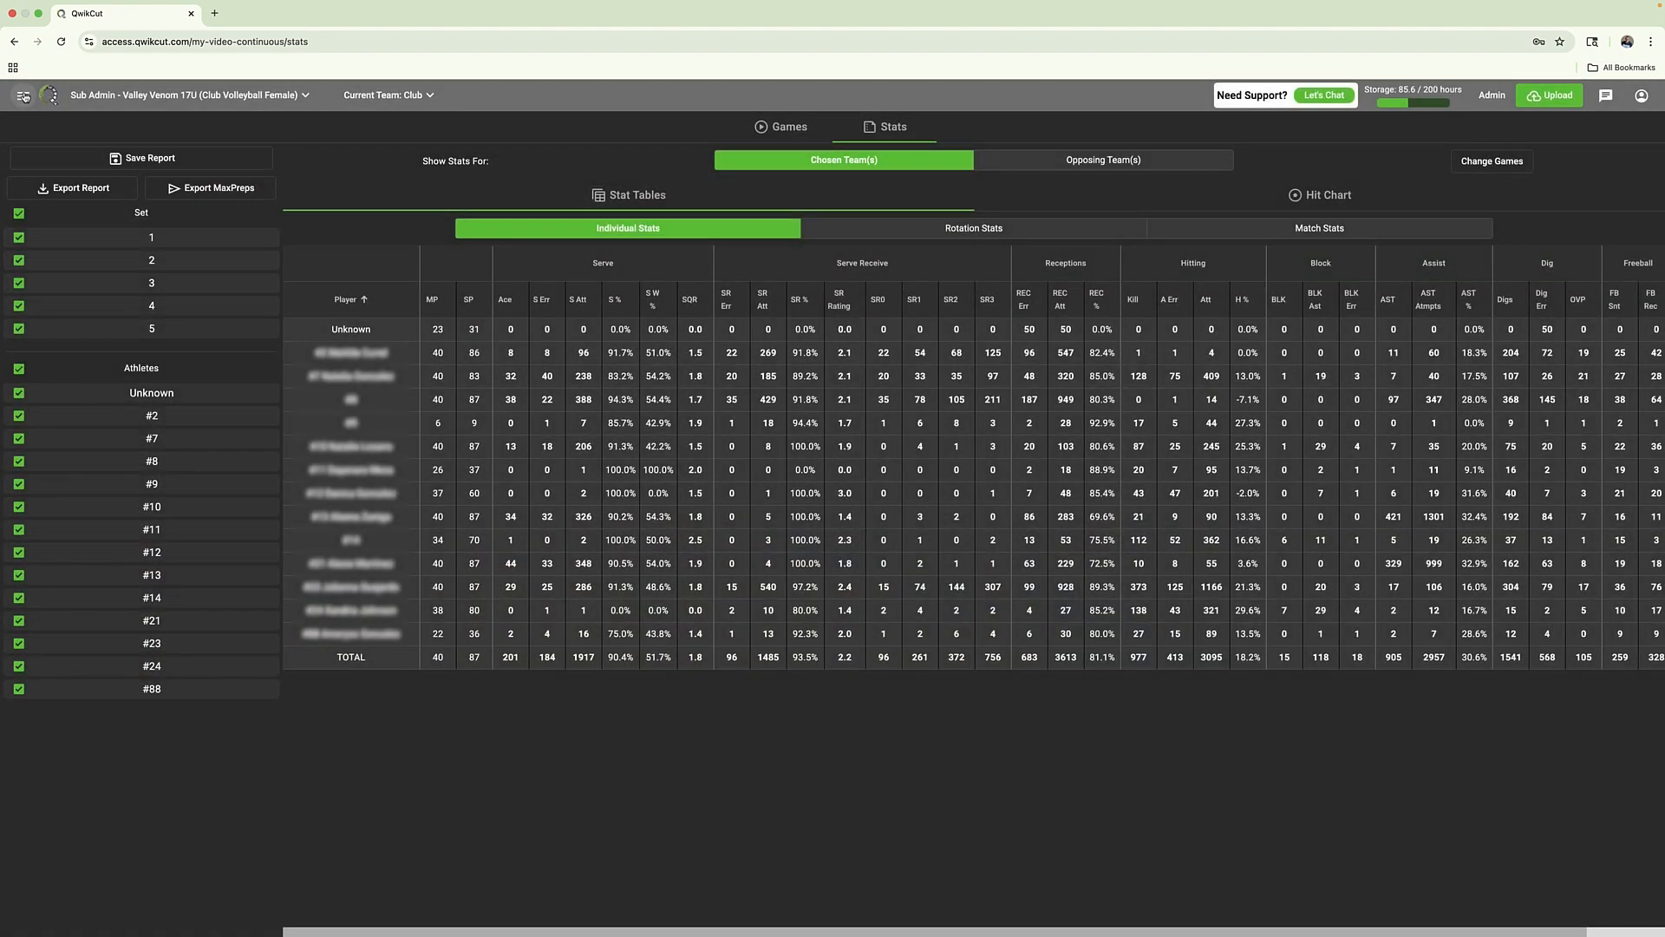
Open the team roster, look at the Build Prospect Sheet form for the athletes, and close it
click(23, 95)
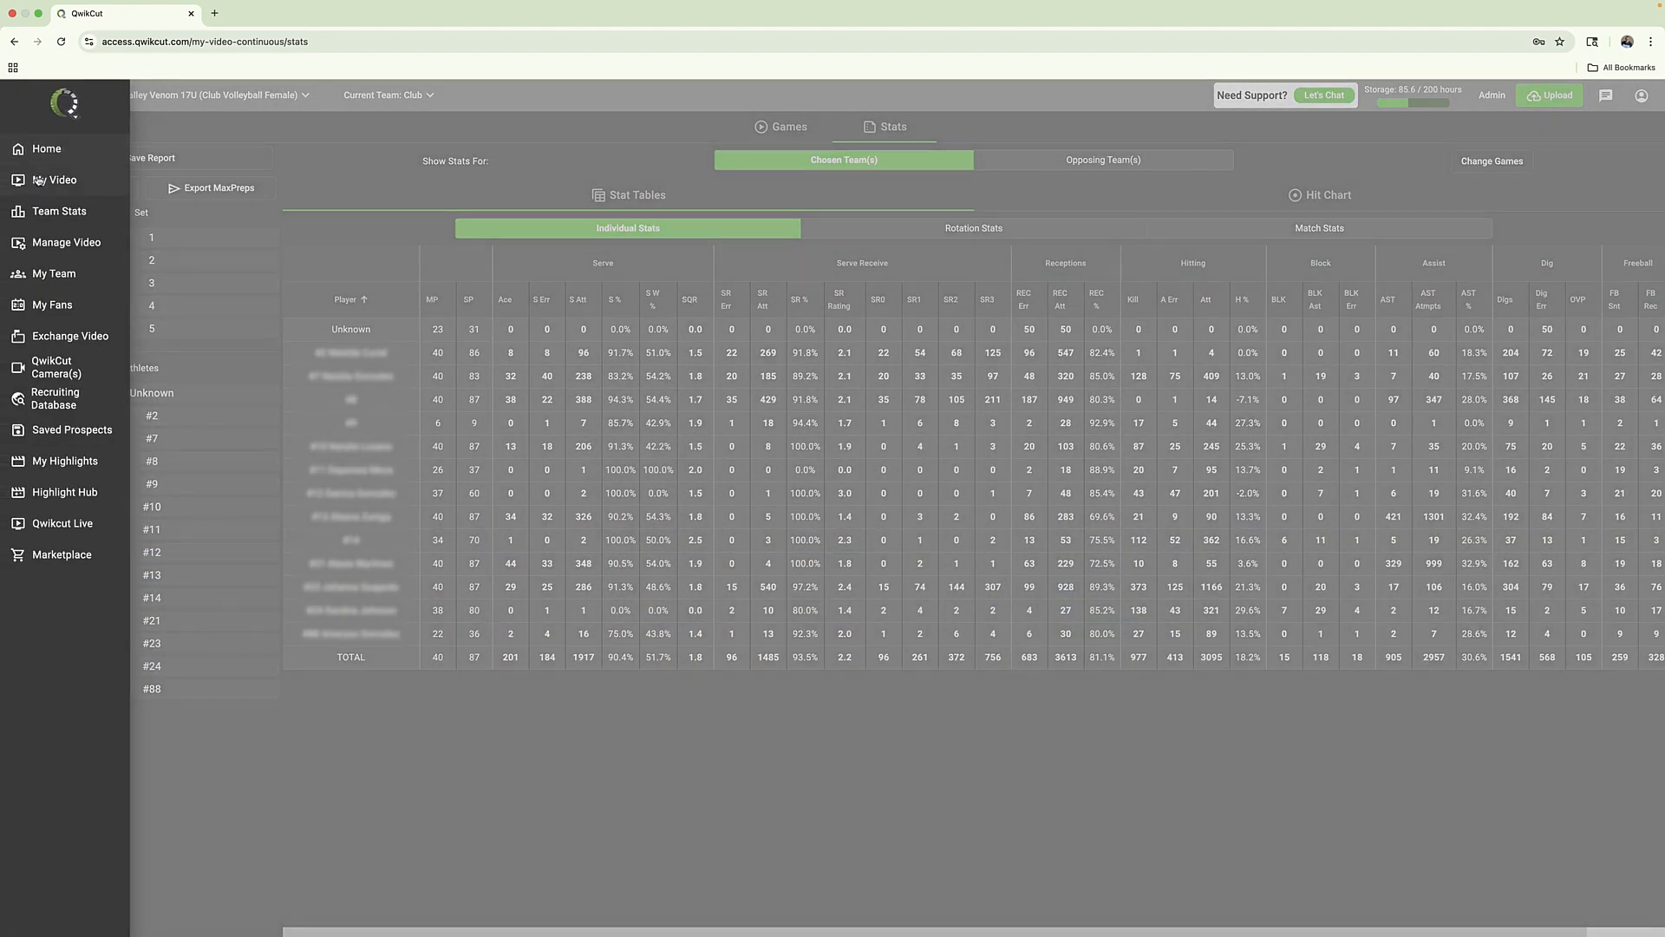
click(54, 275)
click(987, 168)
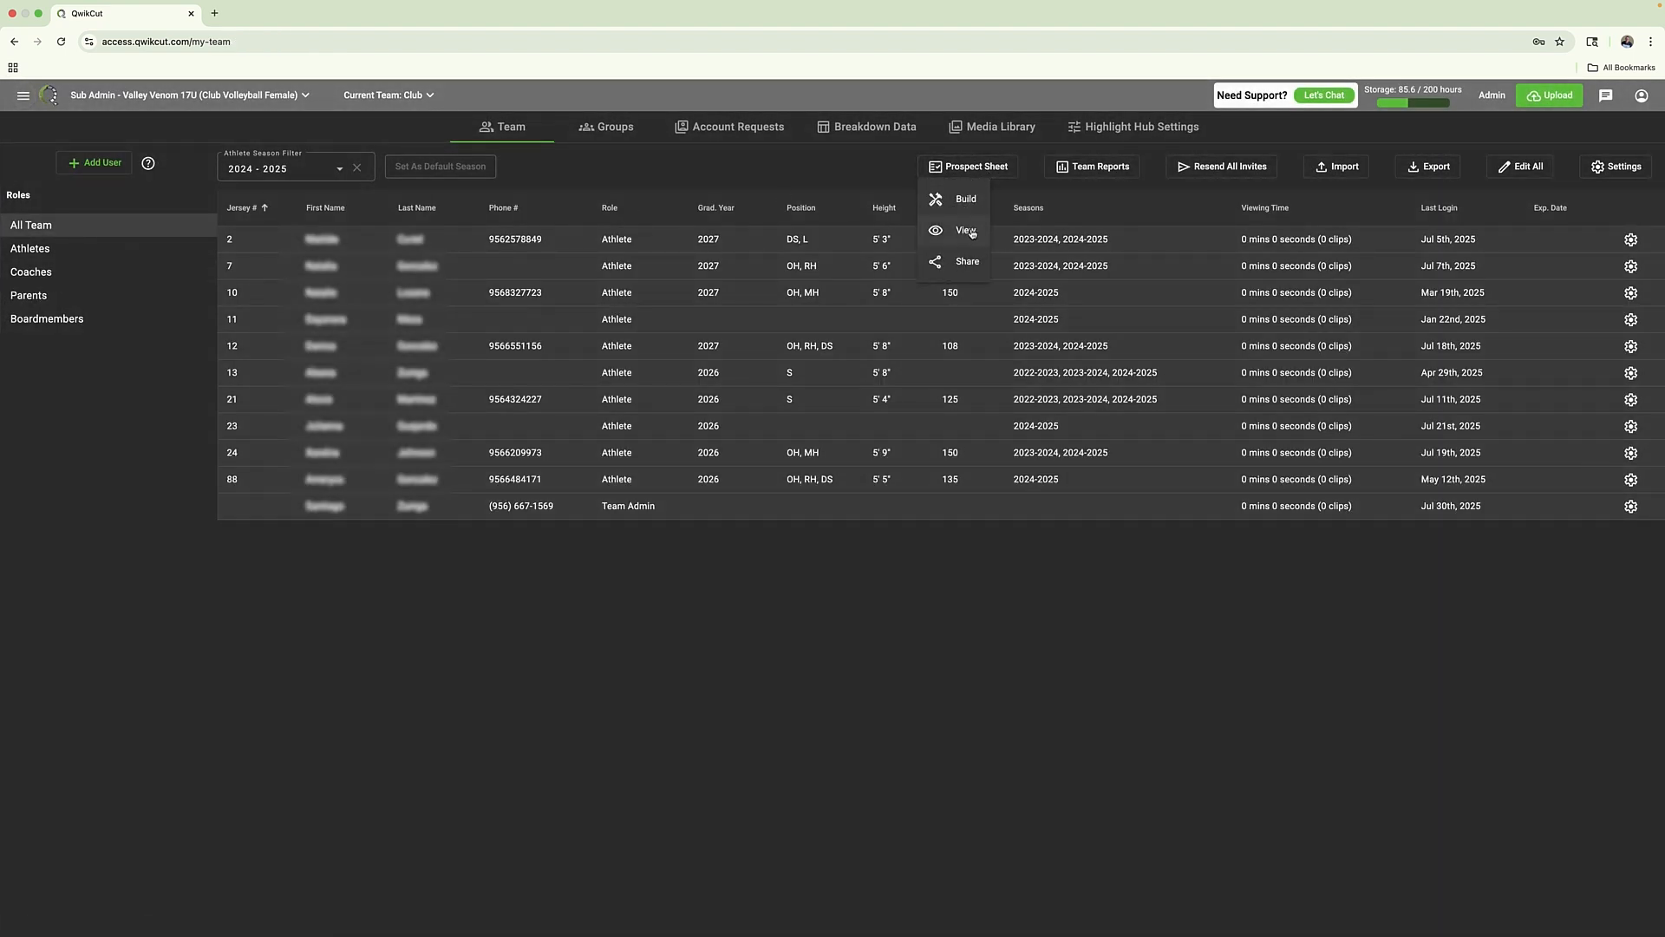
click(967, 202)
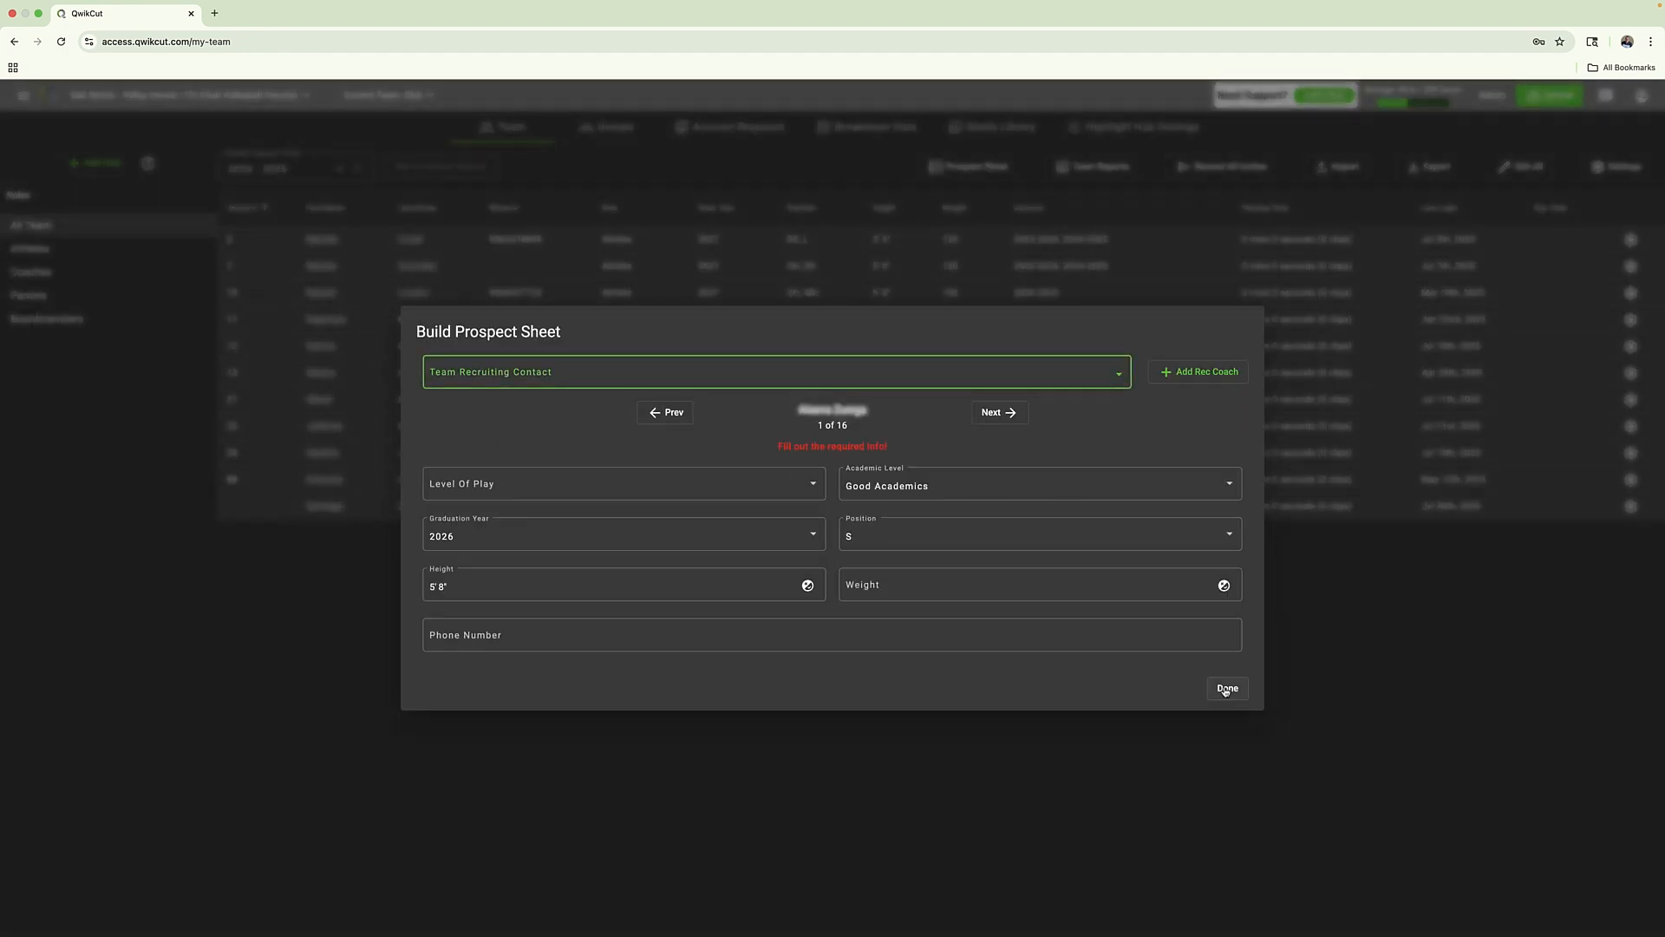
click(1226, 689)
Look through the DIV III recruiters the prospect sheet can be shared with, including Averett University's, and cancel sharing
click(962, 169)
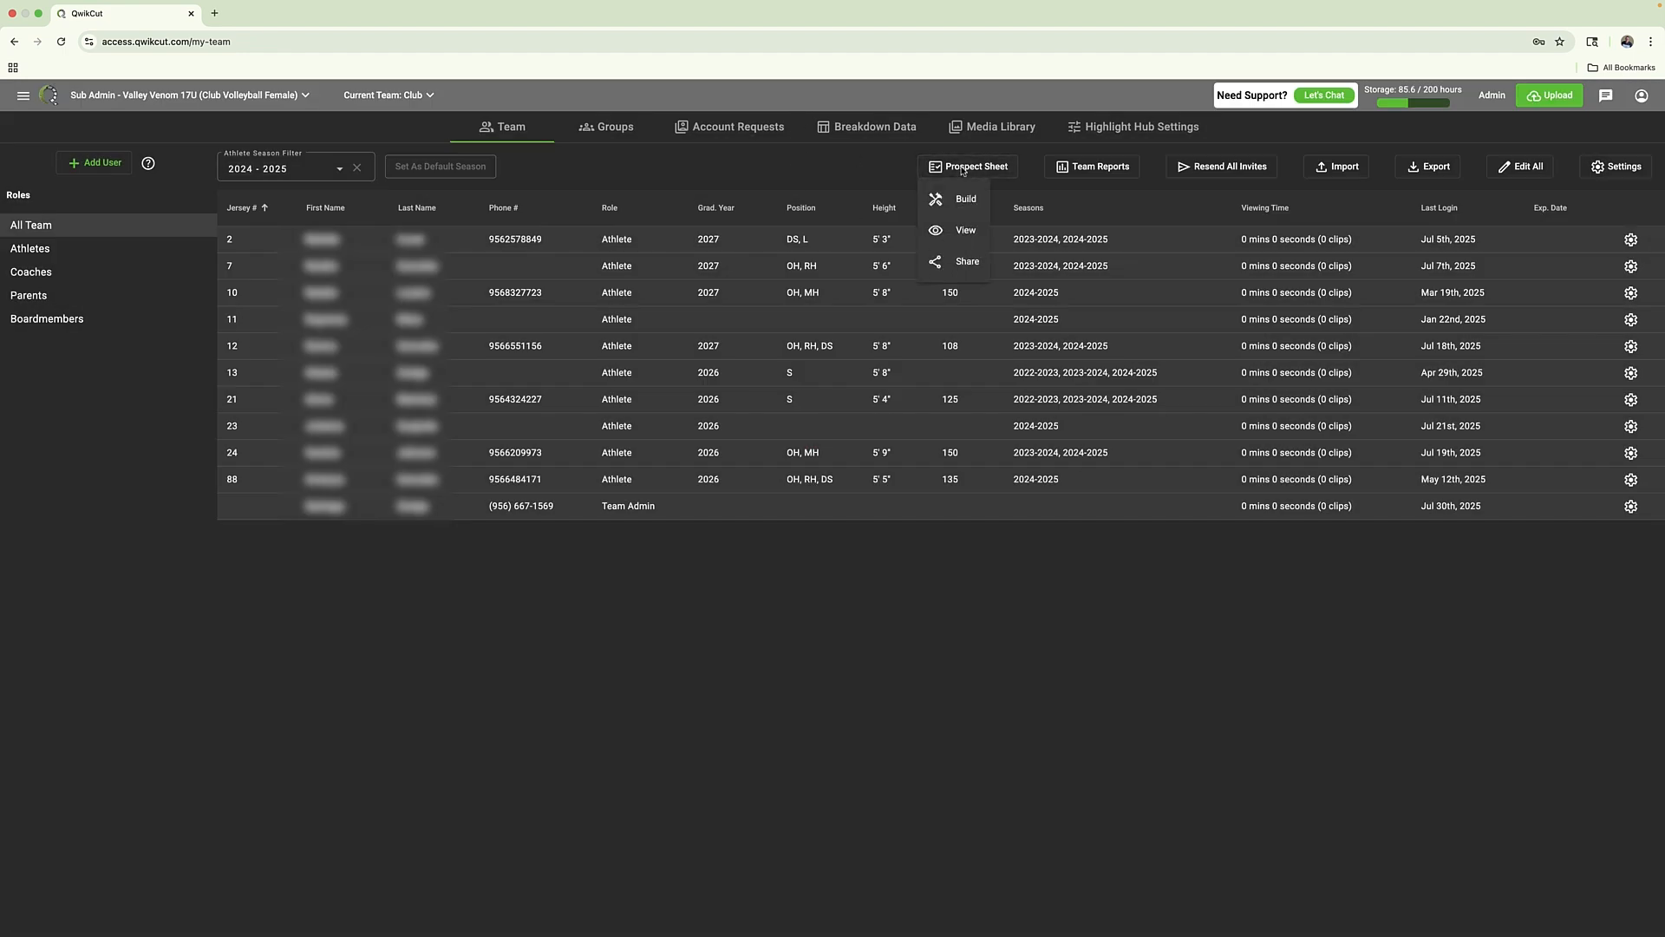
click(945, 270)
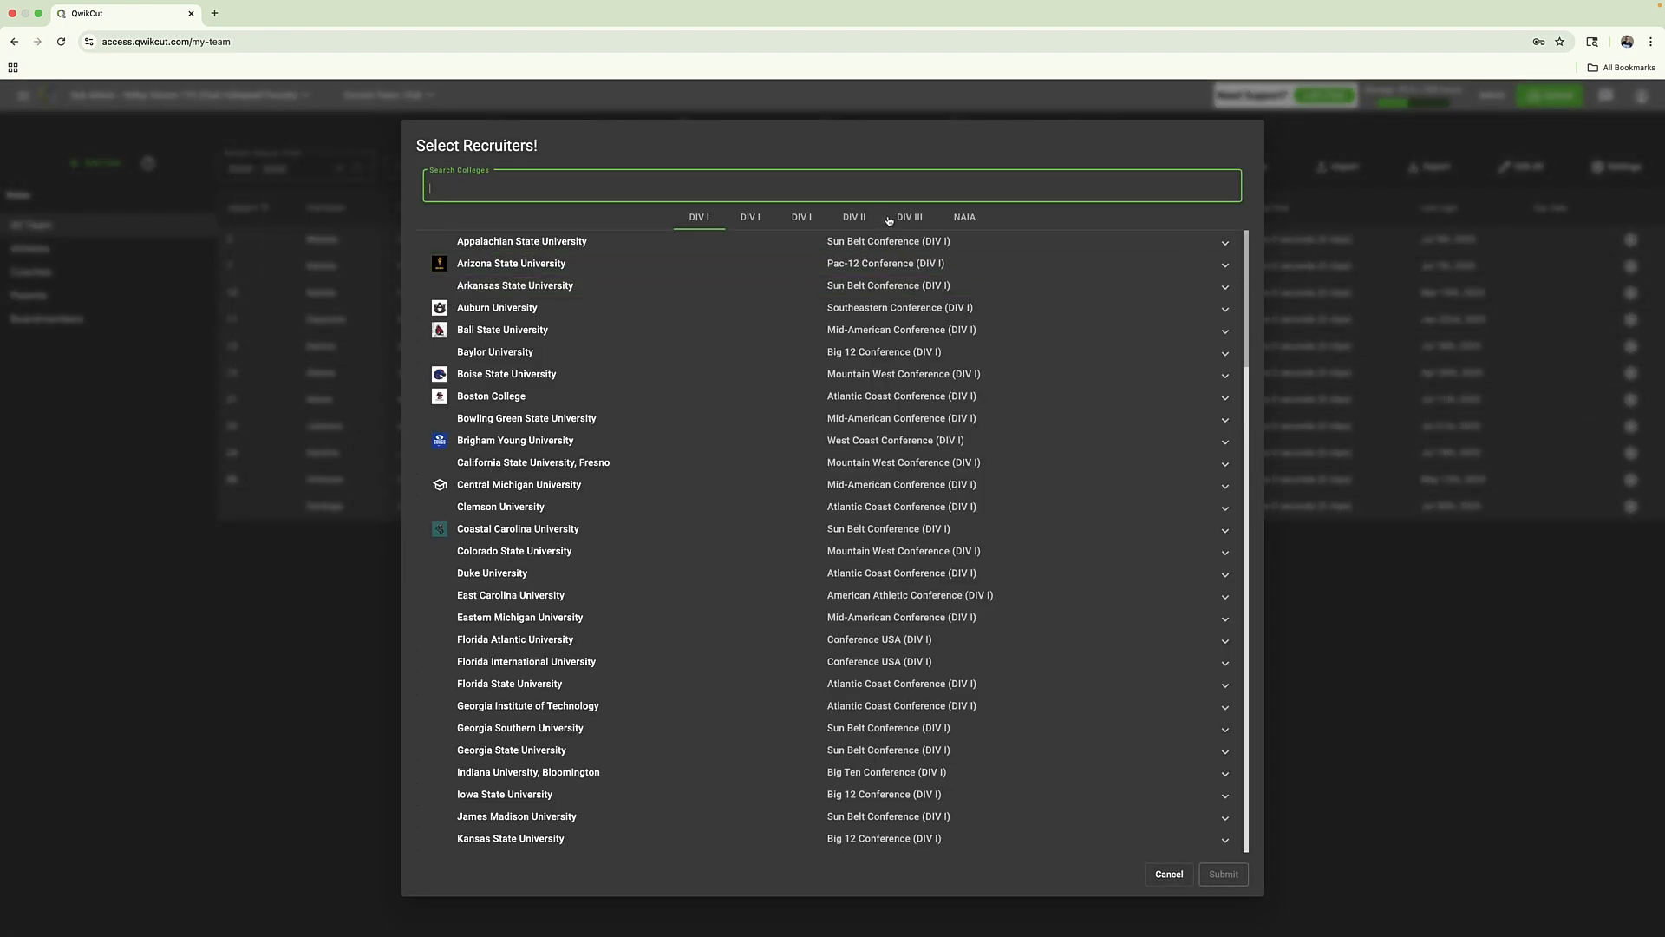
click(909, 217)
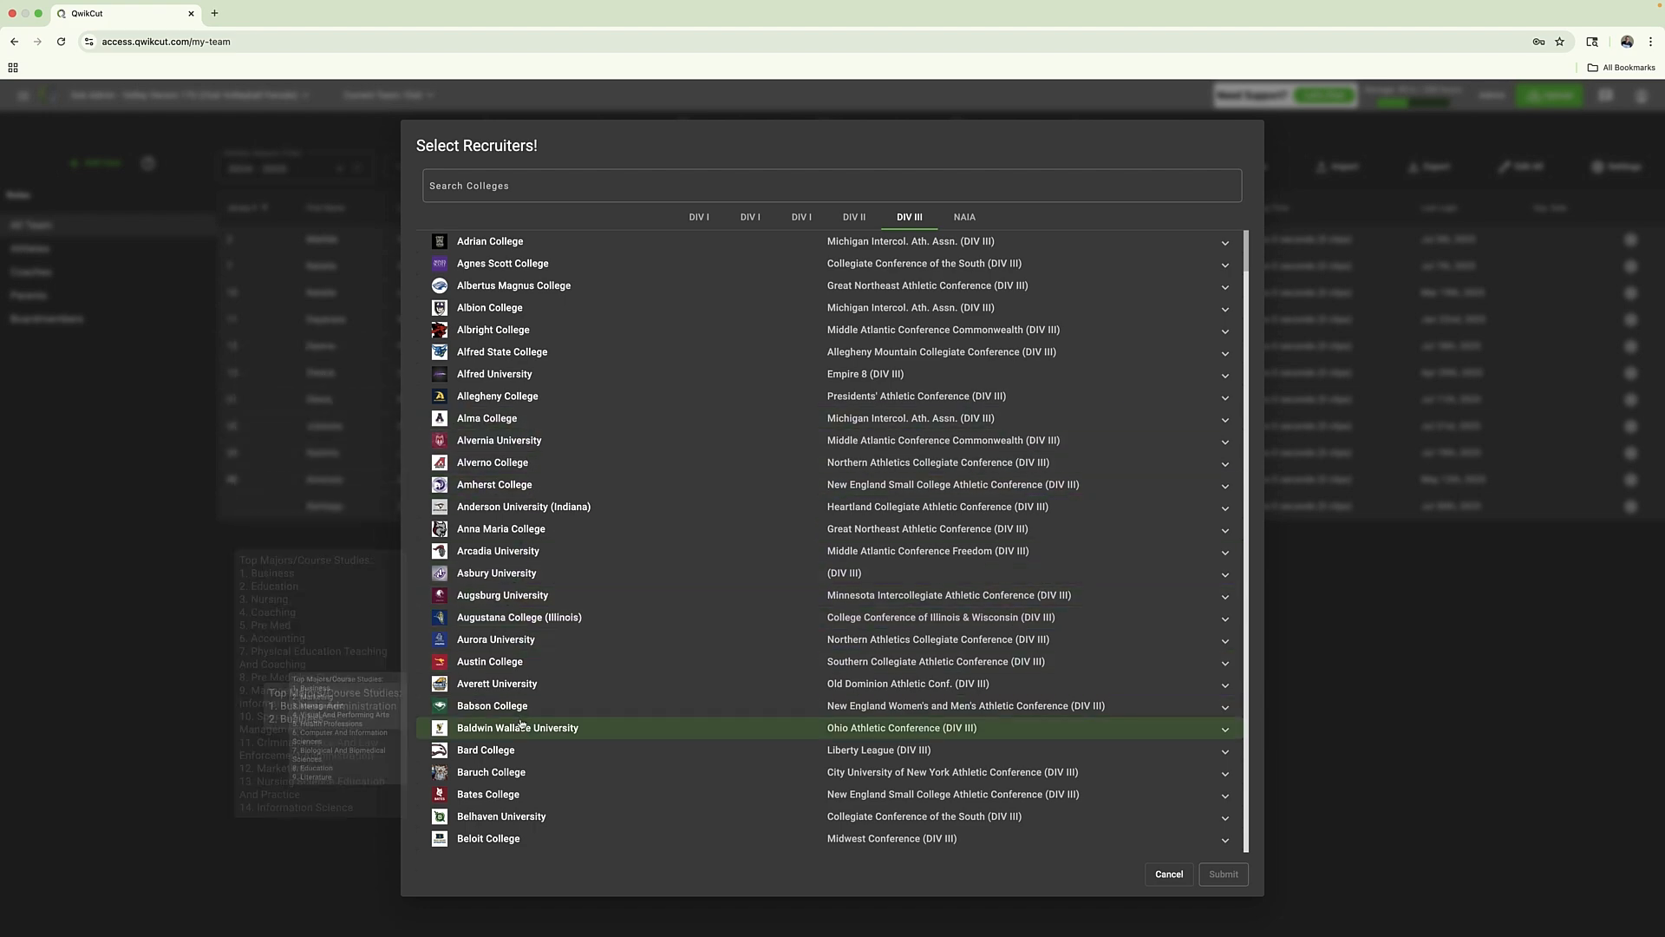
scroll(519, 725, down, 2)
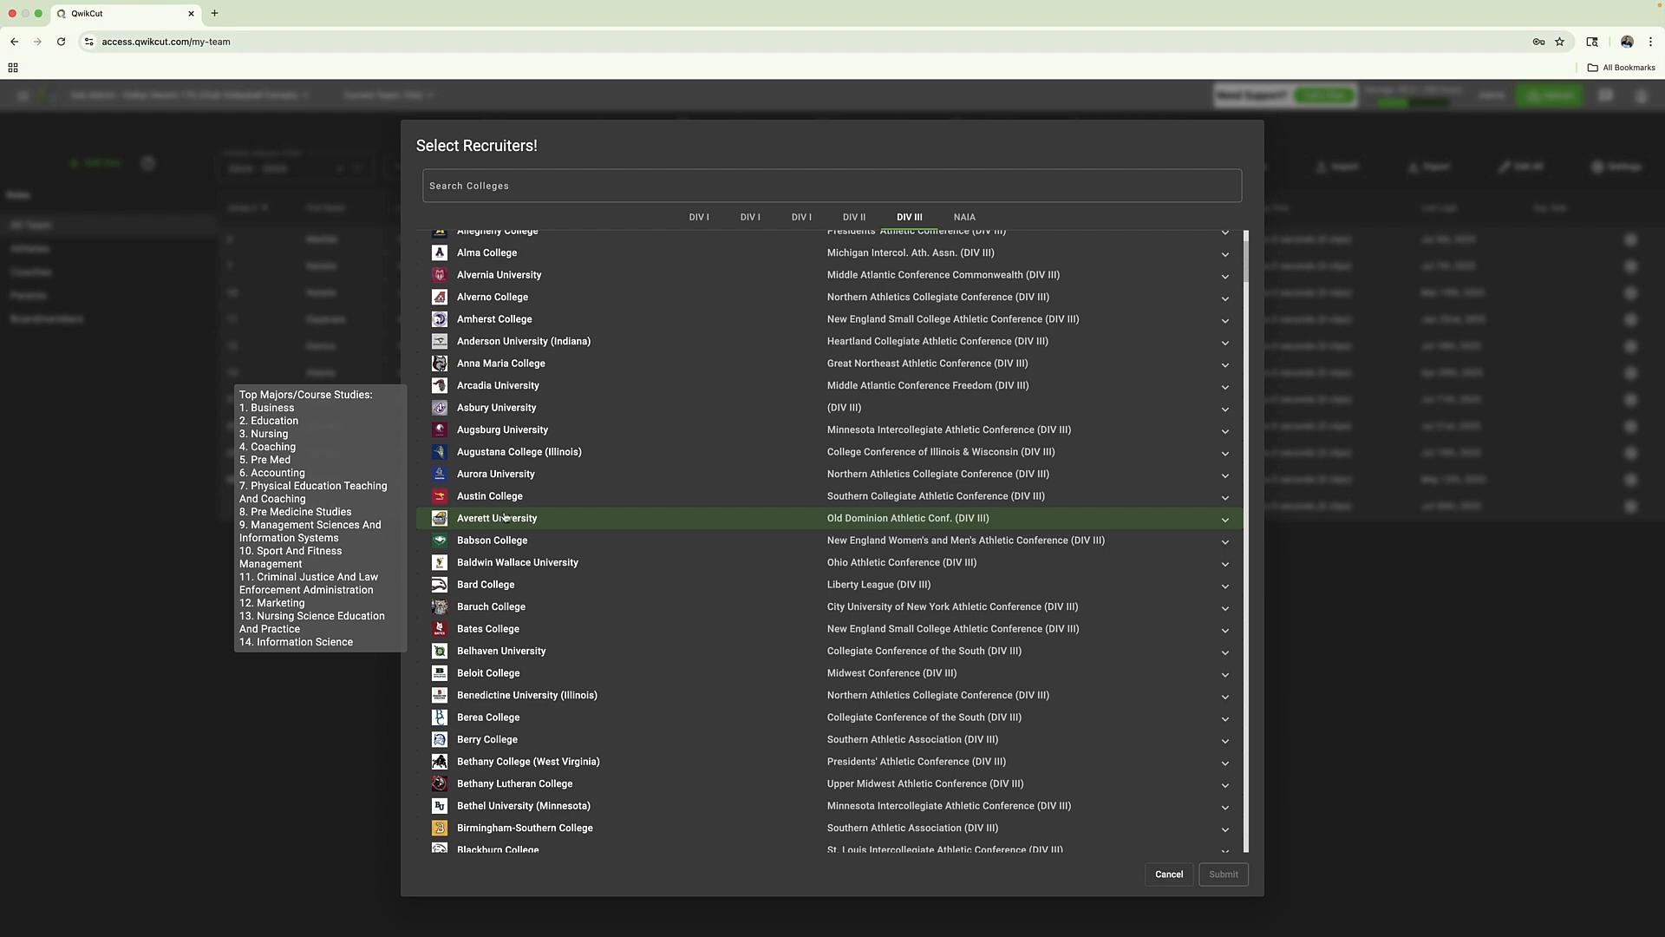
click(514, 518)
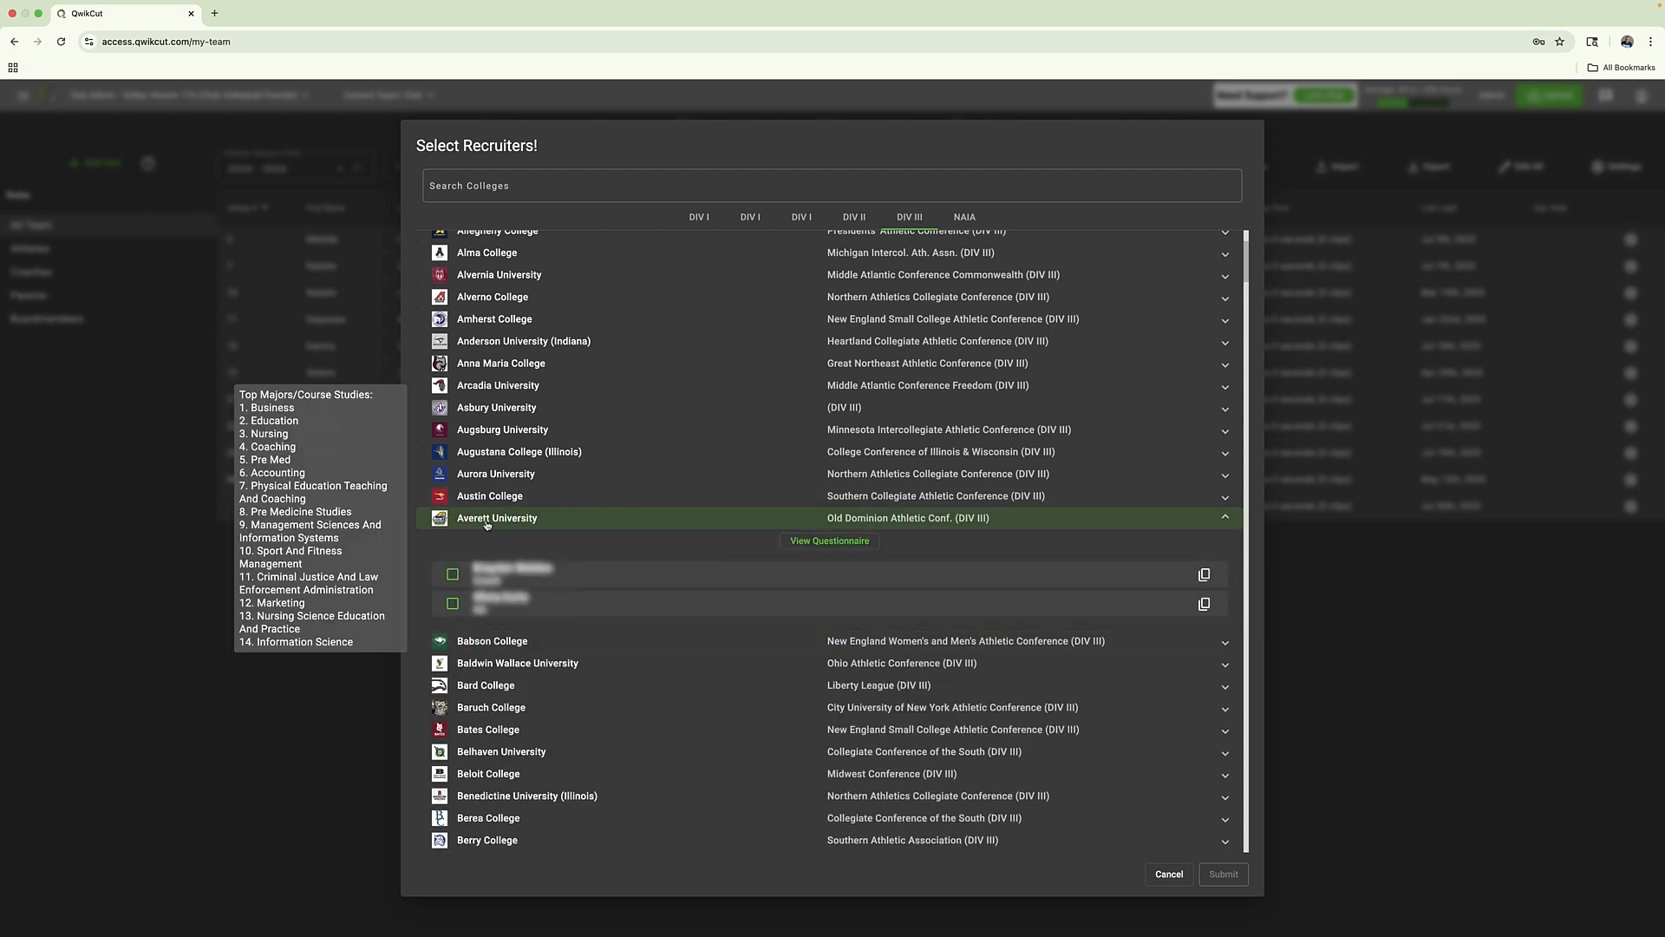
click(487, 519)
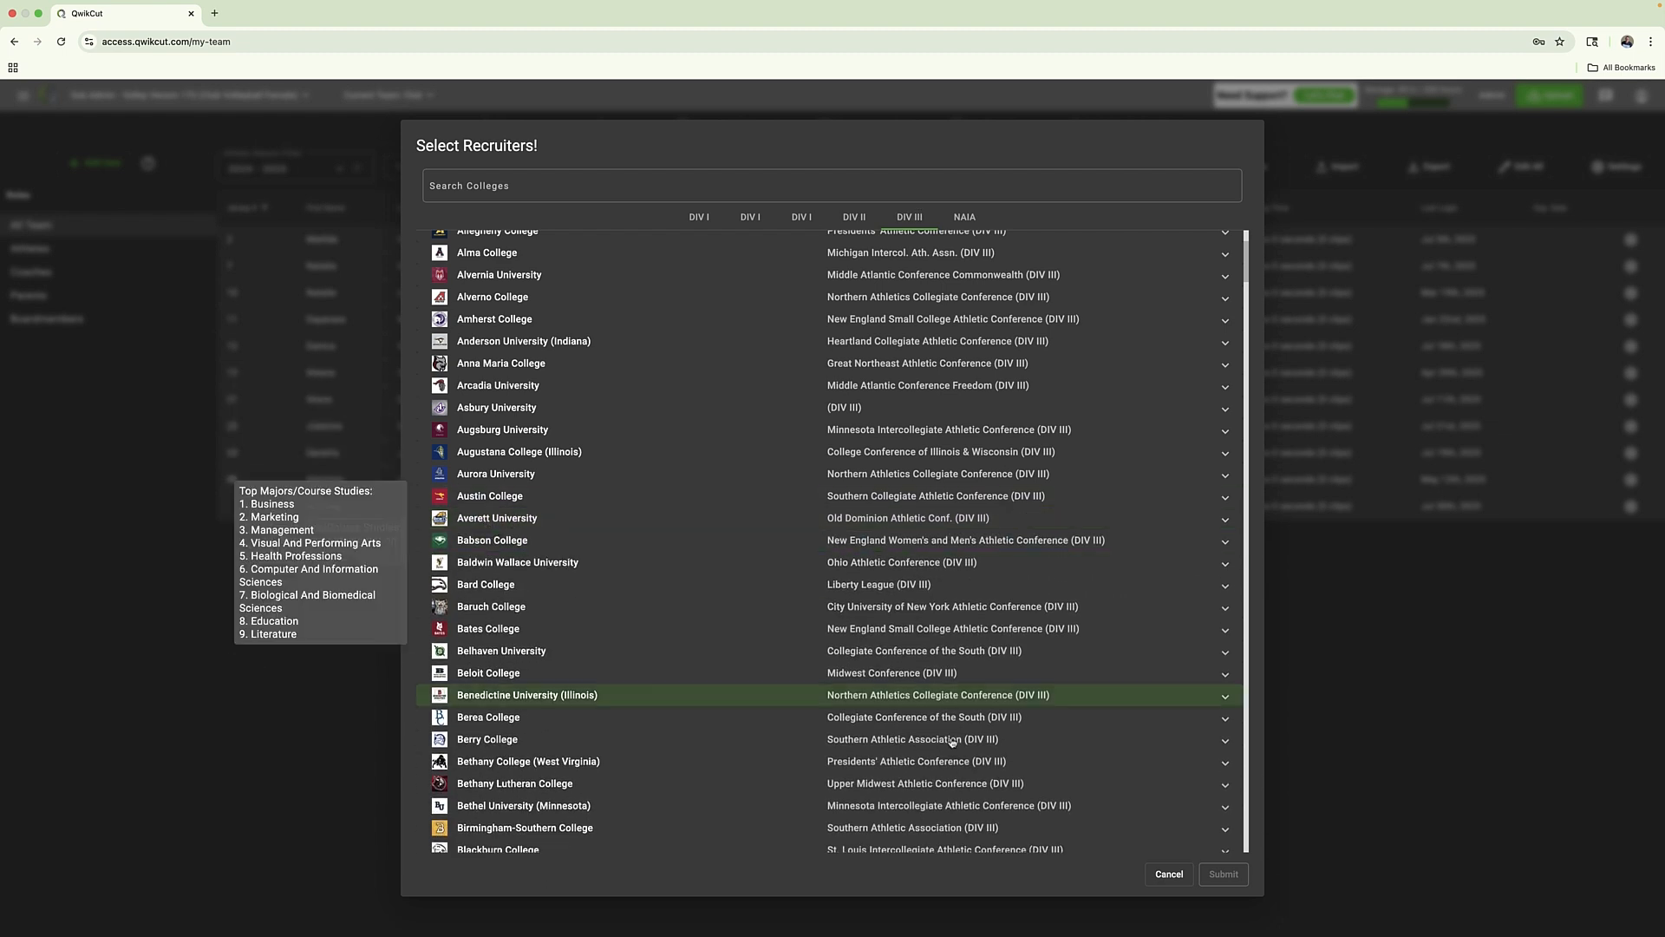
click(1169, 874)
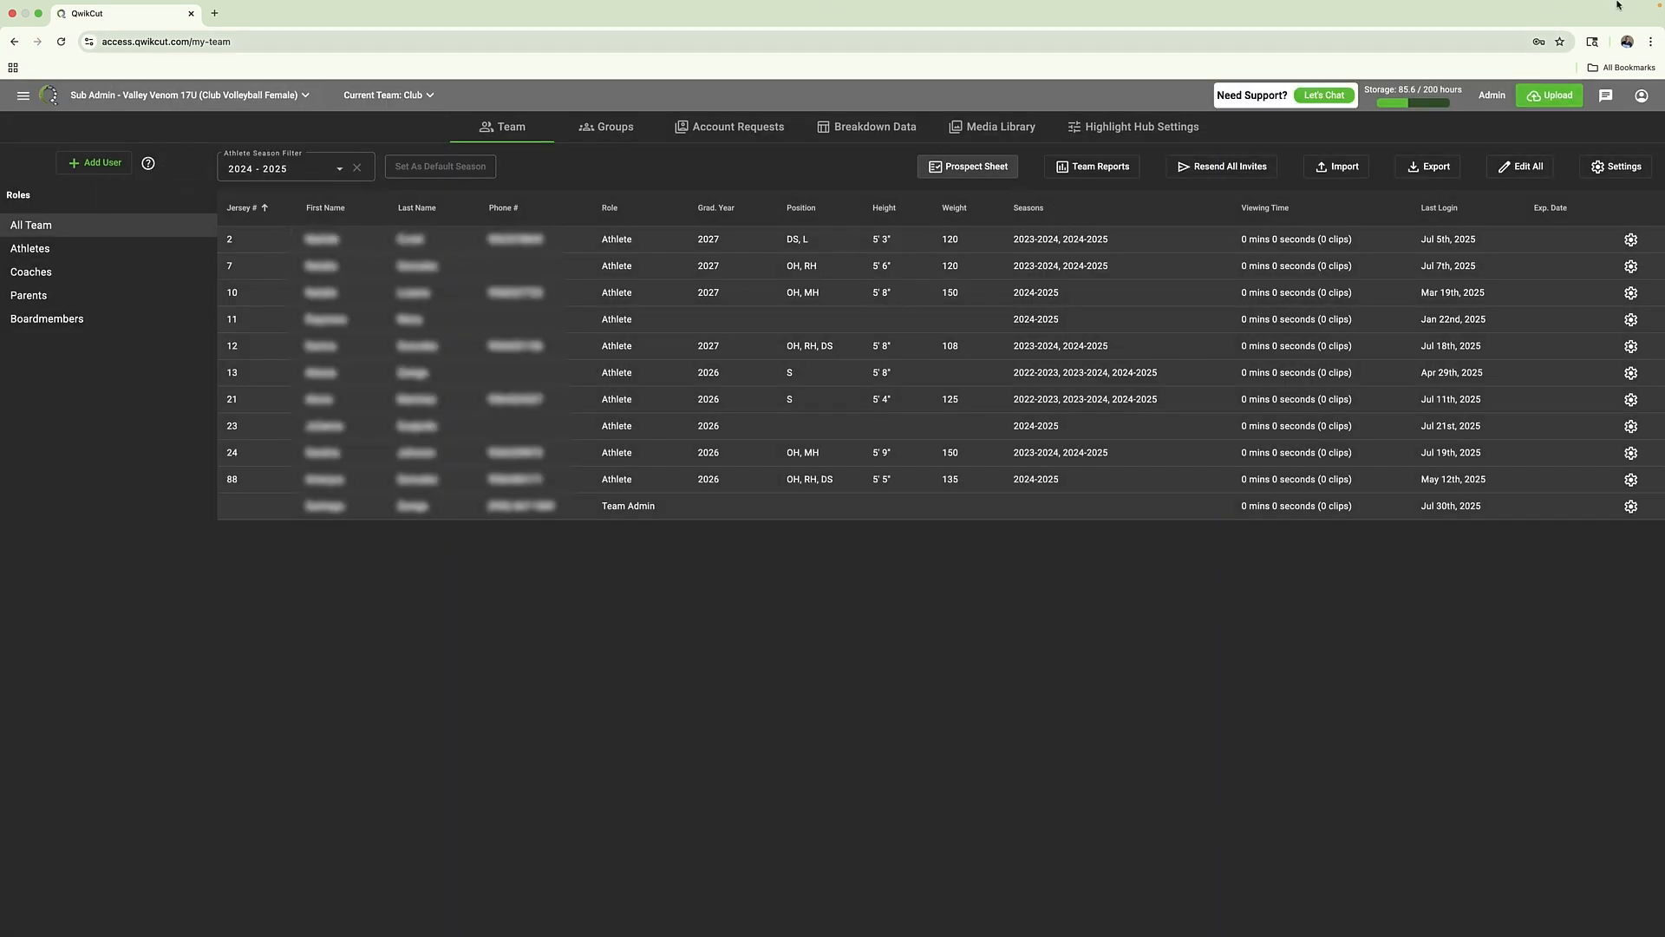
mouse_move(1545, 5)
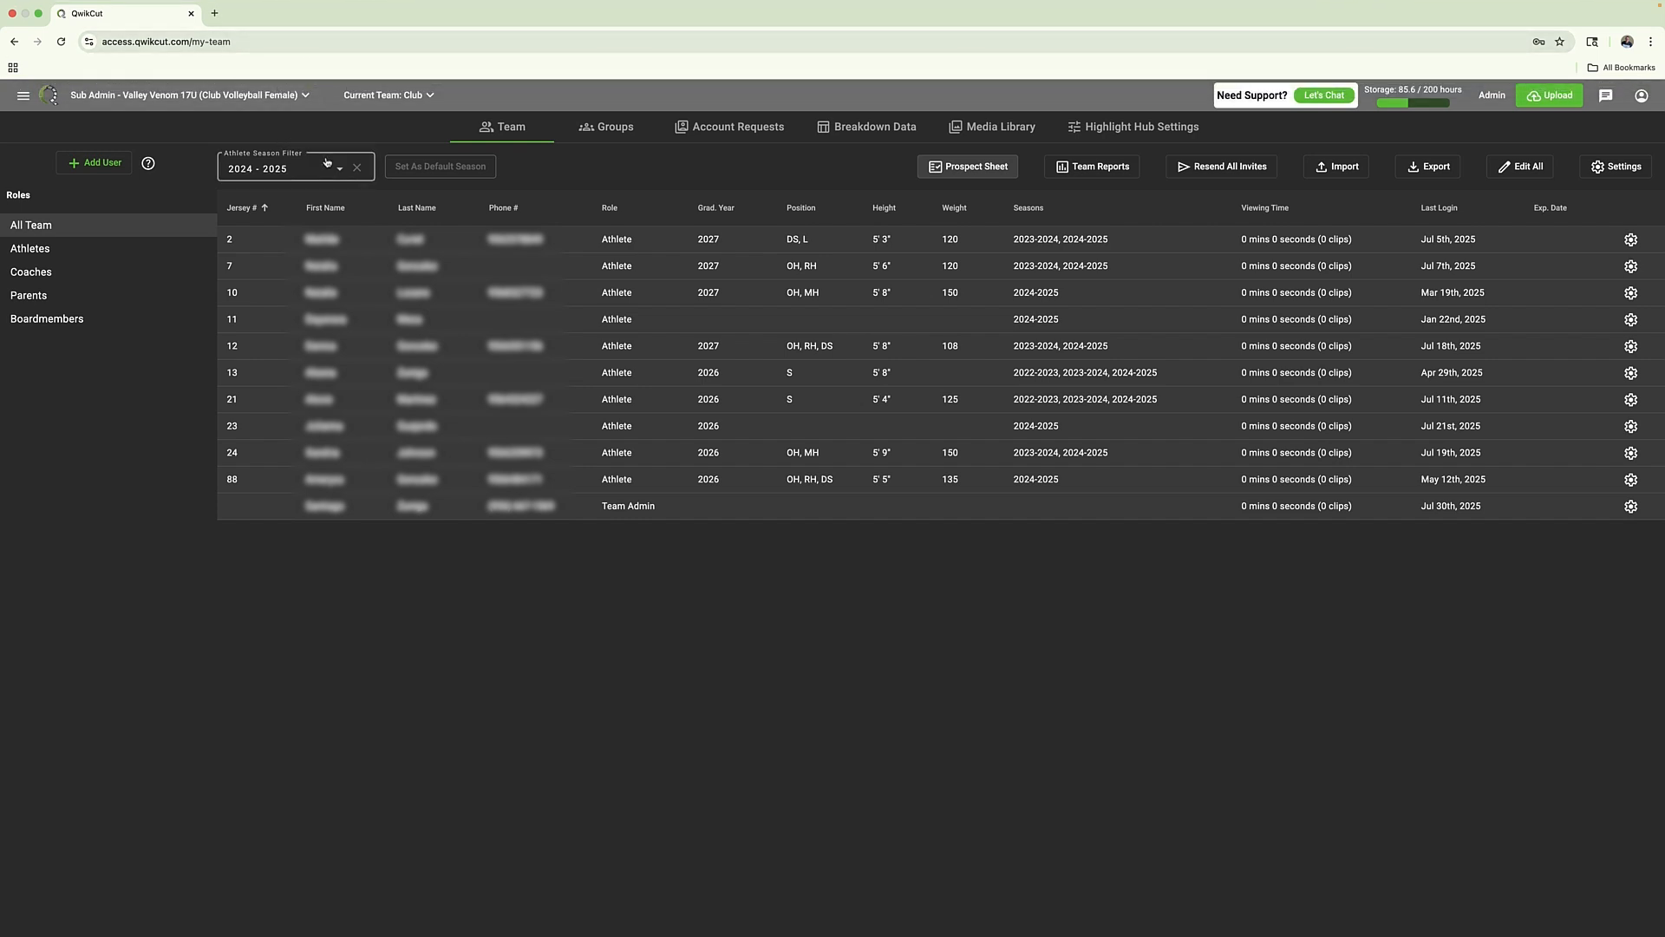
click(27, 95)
click(815, 758)
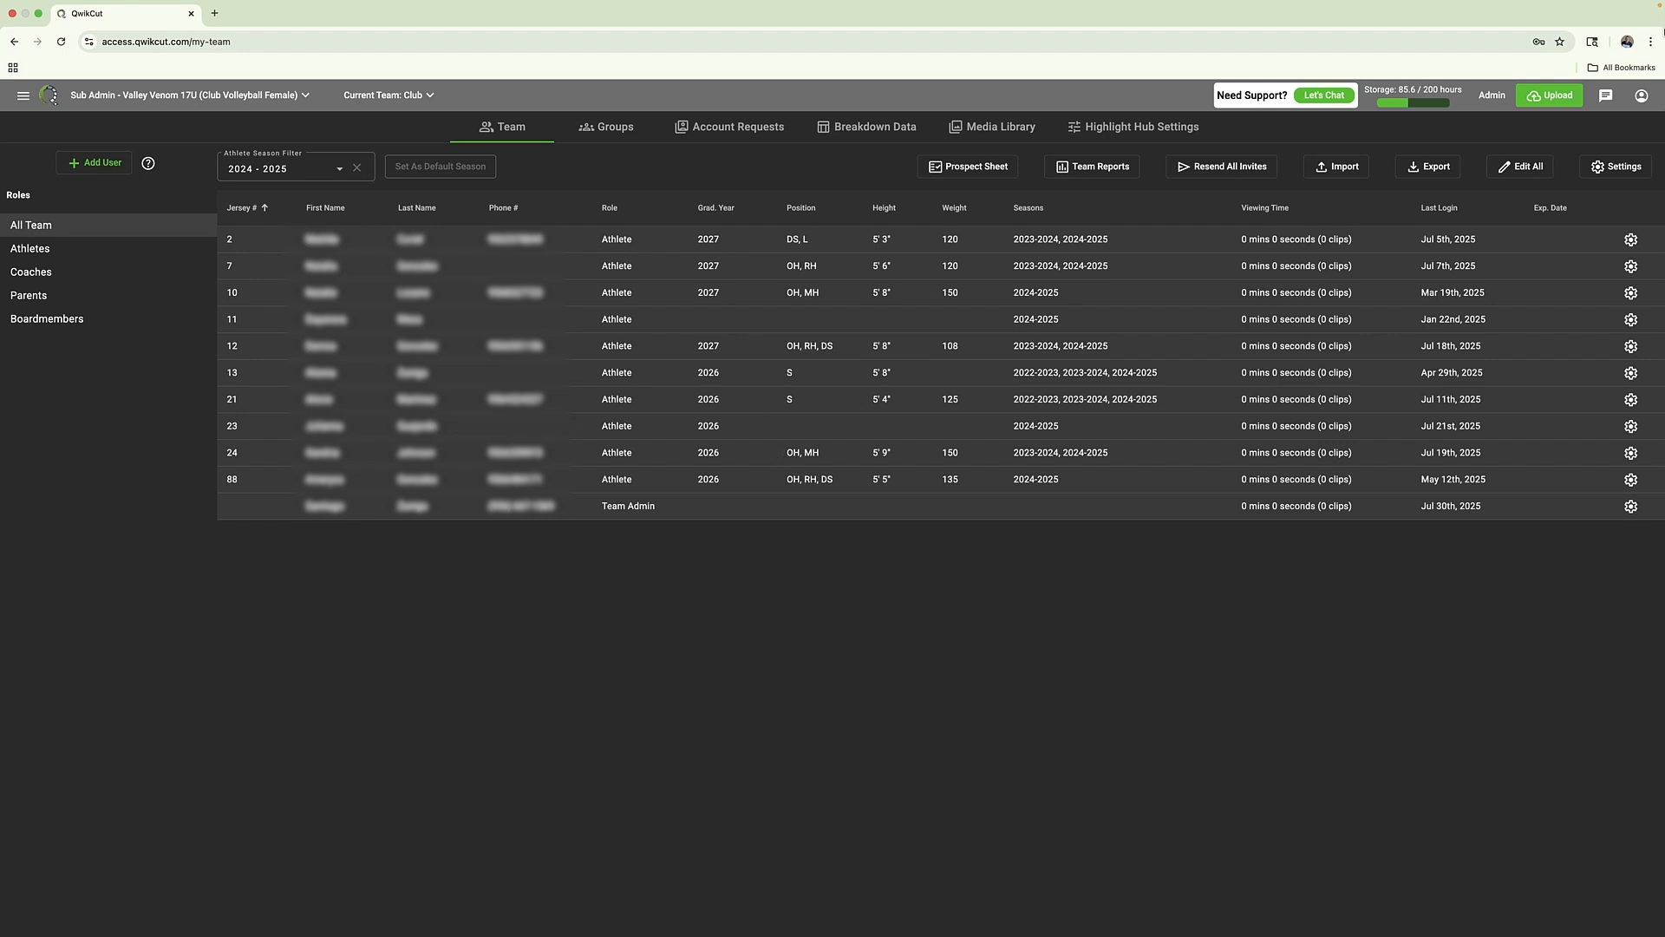
click(1371, 9)
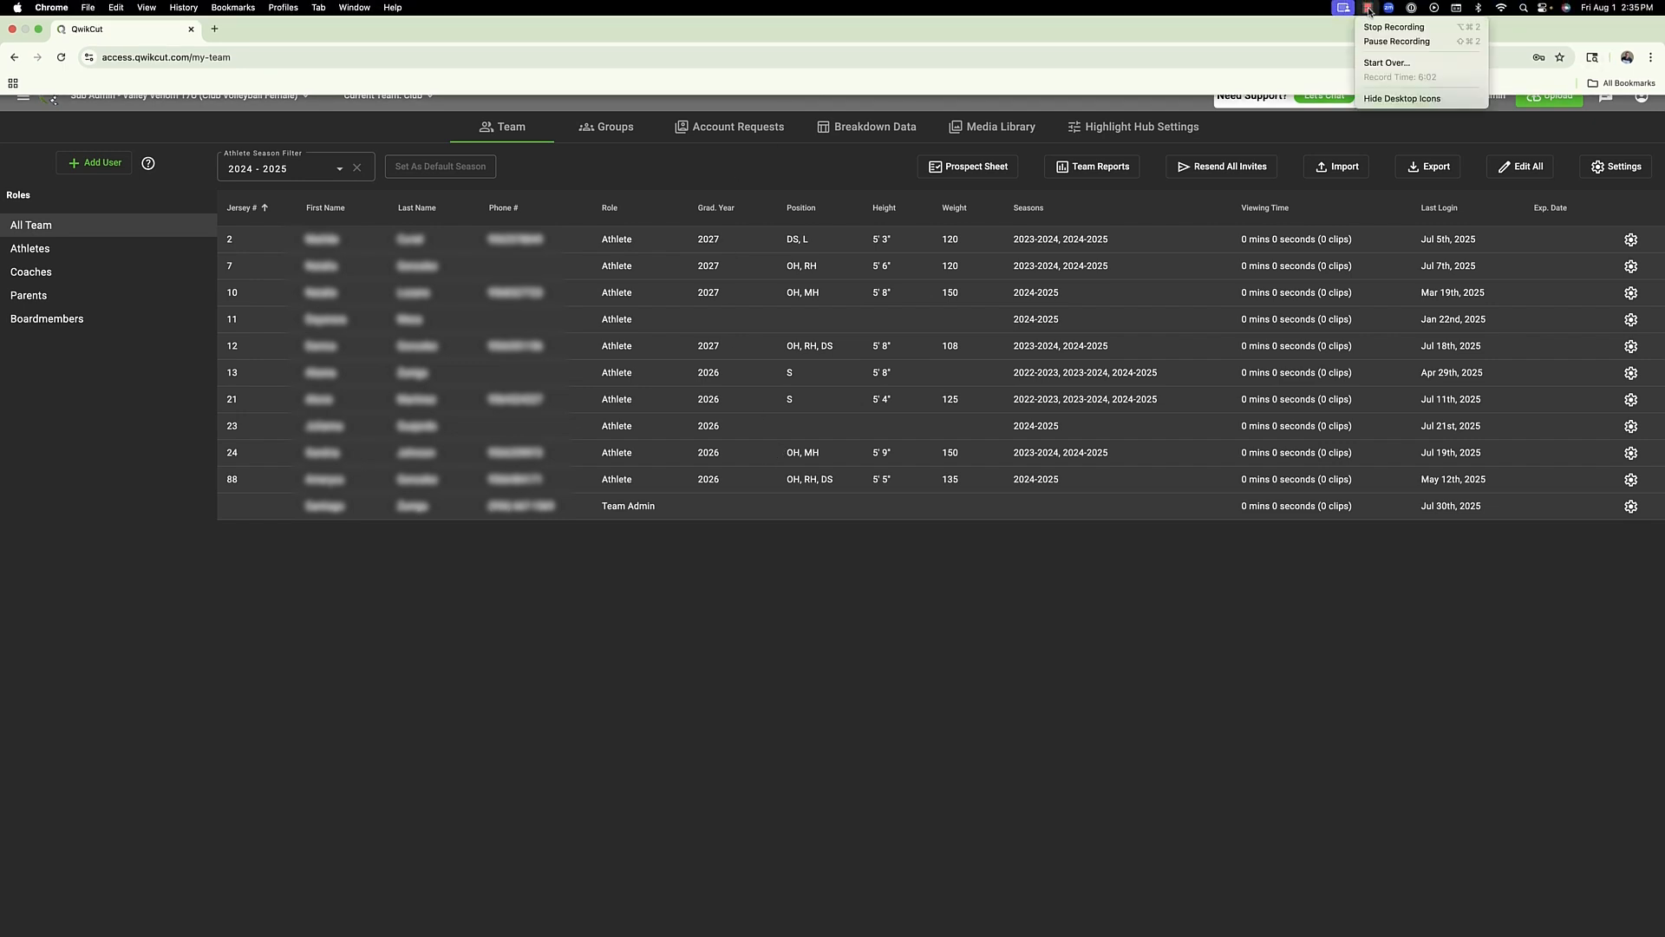